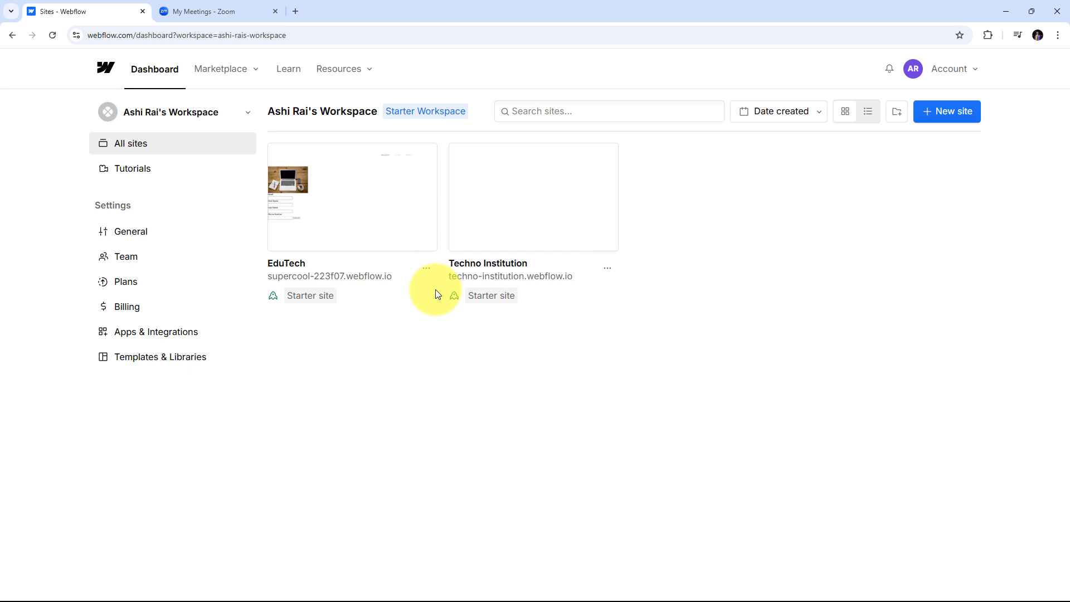
Flip between the Webflow dashboard and Zoom tabs, ending on Zoom's upcoming meetings list.
click(222, 11)
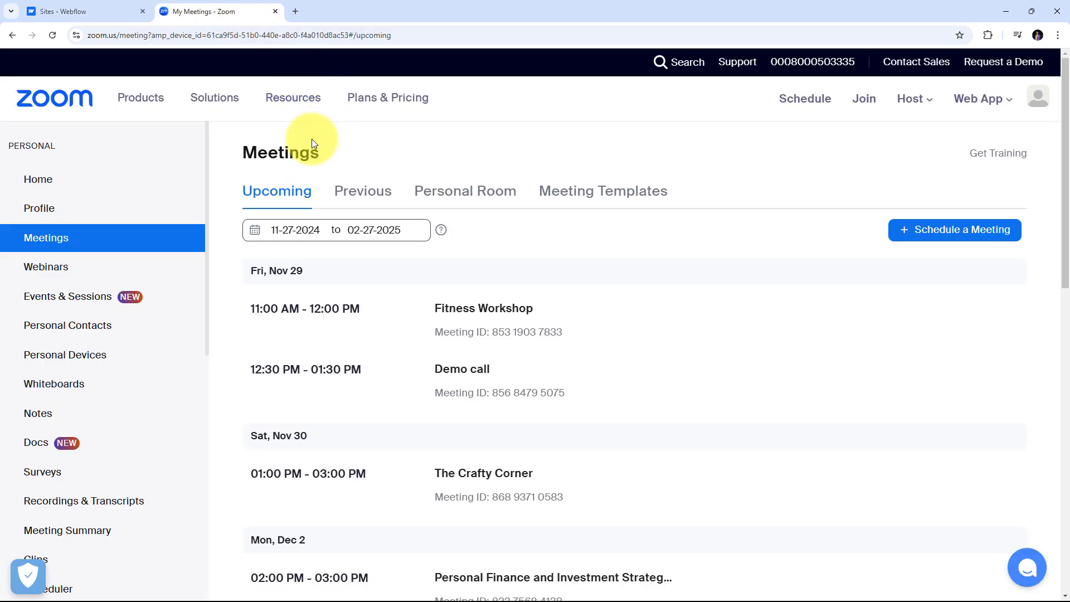
click(110, 11)
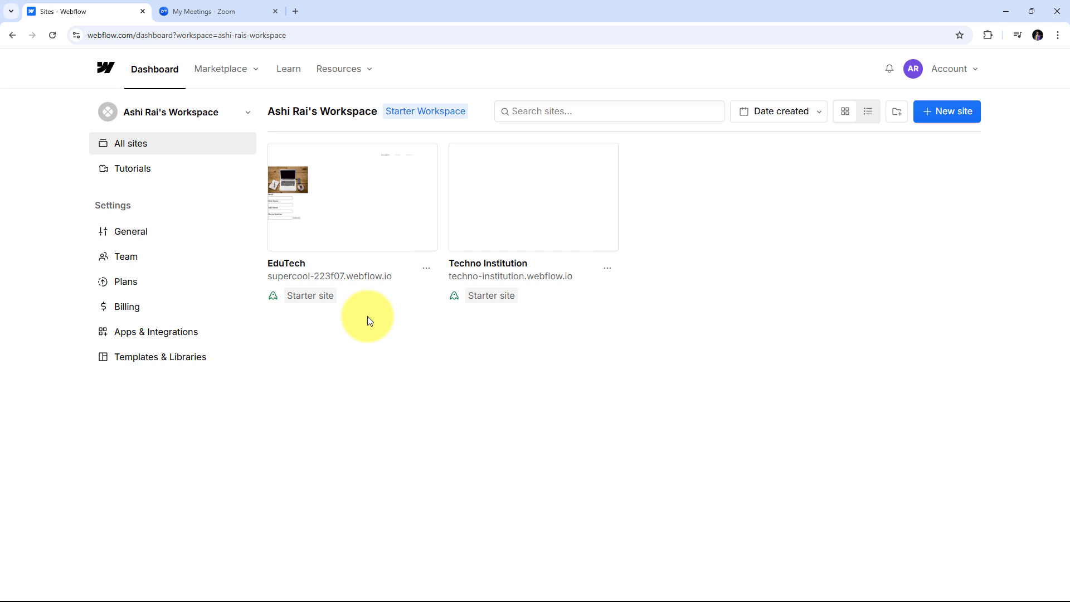
click(217, 10)
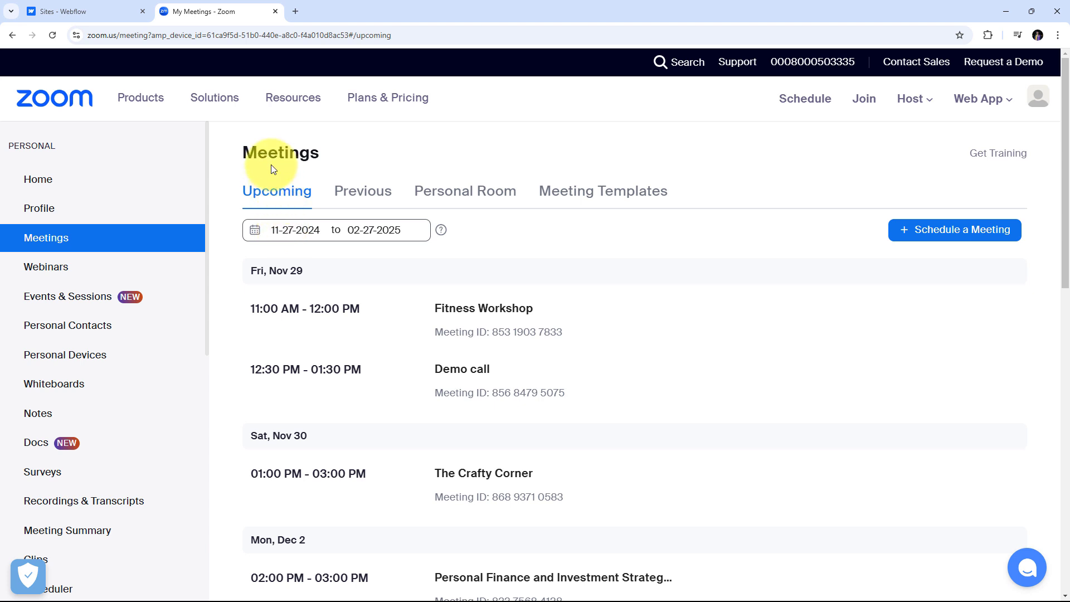
click(65, 12)
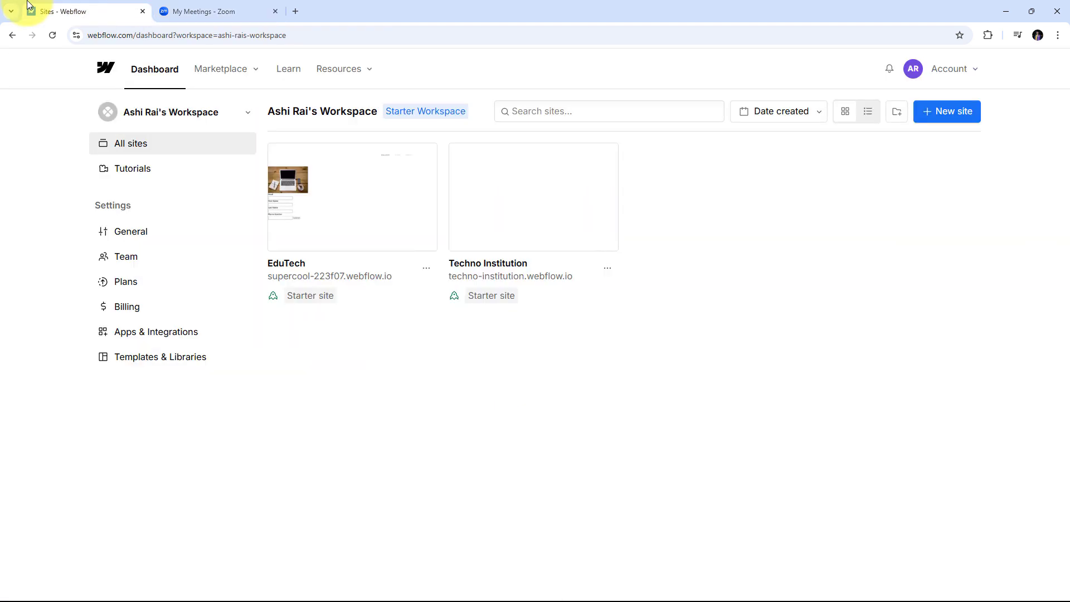
click(192, 11)
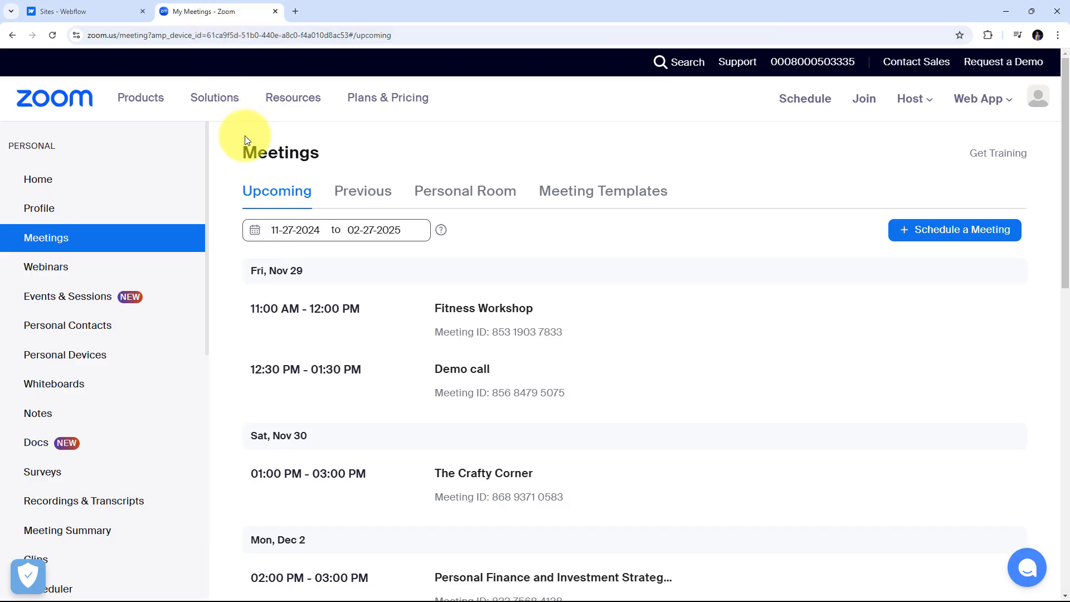
click(98, 14)
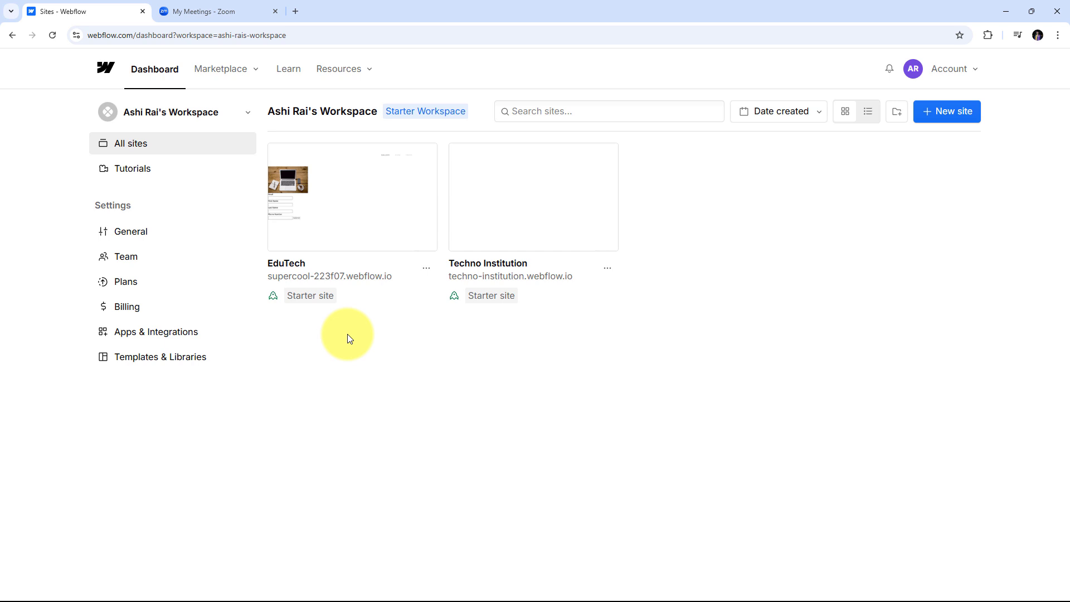
click(242, 8)
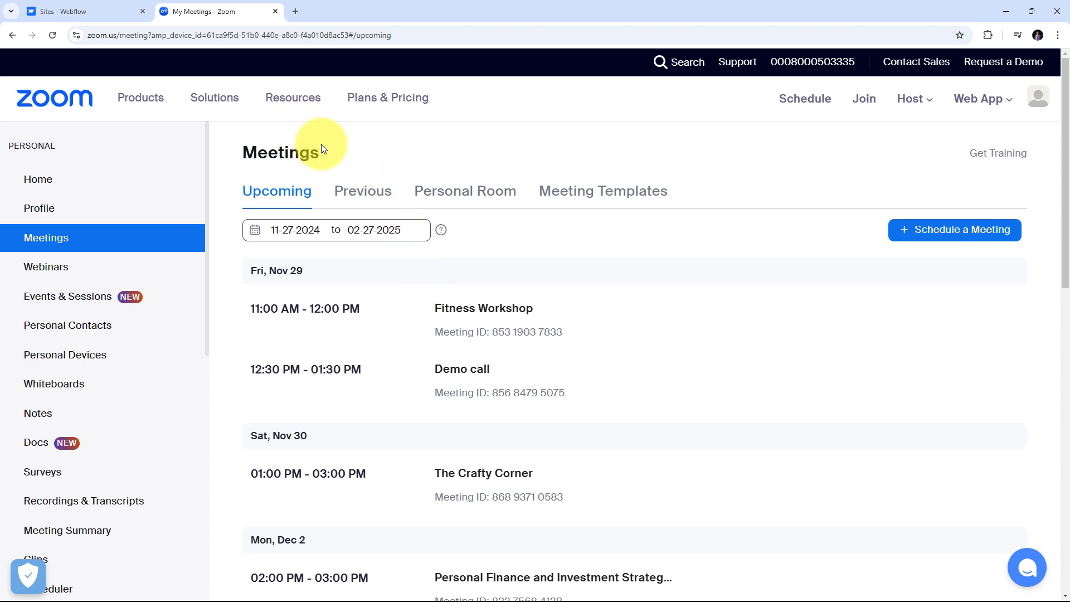
Load pabbly.com/connect/ in a new Chrome tab.
click(298, 13)
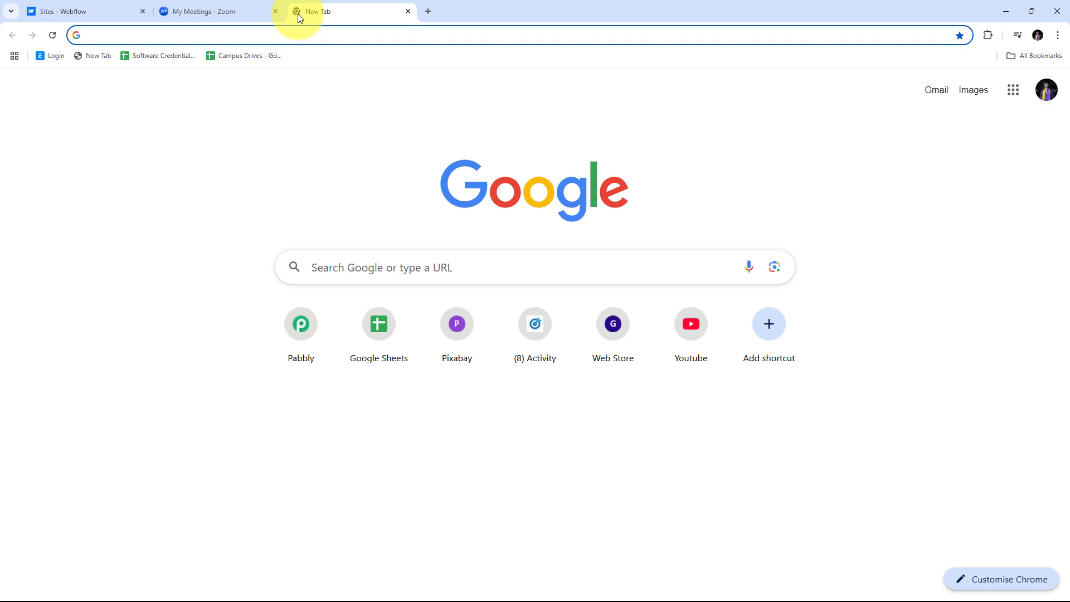
text(pabb)
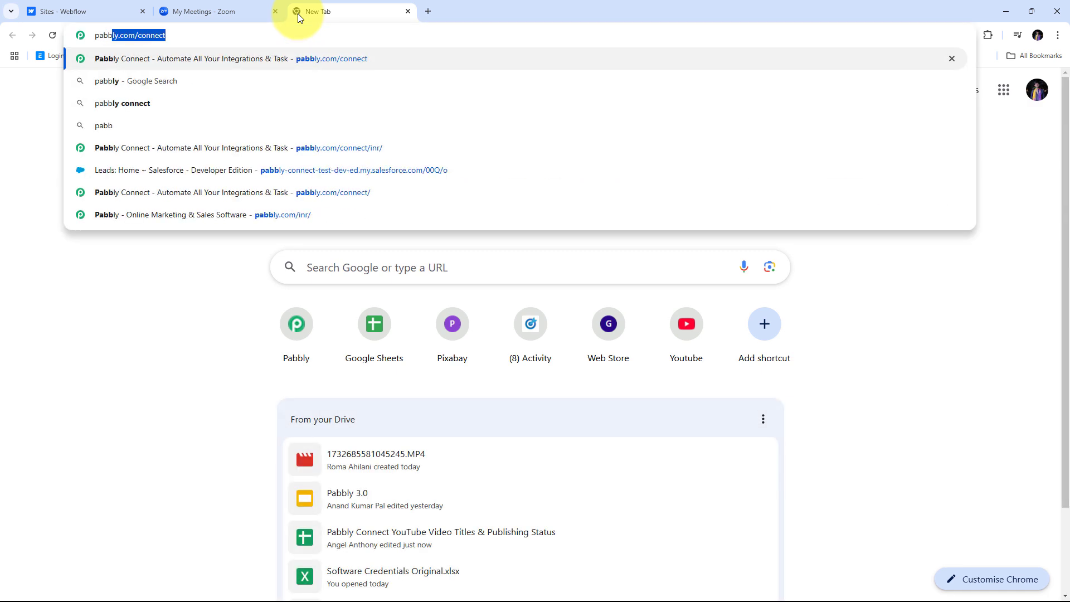
text(ly.com)
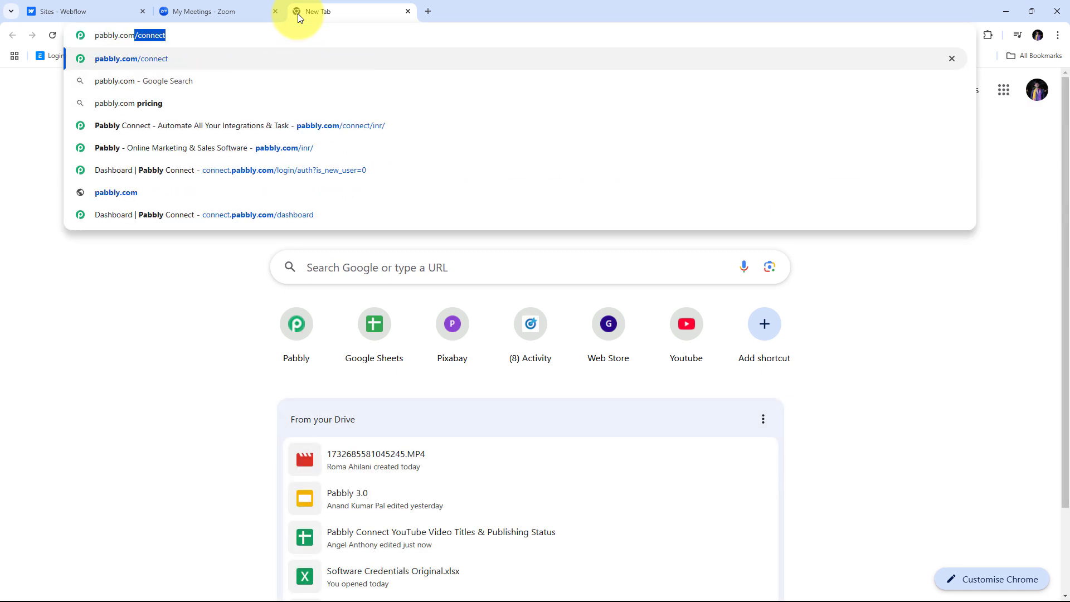
text(/connect/)
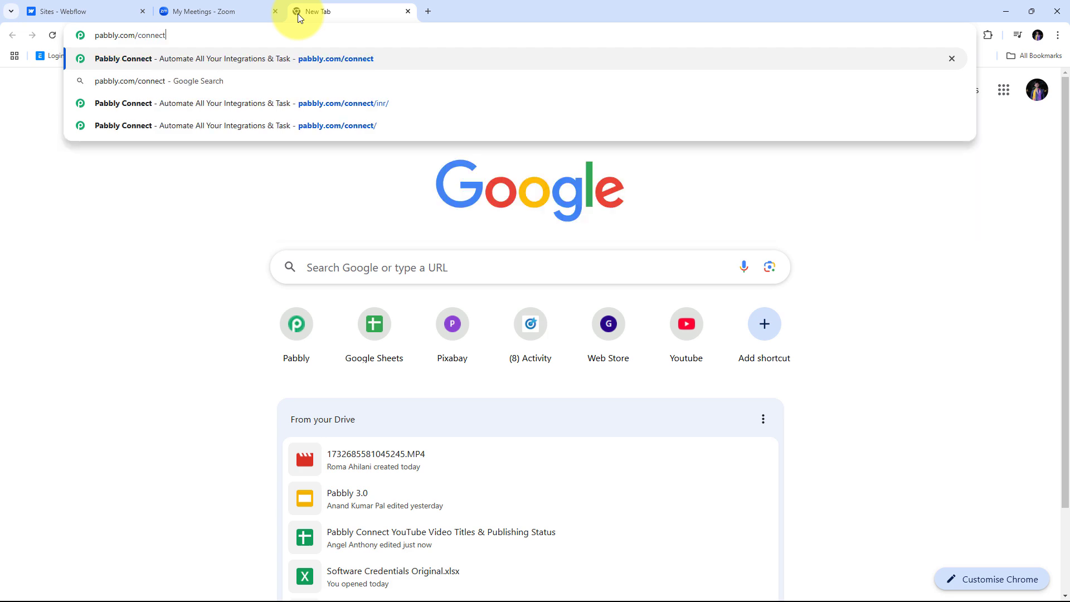
key(Return)
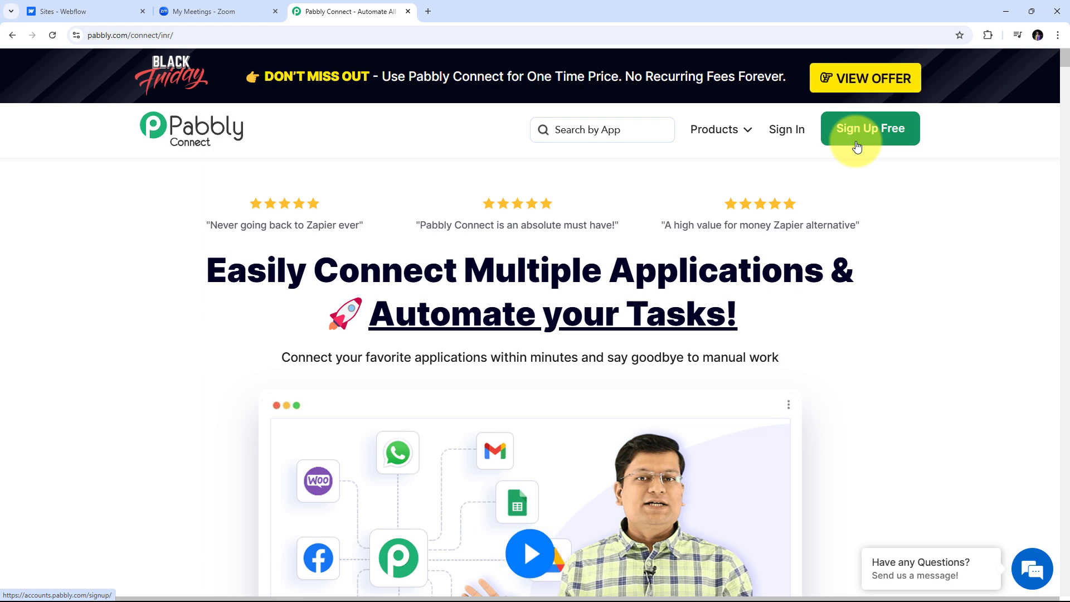
Sign in to Pabbly and launch Pabbly Connect from the apps page via Access Now.
click(788, 137)
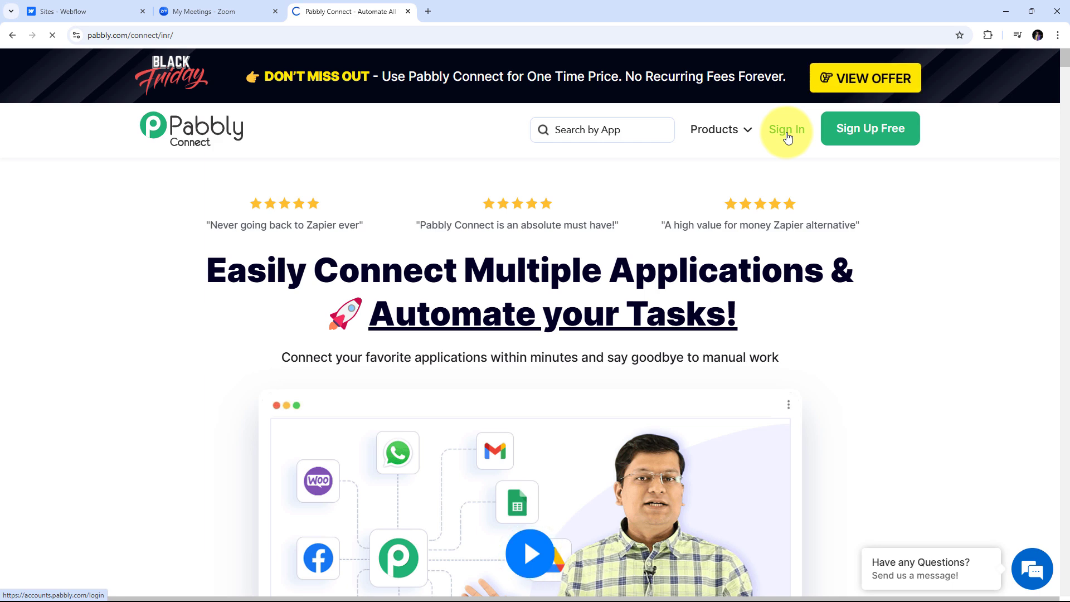
scroll(641, 156, down, 2)
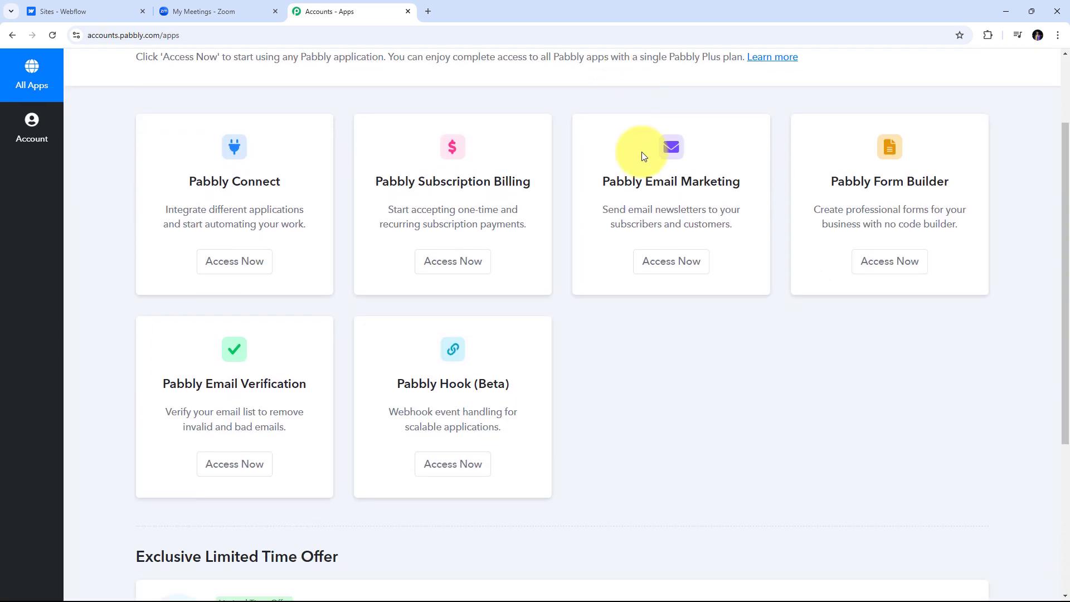
scroll(667, 191, down, 1)
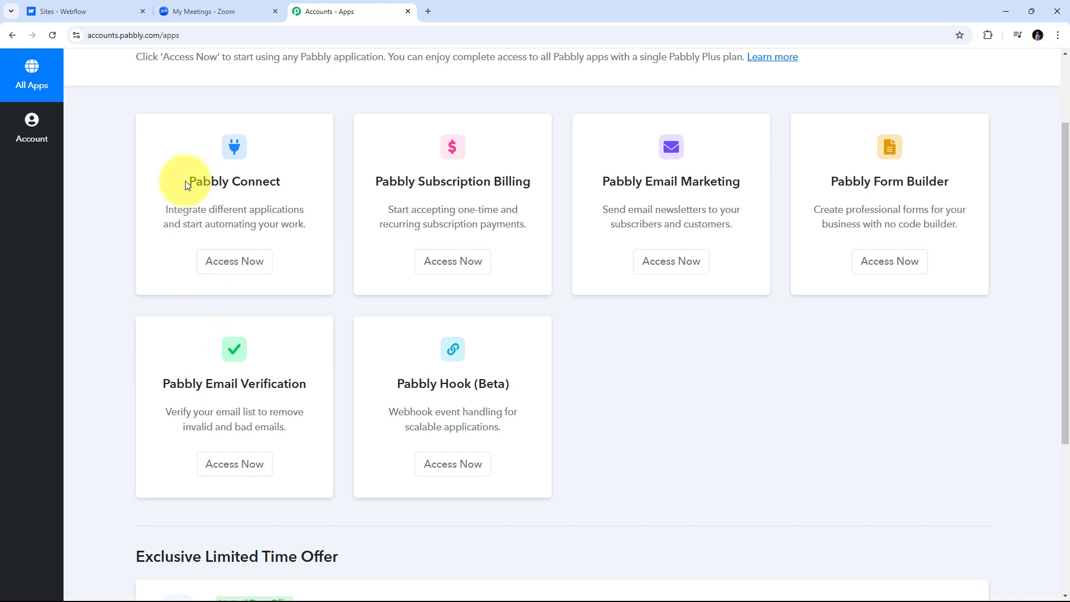
drag(186, 181, 302, 180)
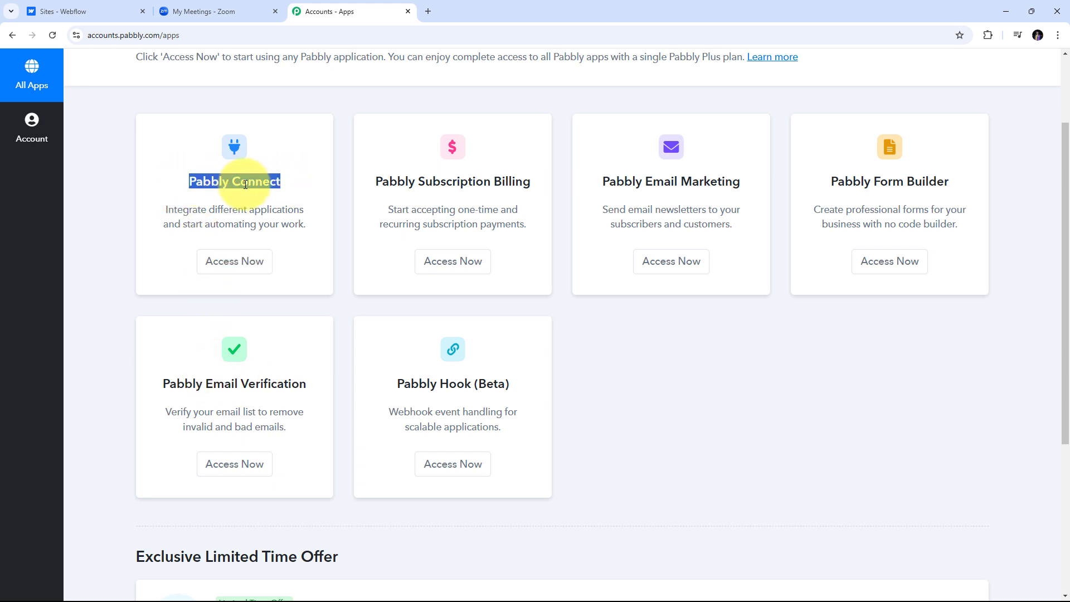
click(242, 269)
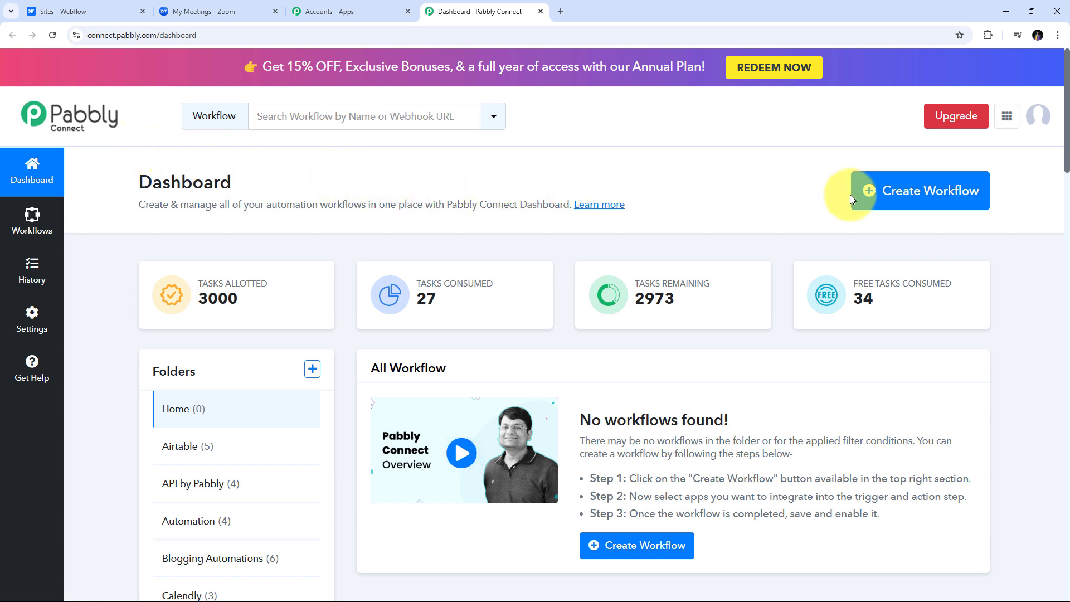
Create a workflow named 'Add Zoom Meeting Registrant on Webflow Forms Submission' in the Automation folder.
click(890, 201)
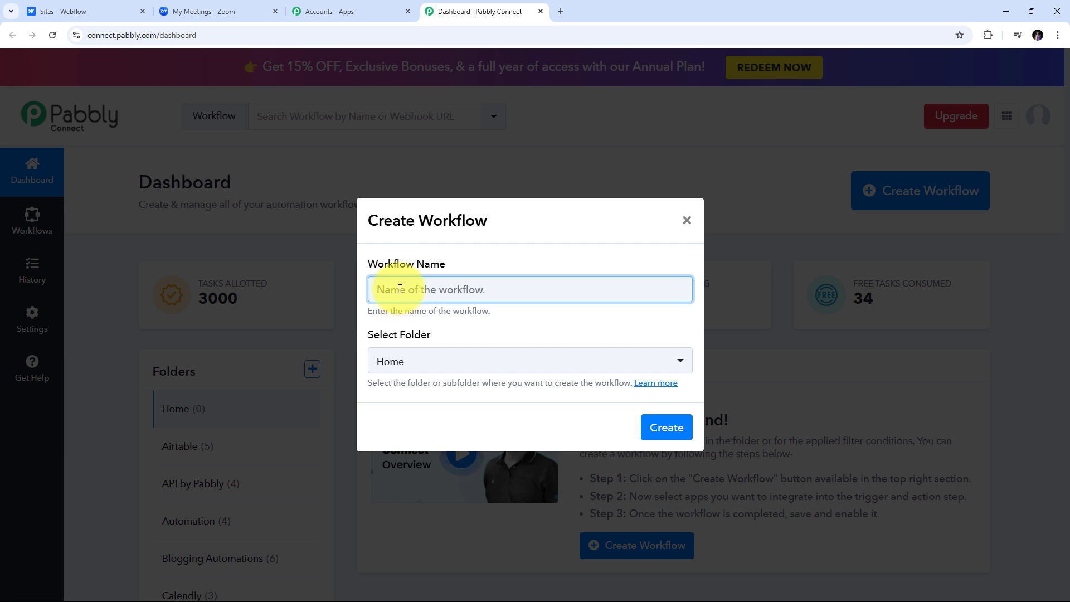
text(Add Zoom Meeting Registrant on Webflow Forms Submission)
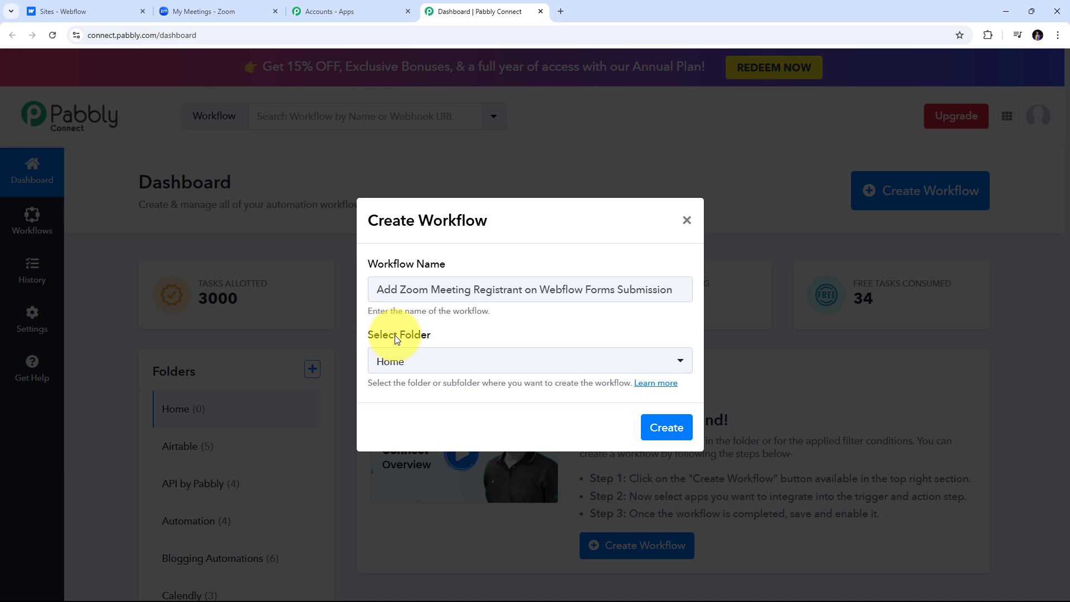
click(521, 363)
scroll(490, 220, down, 5)
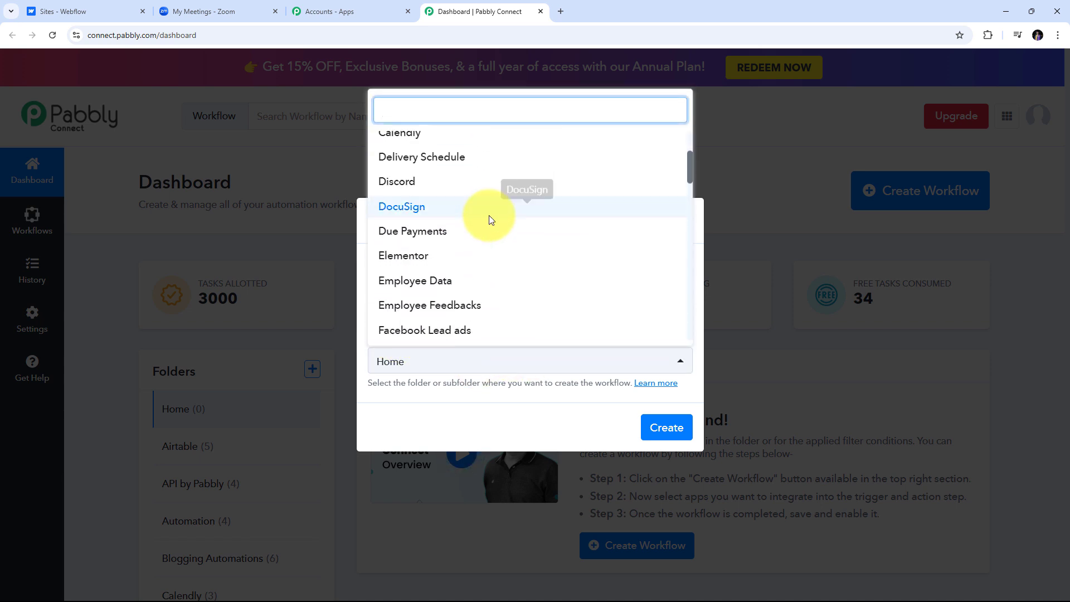
scroll(490, 220, up, 5)
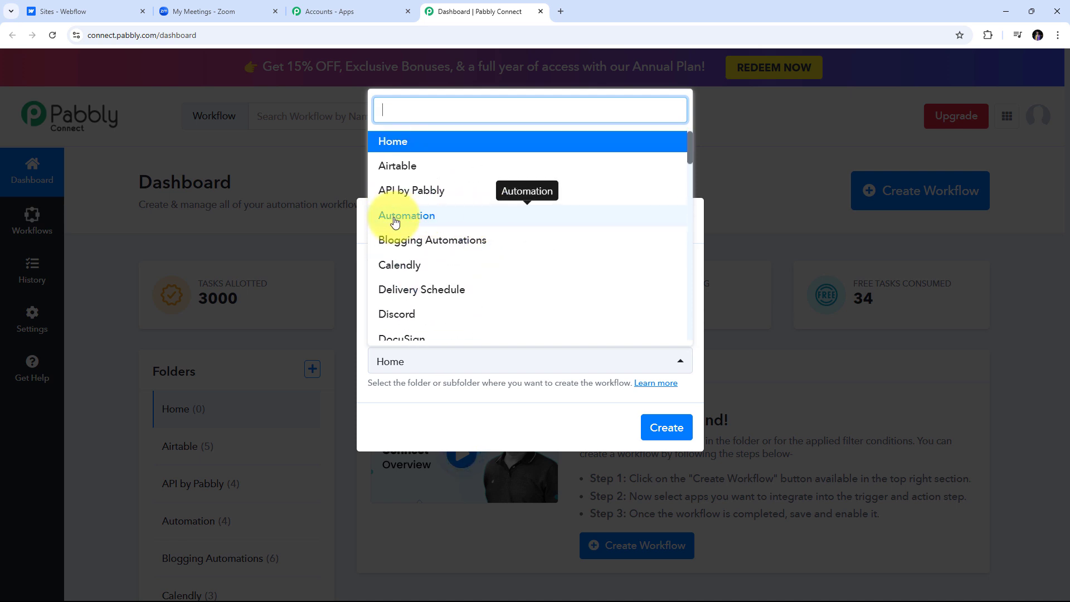
click(427, 222)
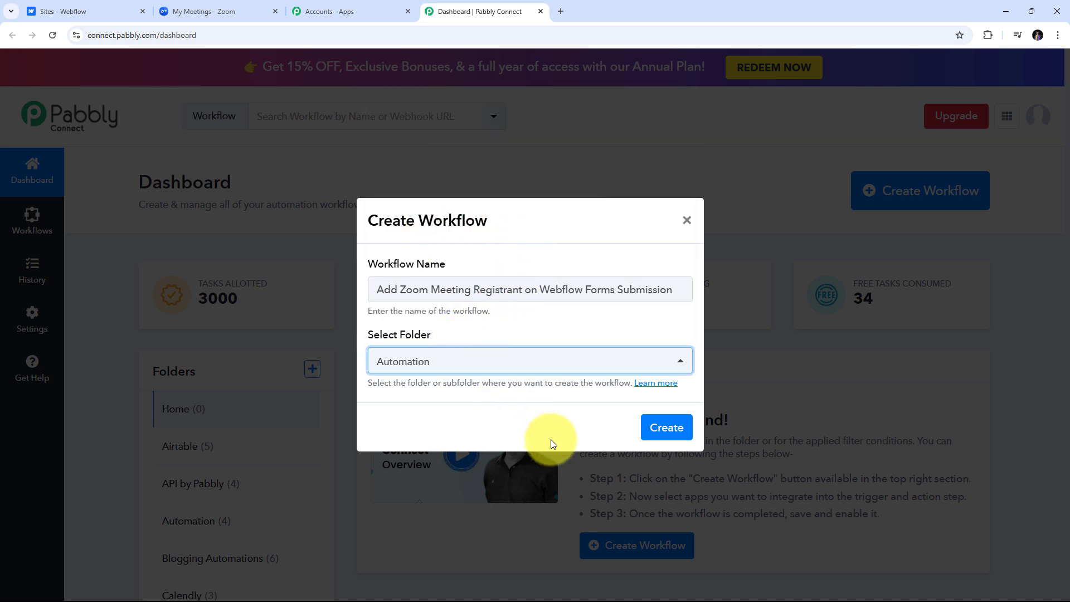
click(666, 428)
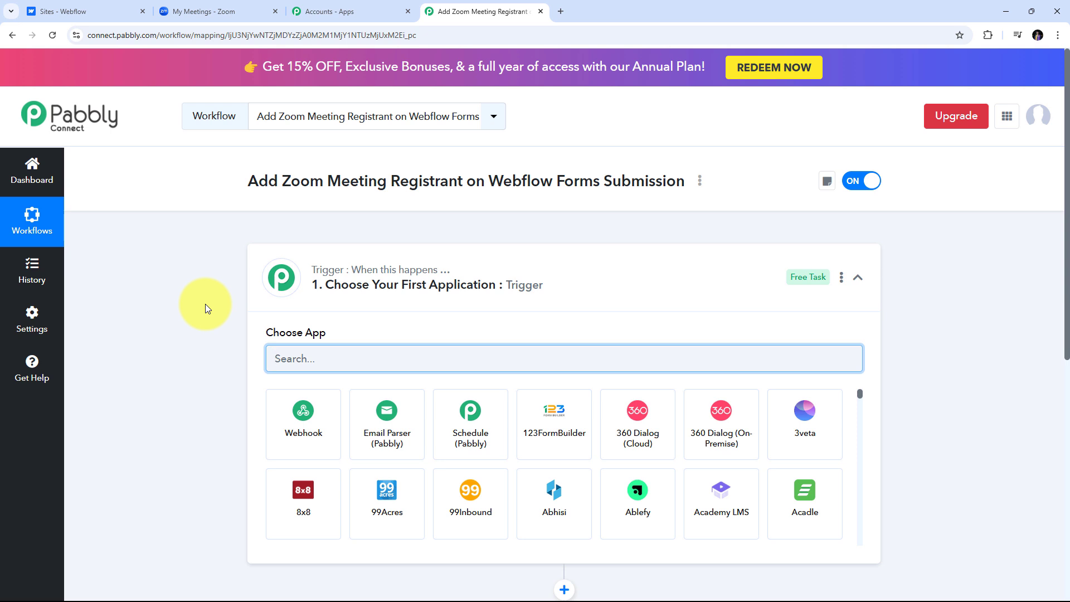
scroll(375, 238, down, 1)
scroll(375, 239, down, 1)
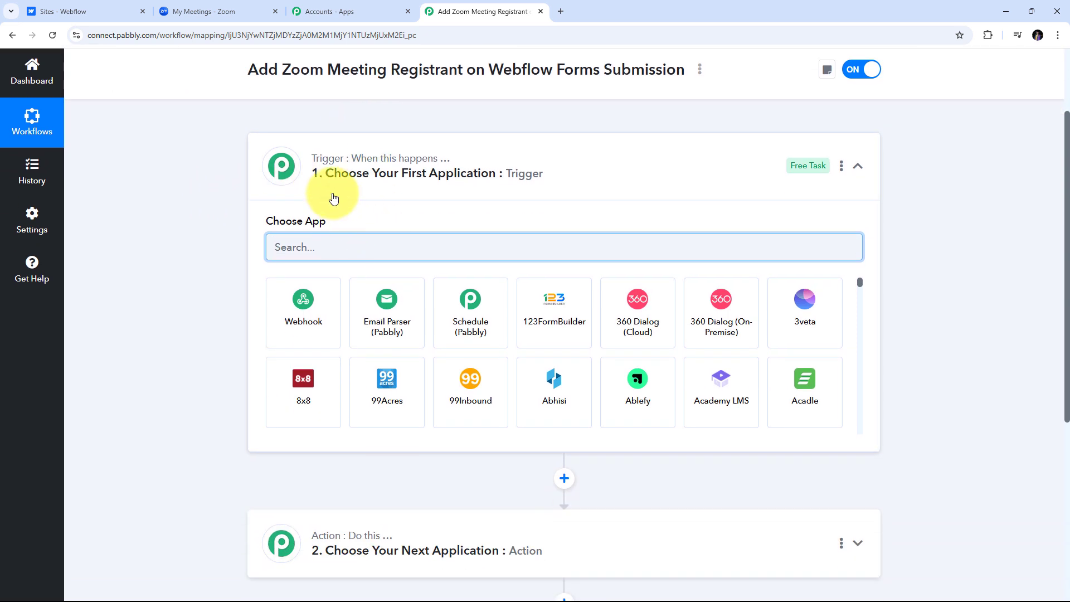
scroll(337, 549, down, 2)
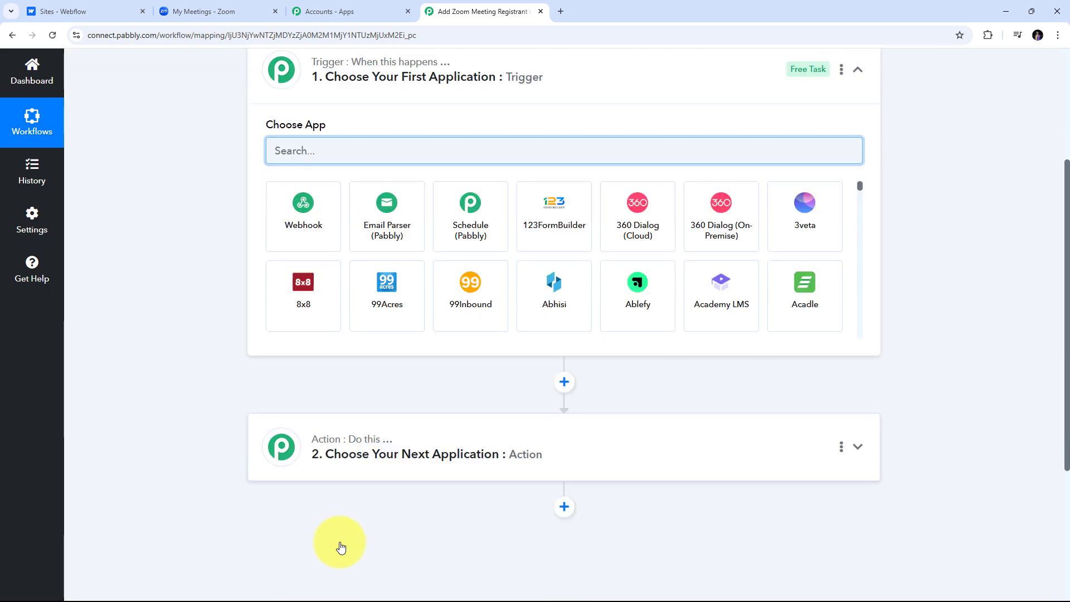
scroll(301, 423, up, 2)
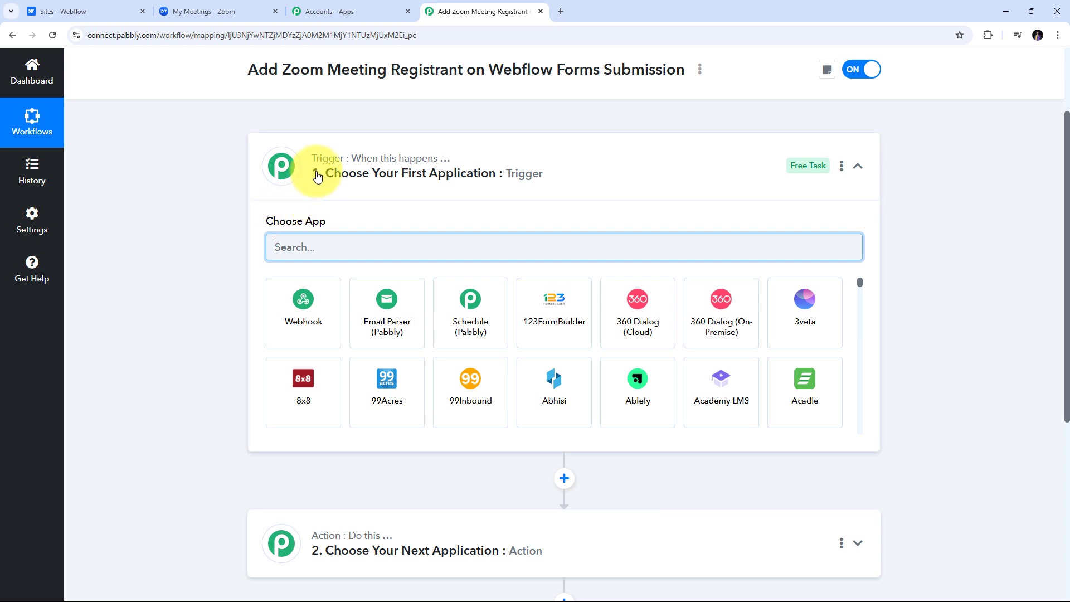
mouse_move(383, 166)
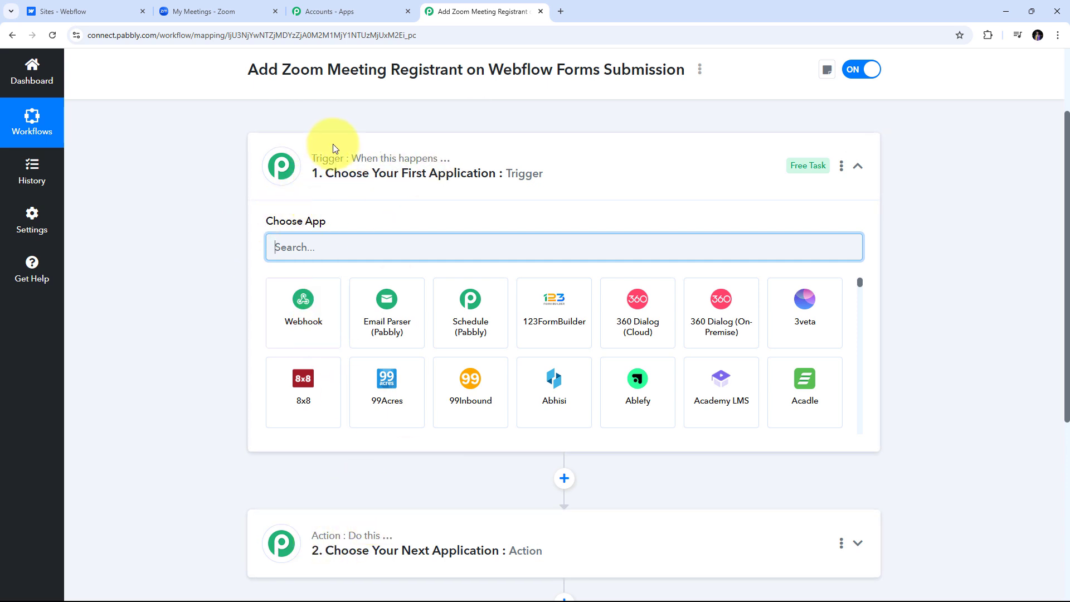
mouse_move(324, 162)
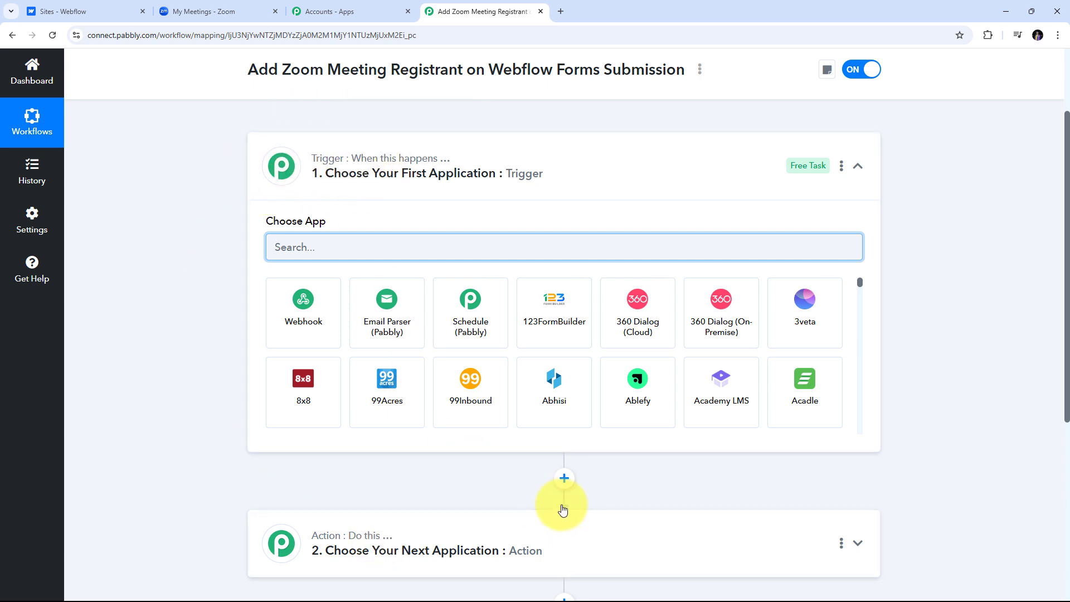
scroll(564, 480, down, 1)
scroll(446, 509, up, 1)
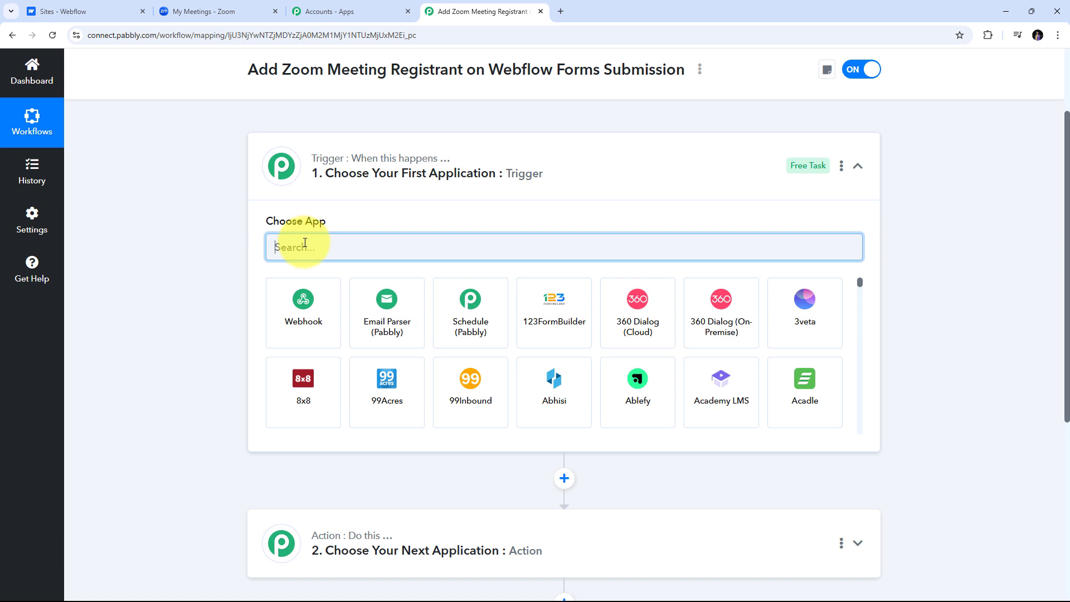
Search 'webflow', choose Webflow V2 as the trigger app, and select the Form Submitted event.
text(webf)
text(low)
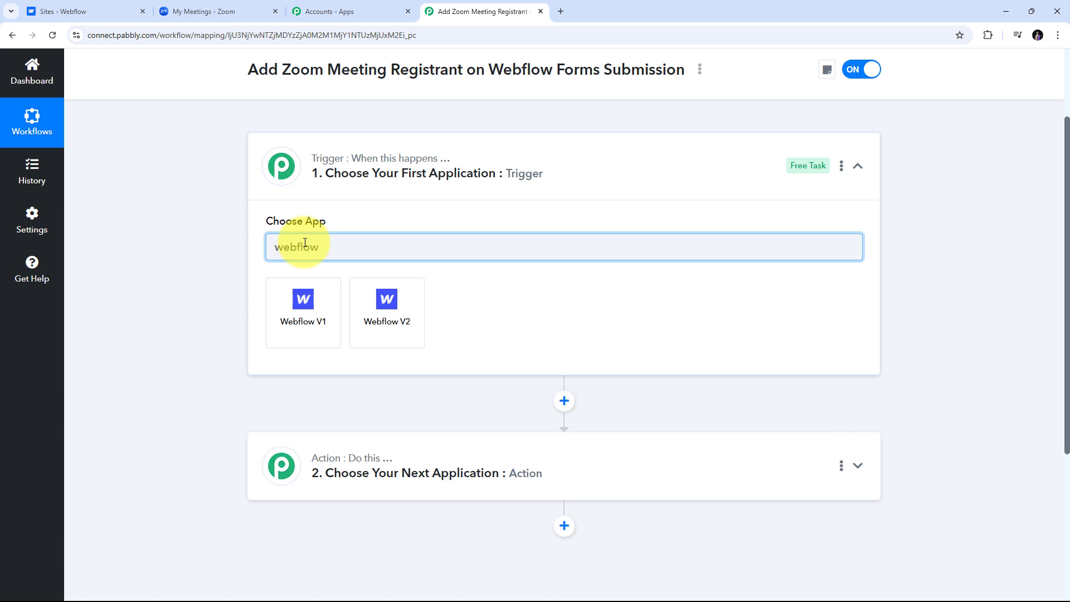
click(394, 315)
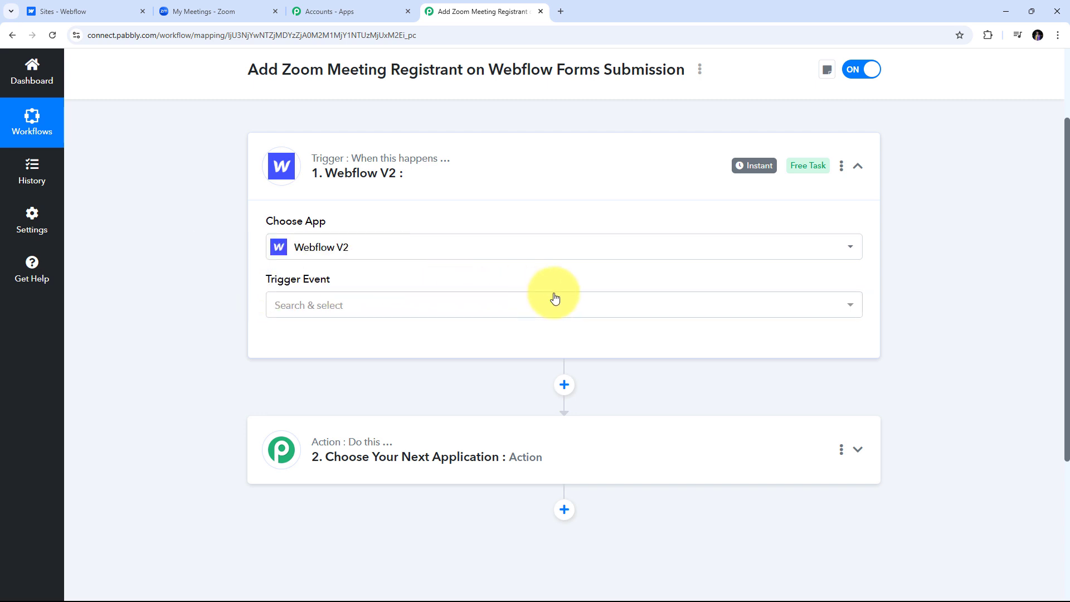
click(603, 311)
scroll(592, 311, down, 1)
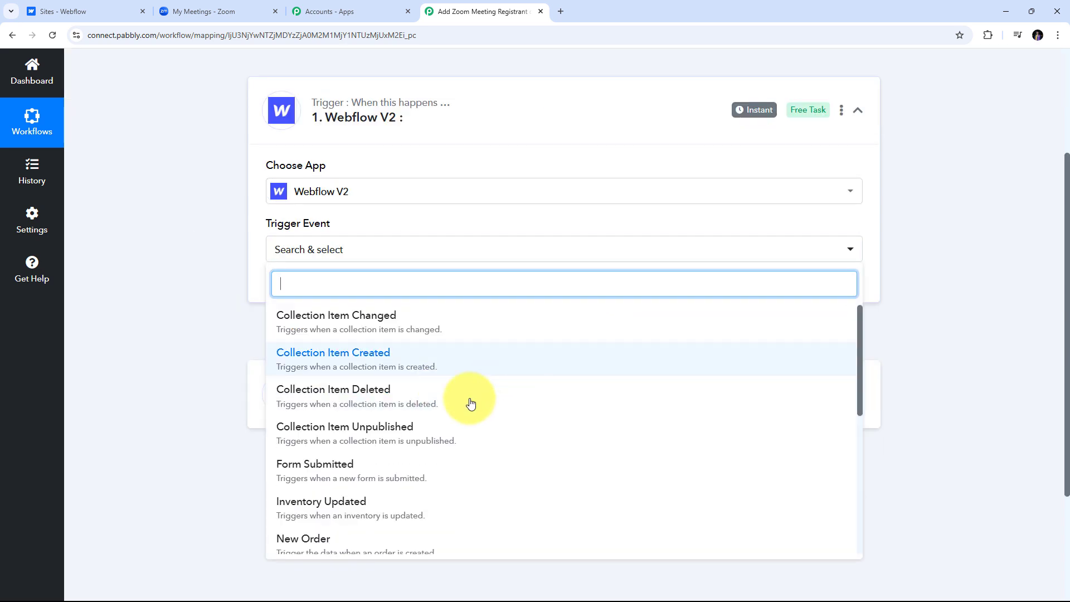
scroll(396, 442, down, 1)
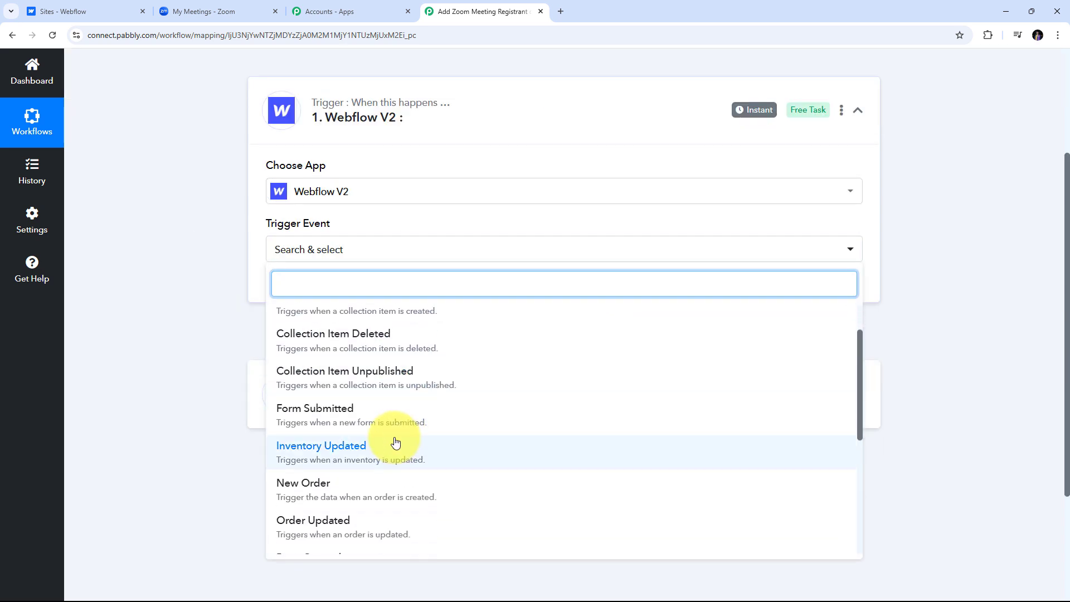
click(344, 421)
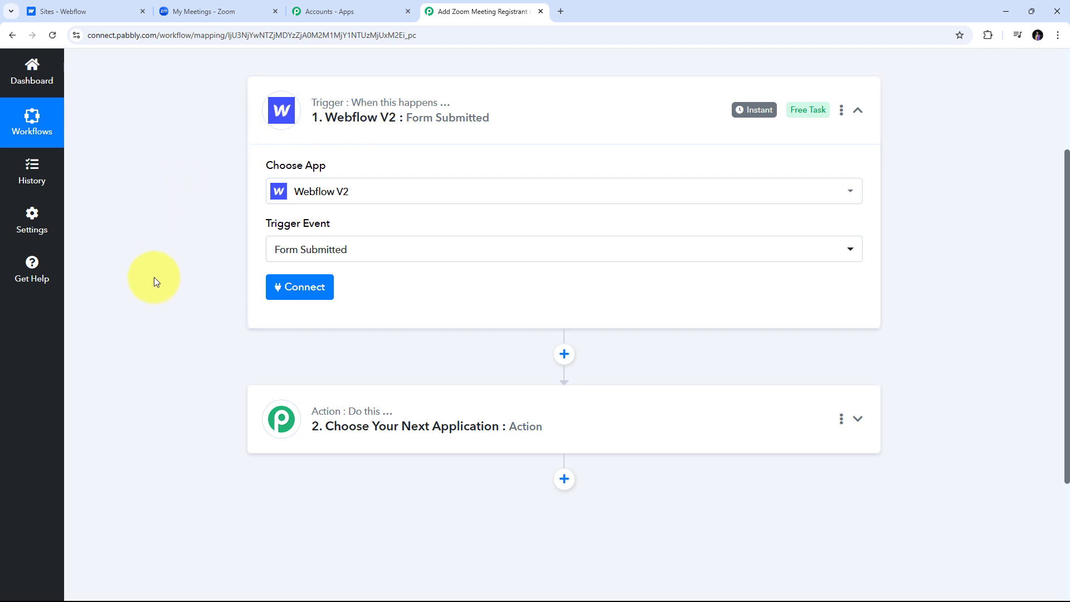
Start a new Webflow V2 account connection, then go to the Webflow sites dashboard.
click(298, 292)
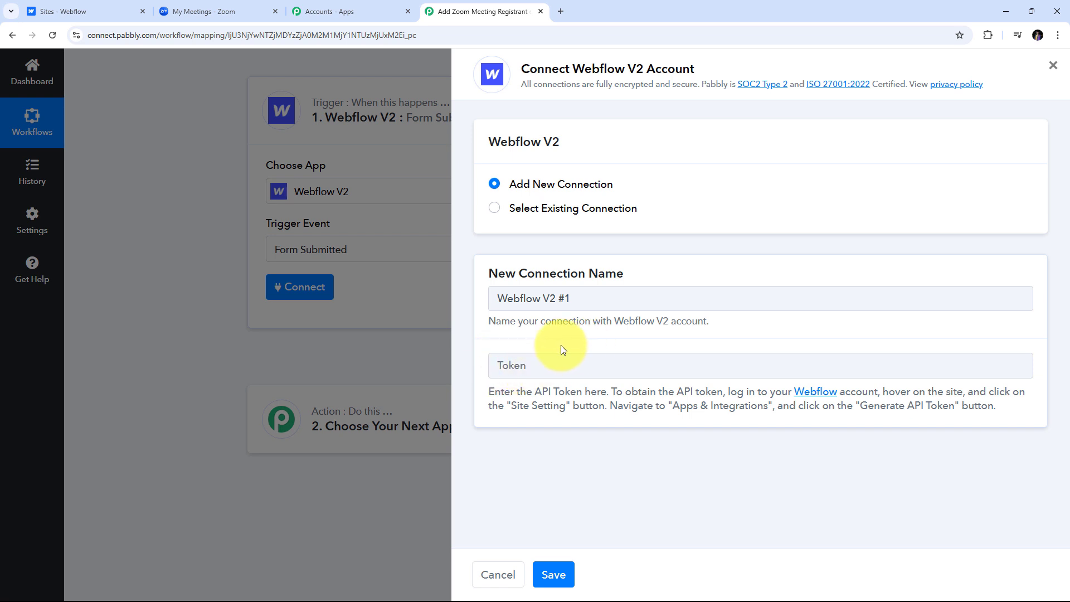
click(107, 16)
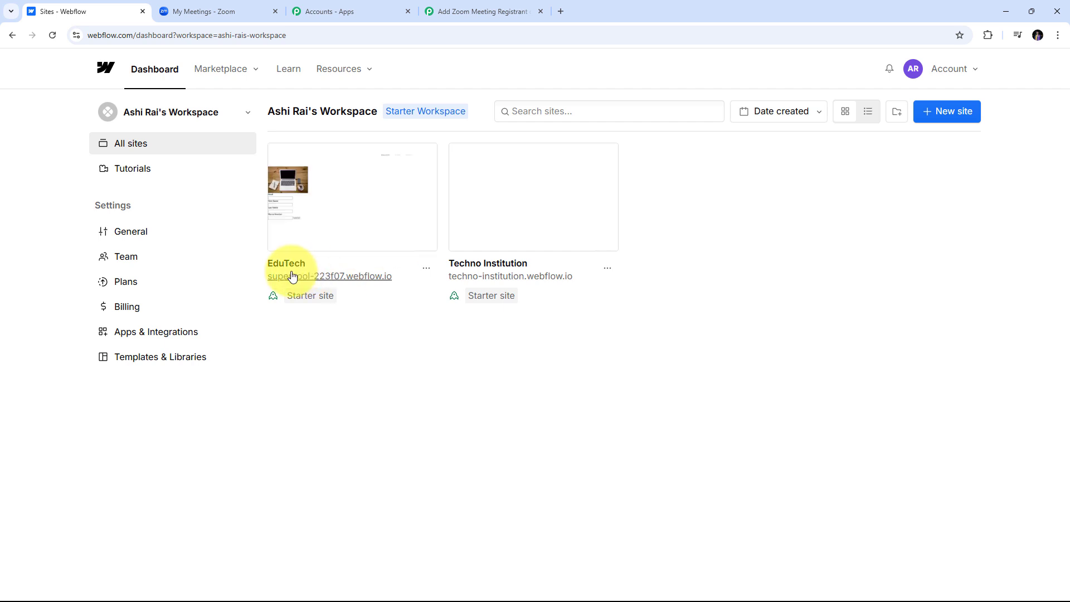
Open the EduTech site's Apps & Integrations settings and scroll to API access.
mouse_move(423, 161)
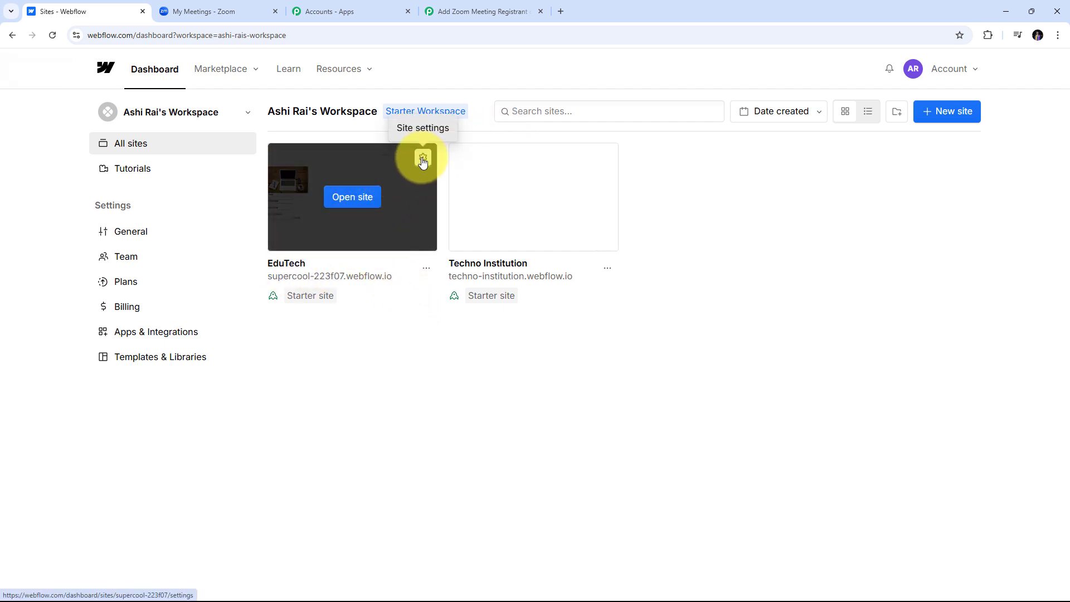
click(422, 160)
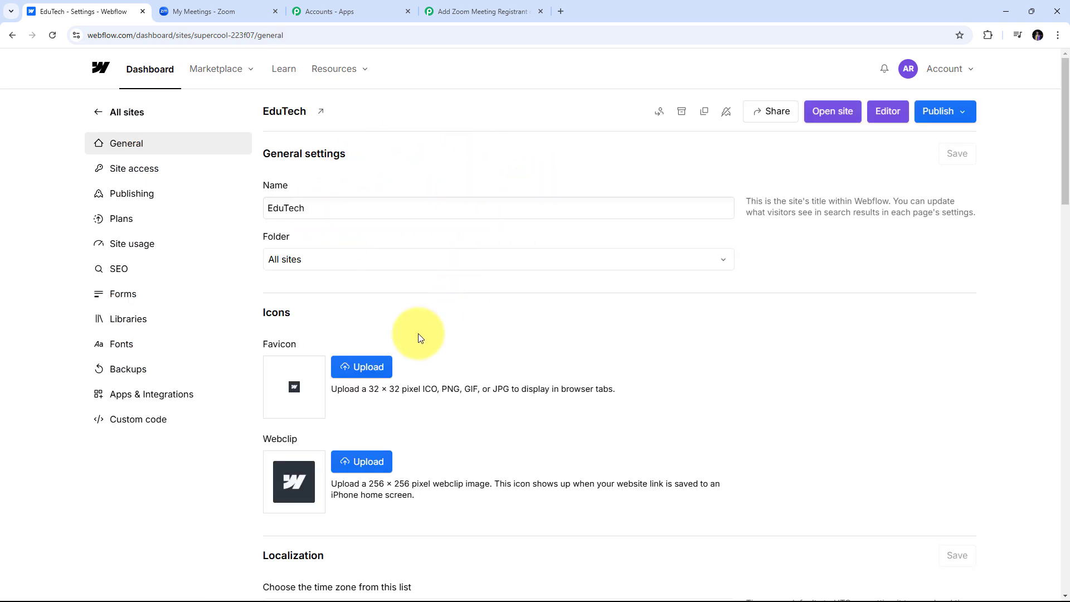
click(150, 399)
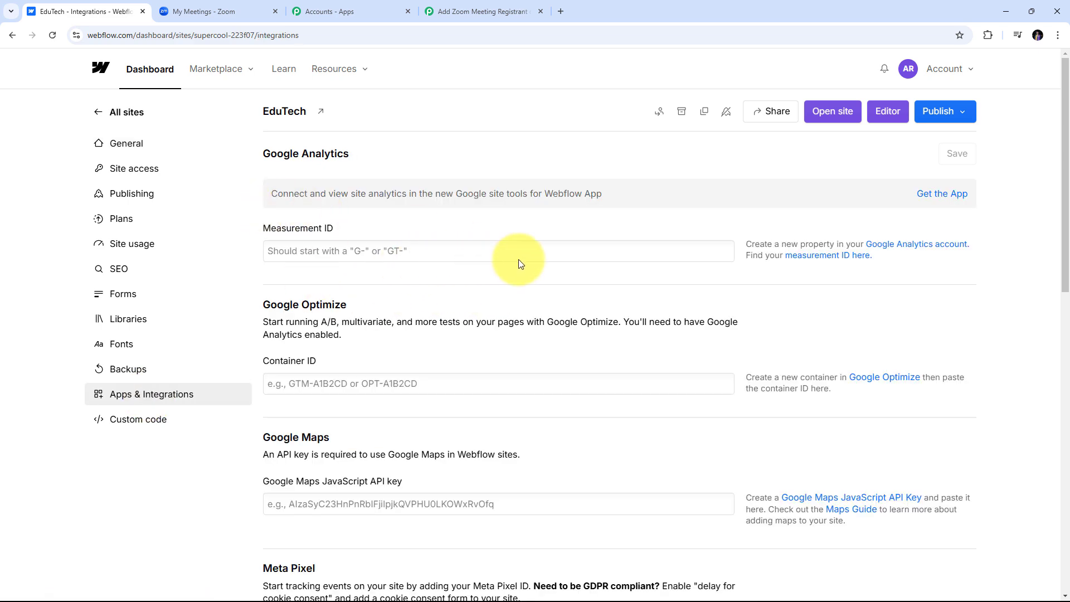
scroll(619, 245, down, 10)
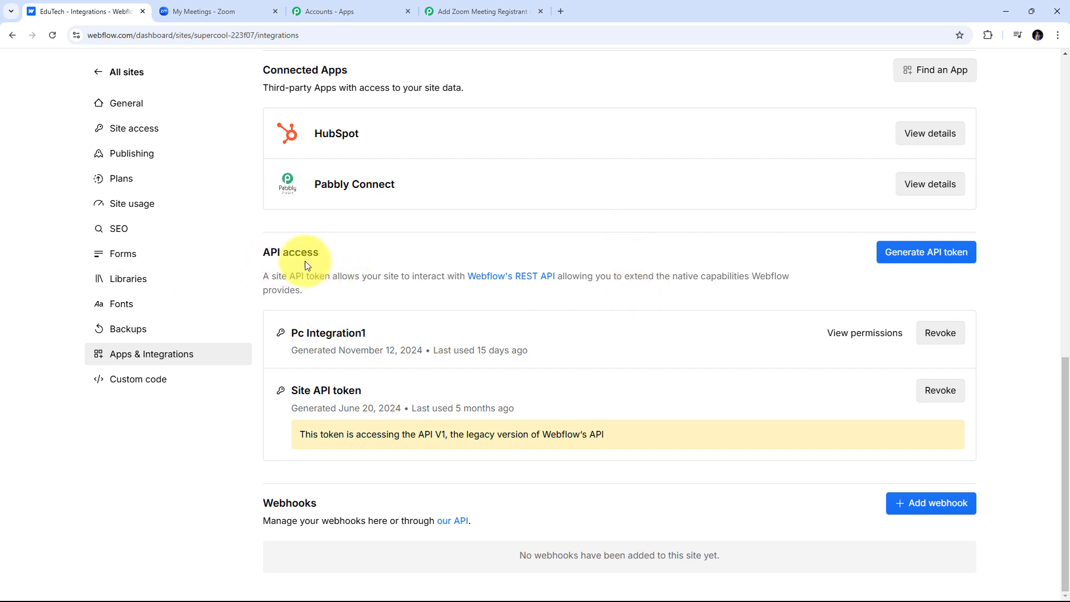
Name a new API token 'pabbly' and give it Read and write access to Forms.
click(917, 258)
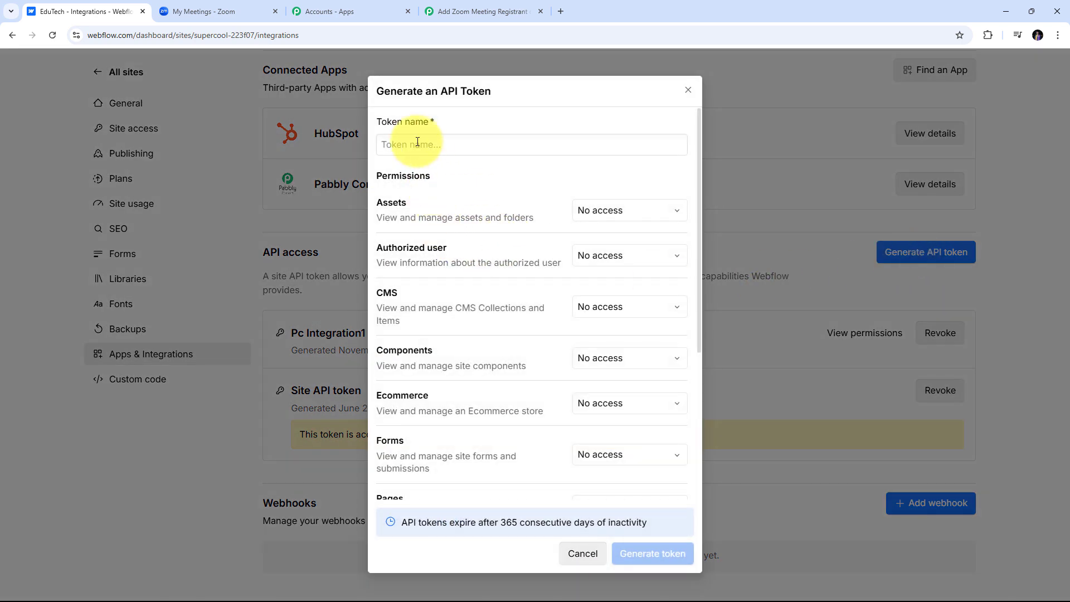
click(415, 145)
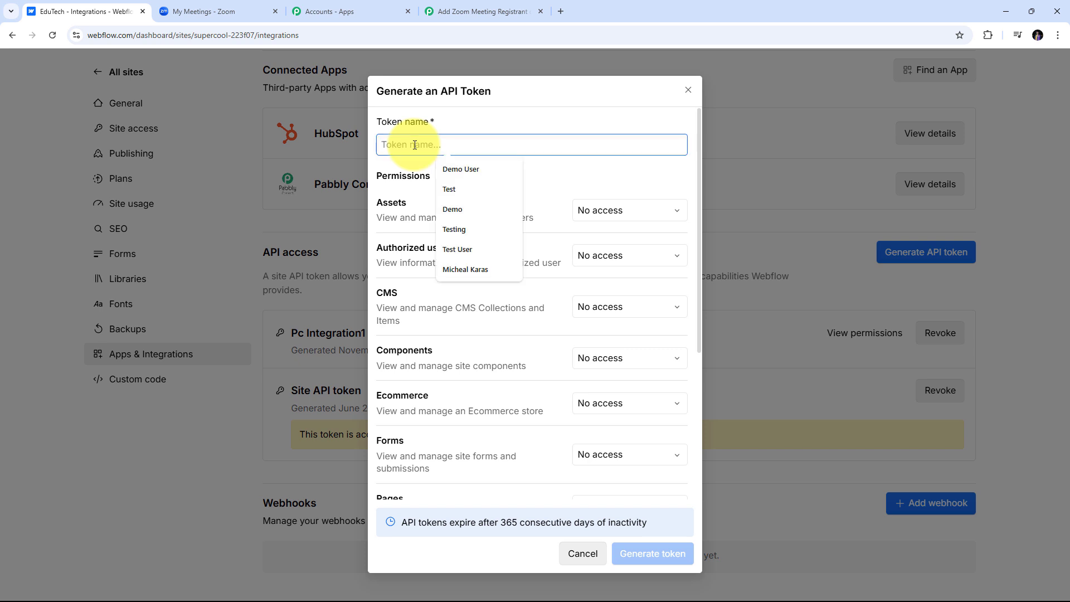
text(pabbly)
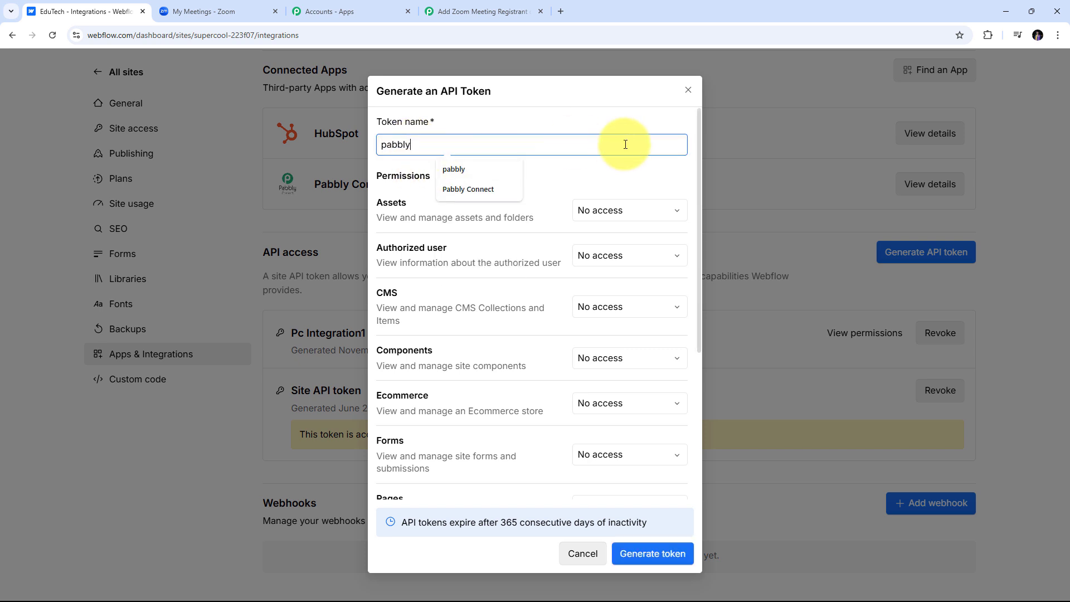
click(605, 175)
scroll(491, 245, down, 2)
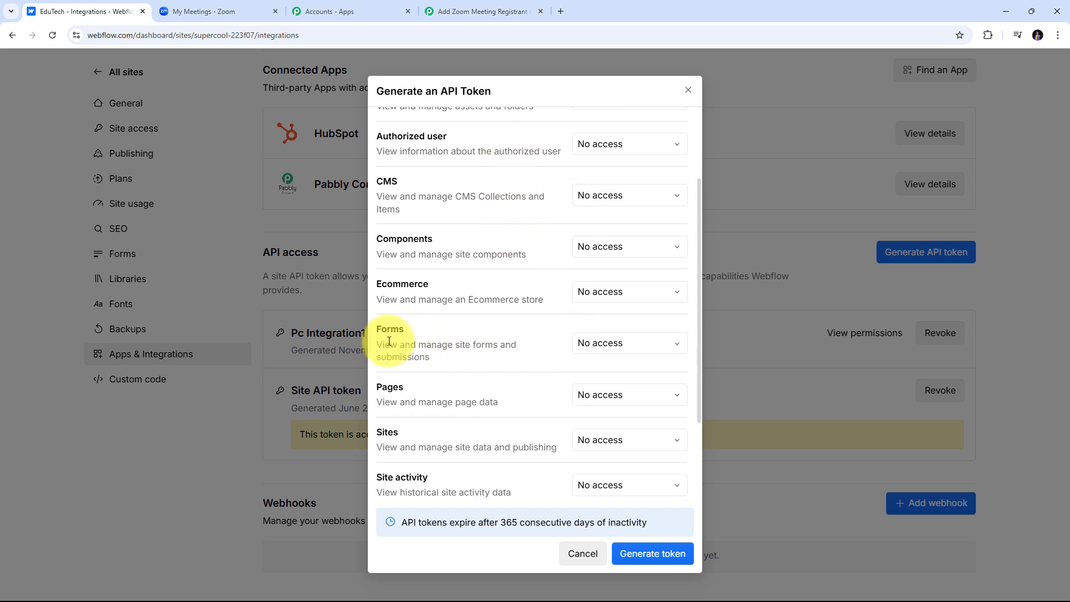
click(663, 345)
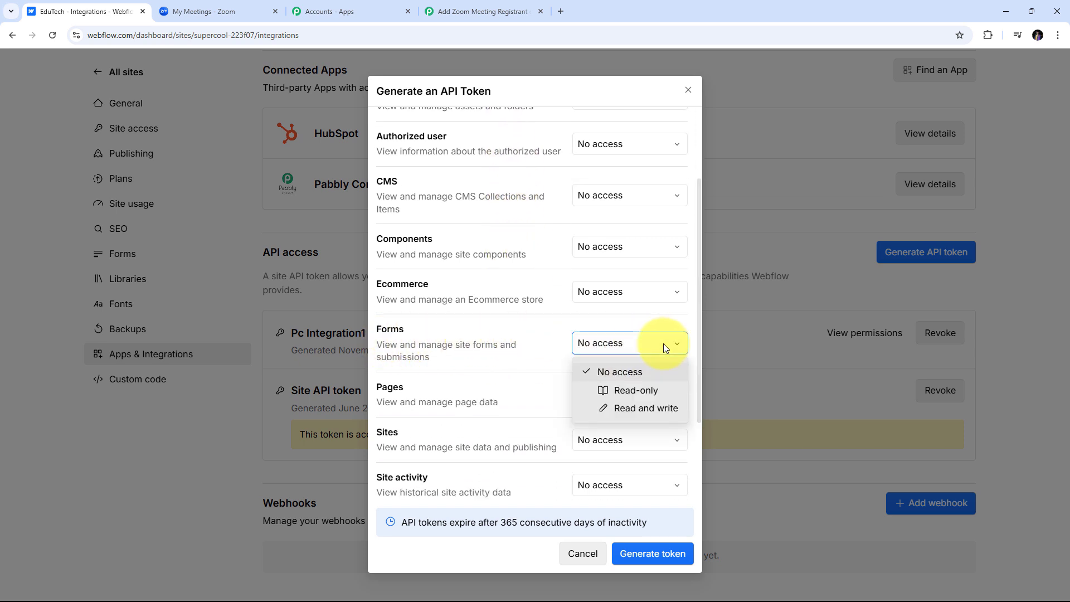
click(642, 407)
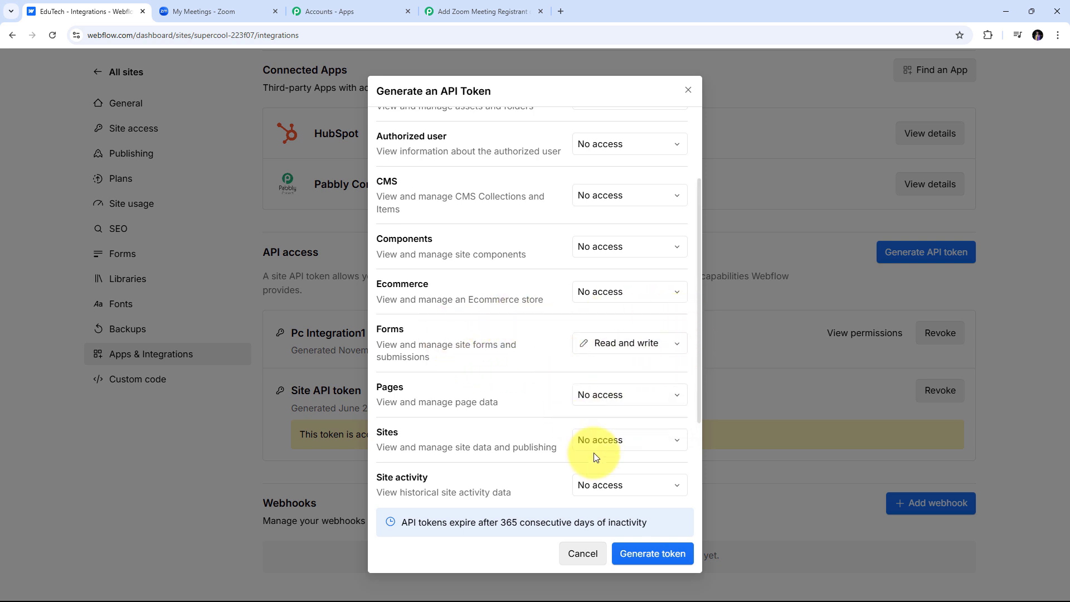
Generate the pabbly token, copy it to the clipboard, and close the dialog.
click(634, 555)
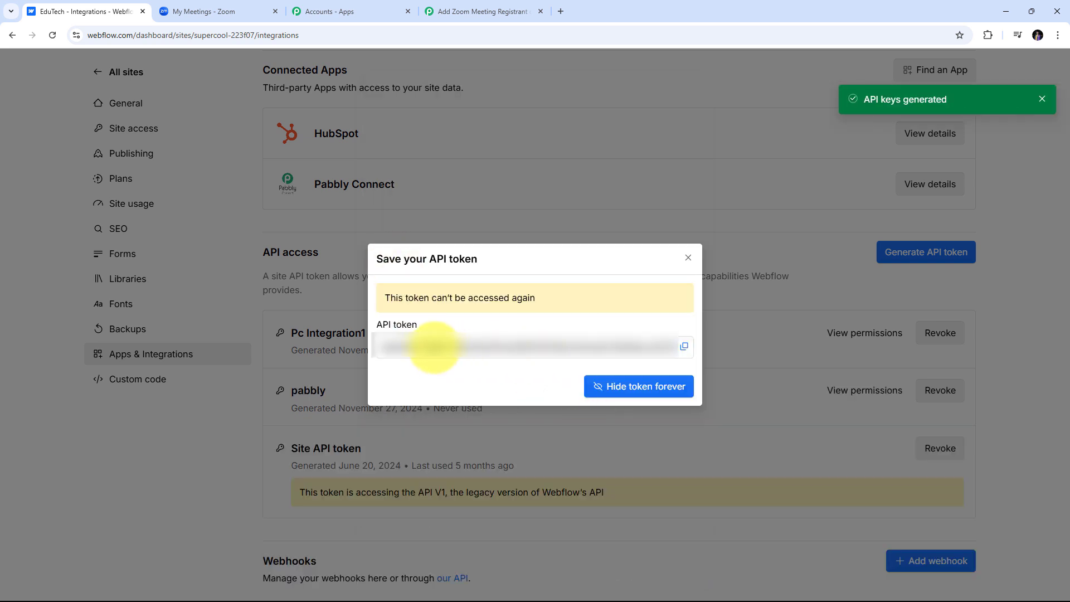
click(684, 348)
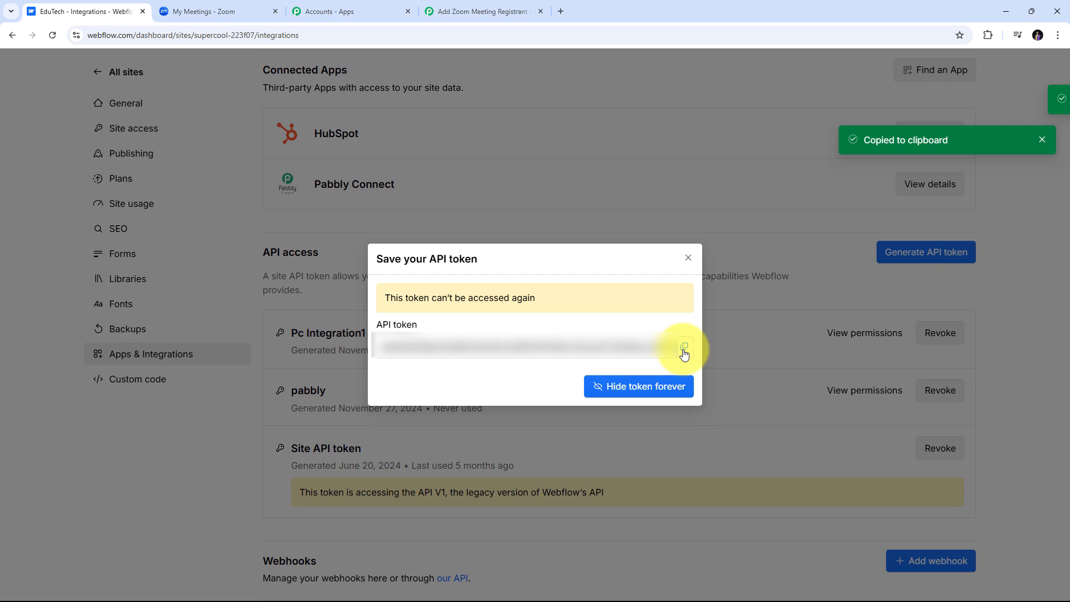
click(688, 260)
Paste the Webflow API token into Pabbly's Token field and save the connection.
click(455, 14)
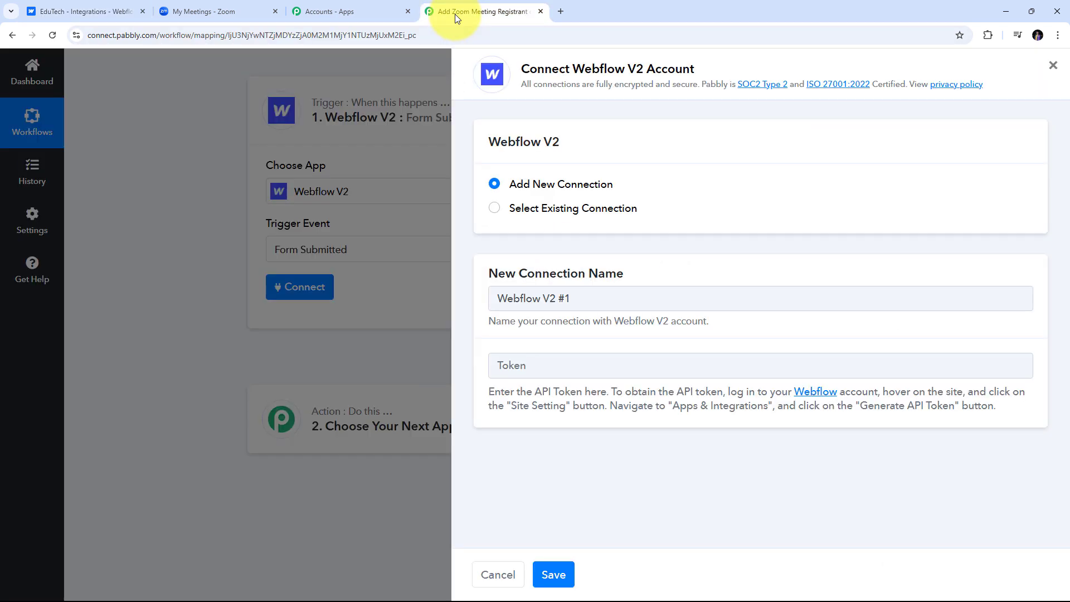
right_click(518, 362)
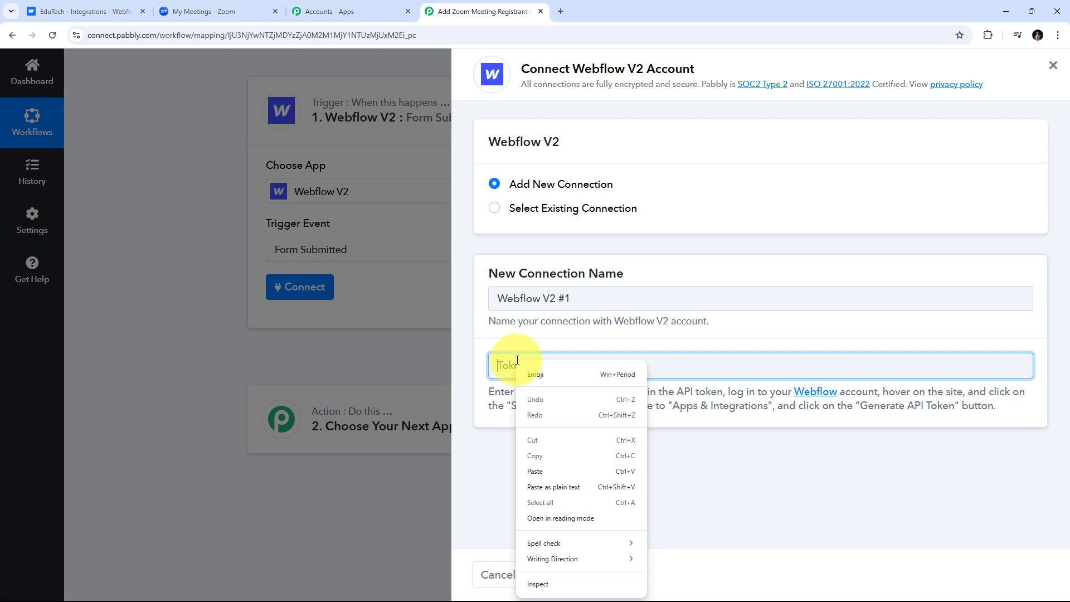
click(537, 474)
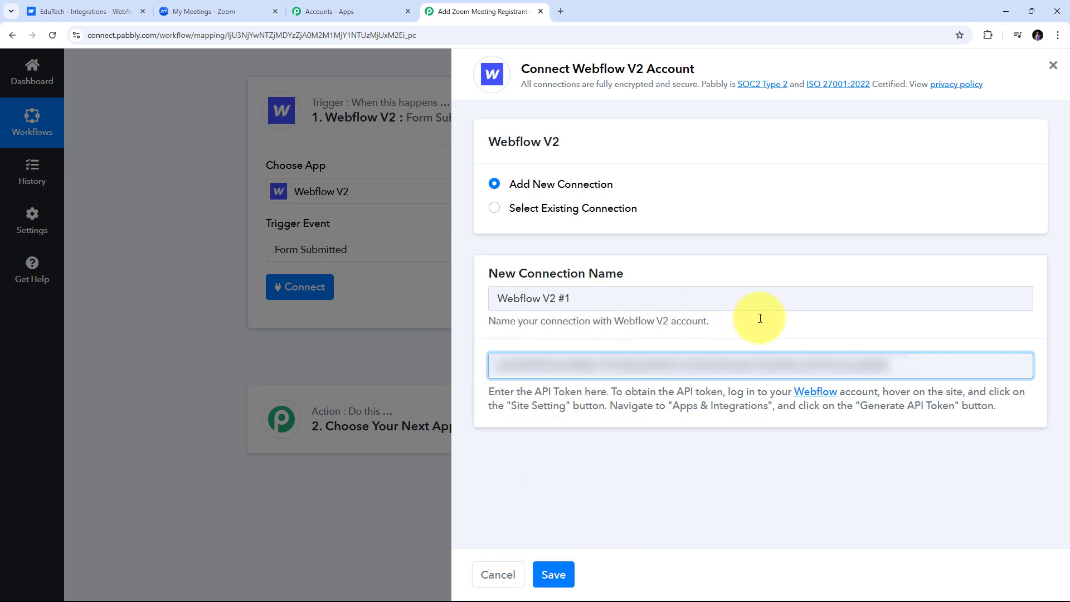
click(553, 573)
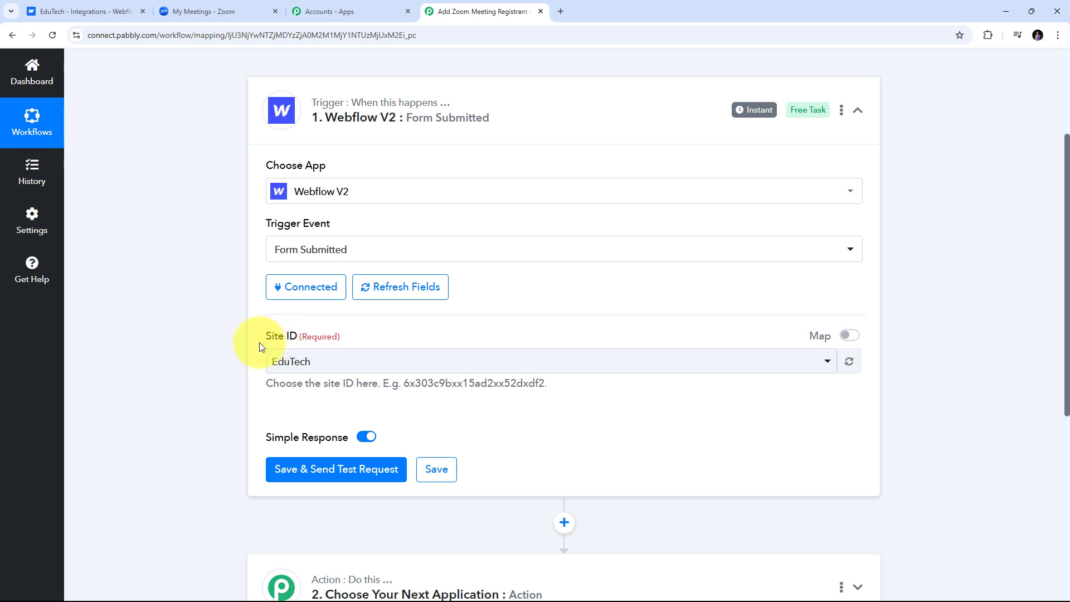
scroll(485, 317, down, 2)
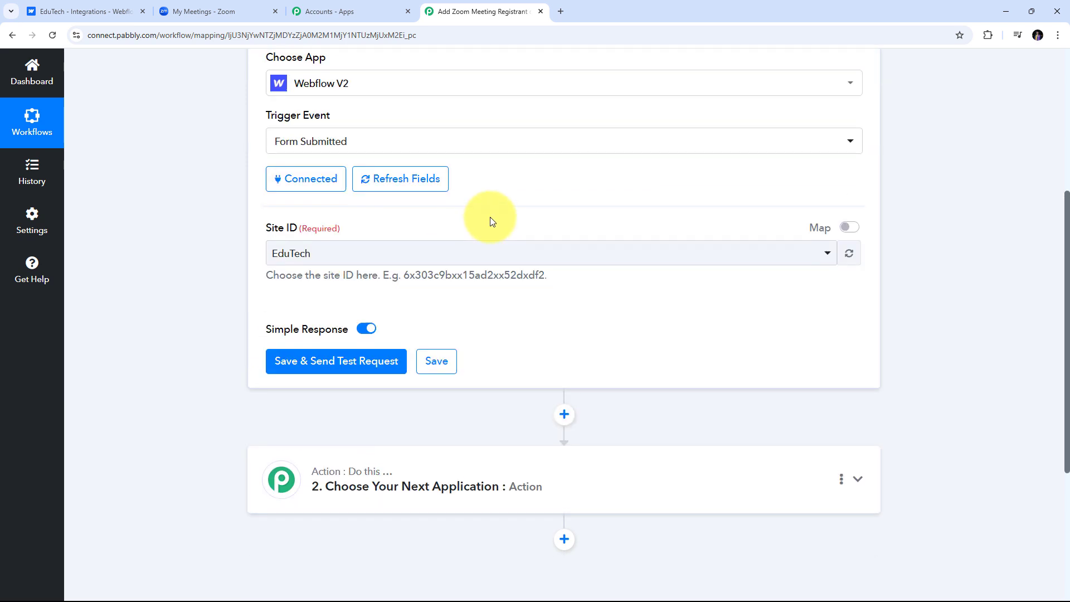
scroll(490, 218, up, 2)
Choose EduTech as the trigger's Site ID.
click(351, 361)
scroll(488, 342, down, 1)
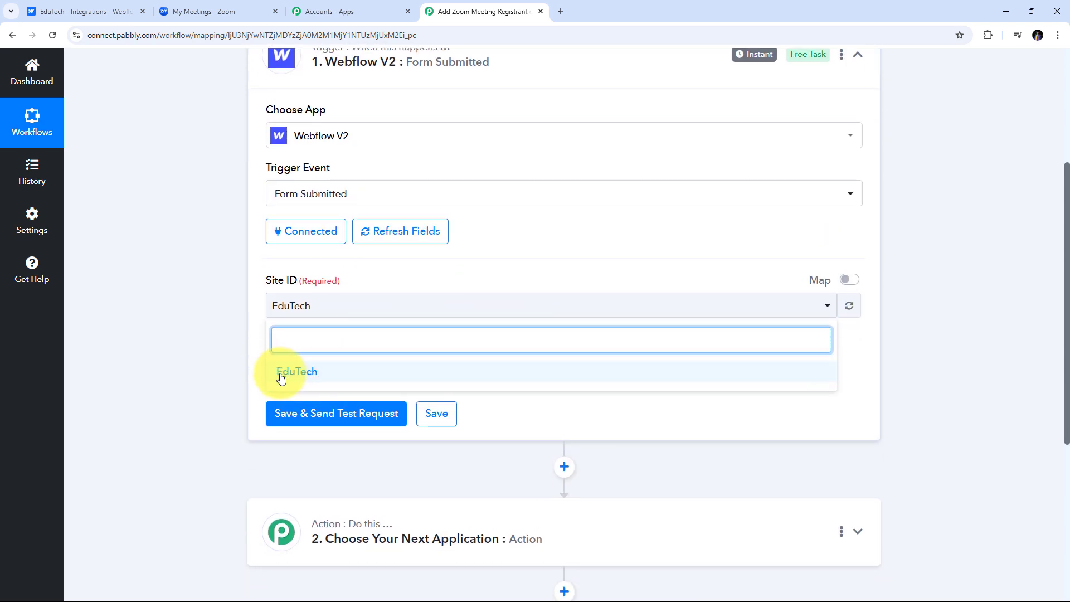
click(341, 376)
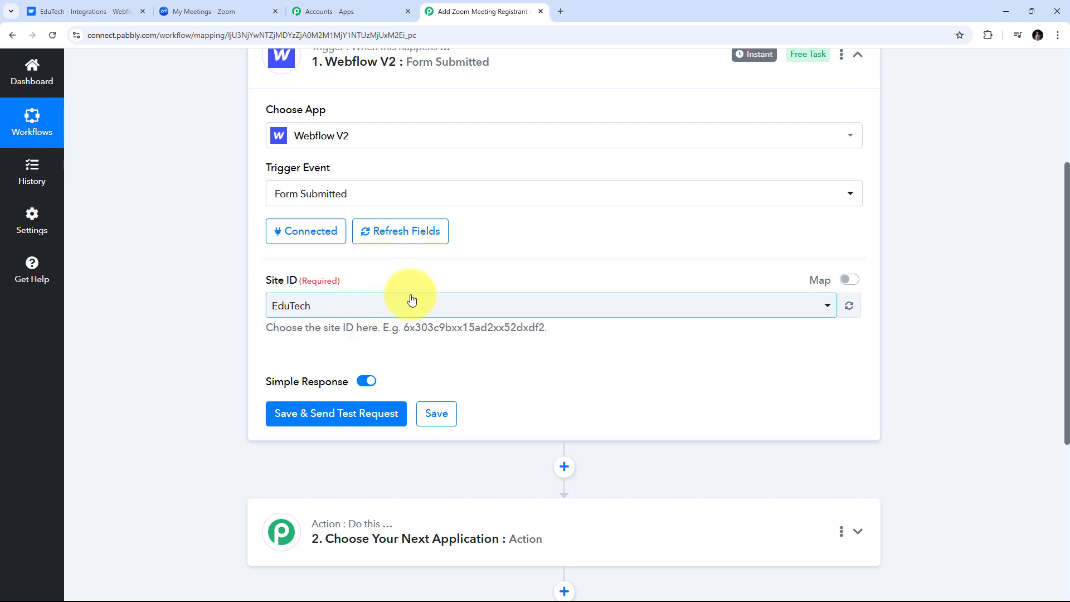
scroll(414, 293, up, 1)
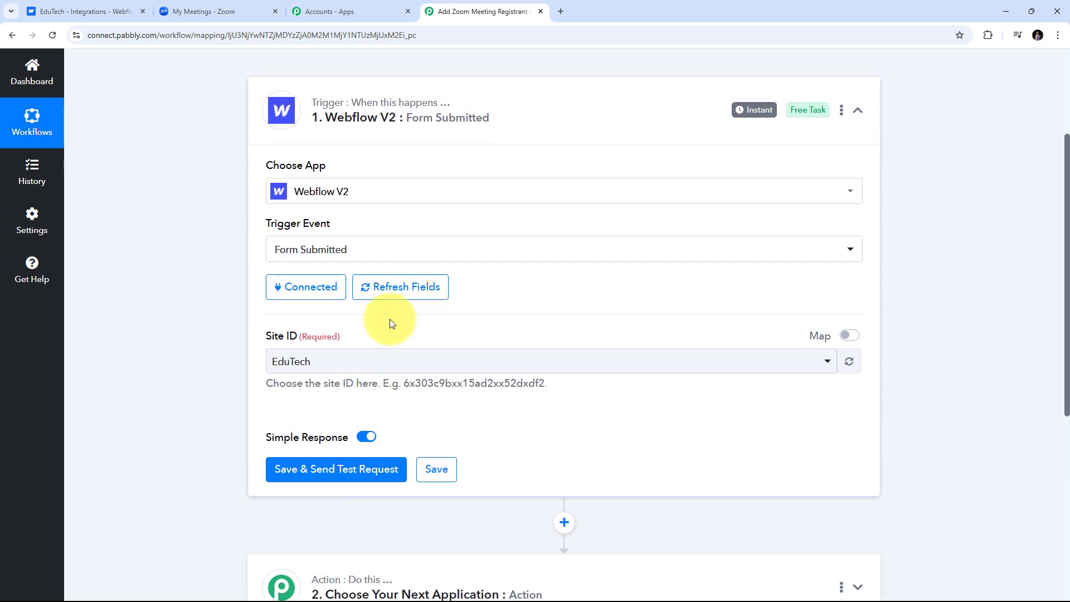
scroll(342, 362, down, 1)
scroll(520, 277, down, 2)
scroll(485, 296, up, 1)
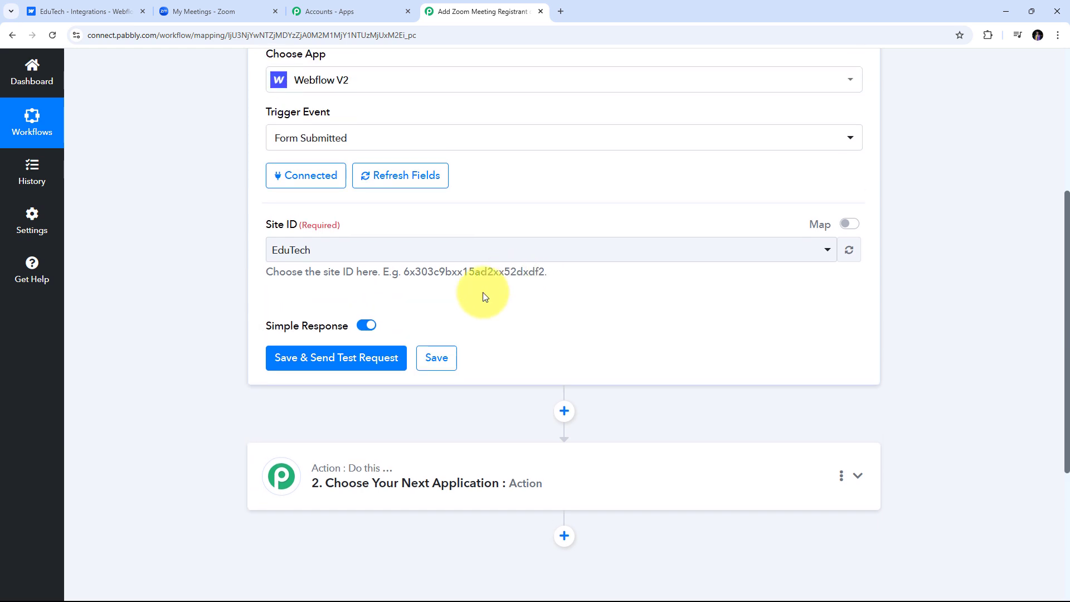
scroll(485, 296, down, 1)
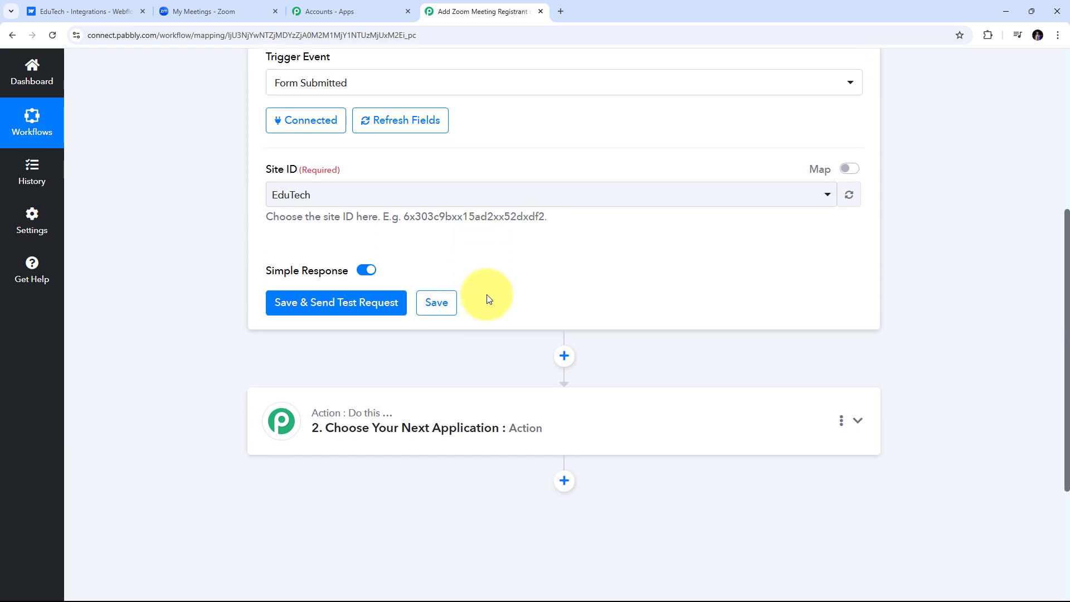
Use Save & Send Test Request so the trigger waits for a Webflow form submission.
click(333, 308)
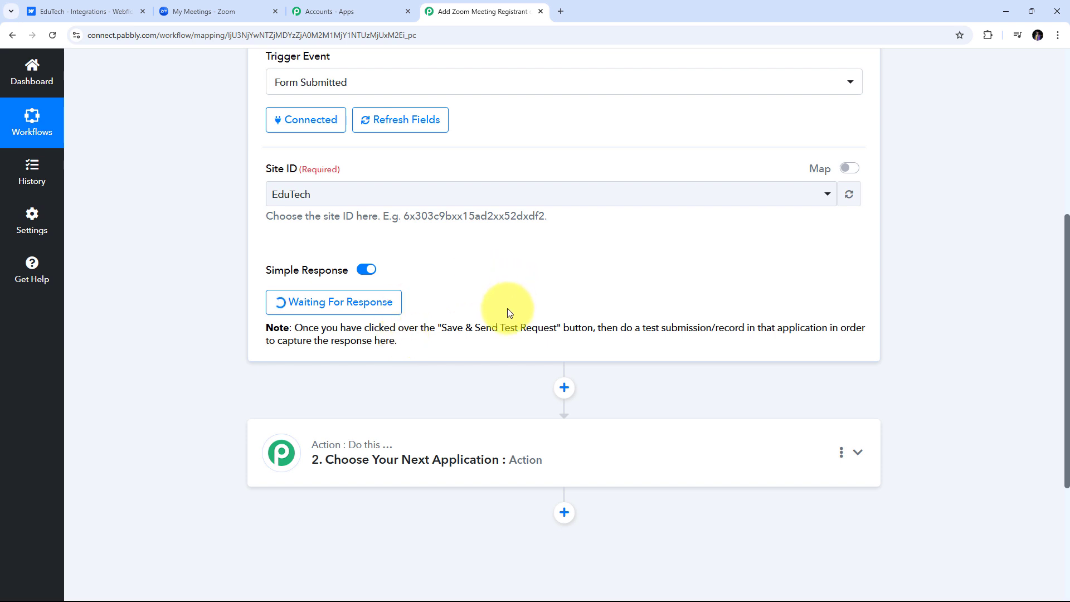
Open the live EduTech Webflow site in a new tab and go to its Contact Form page.
click(83, 12)
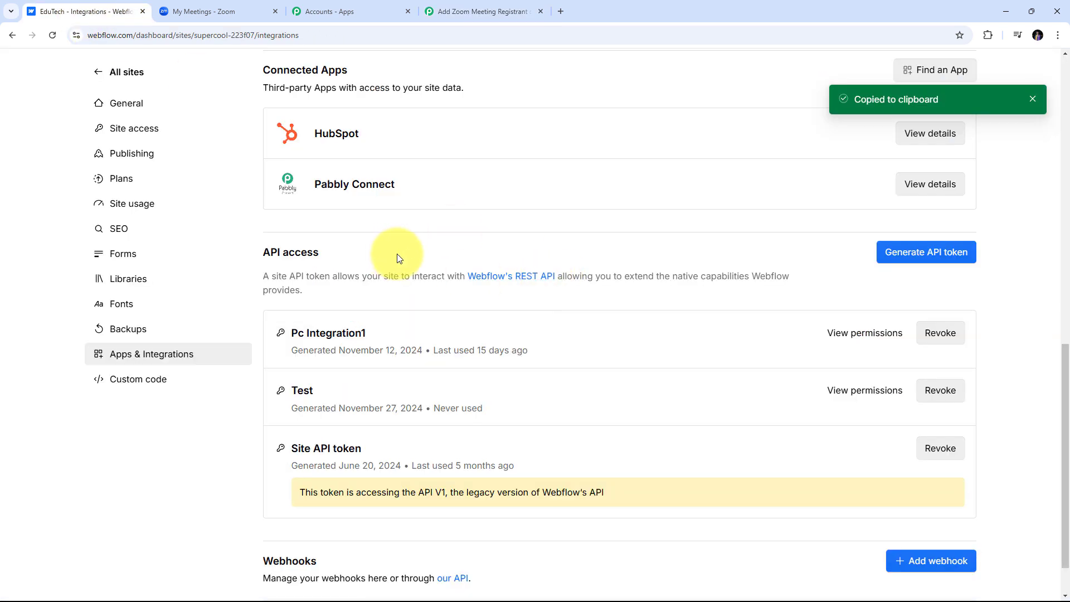
click(103, 79)
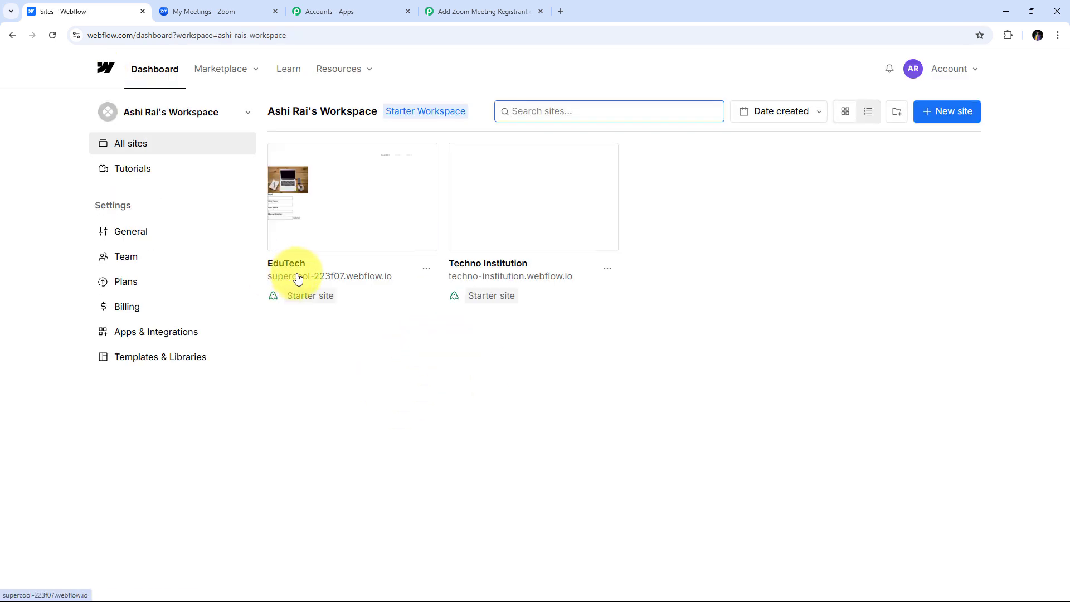
click(360, 283)
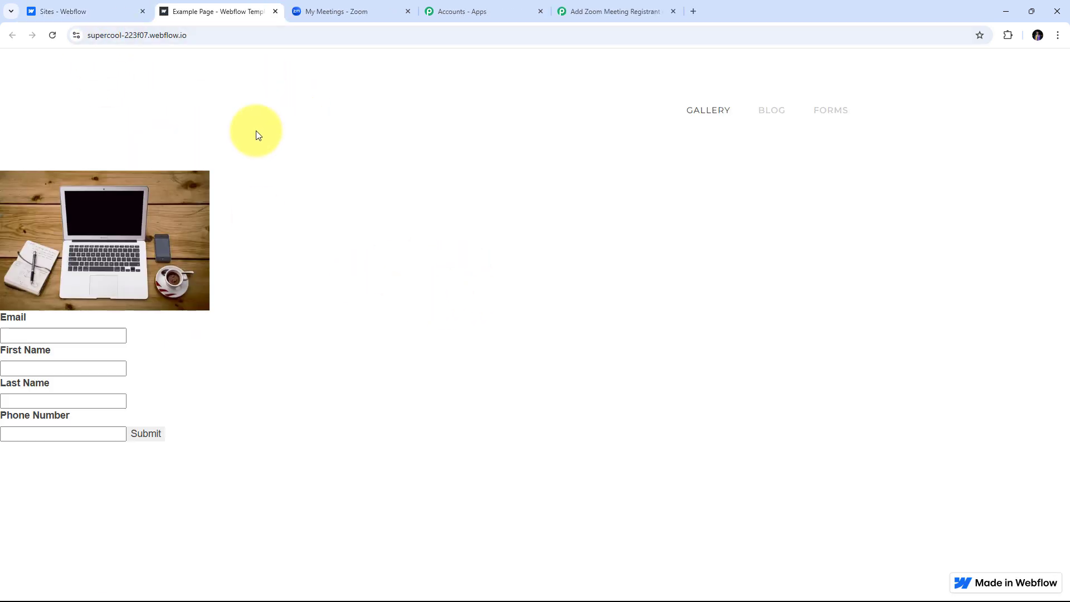
click(843, 117)
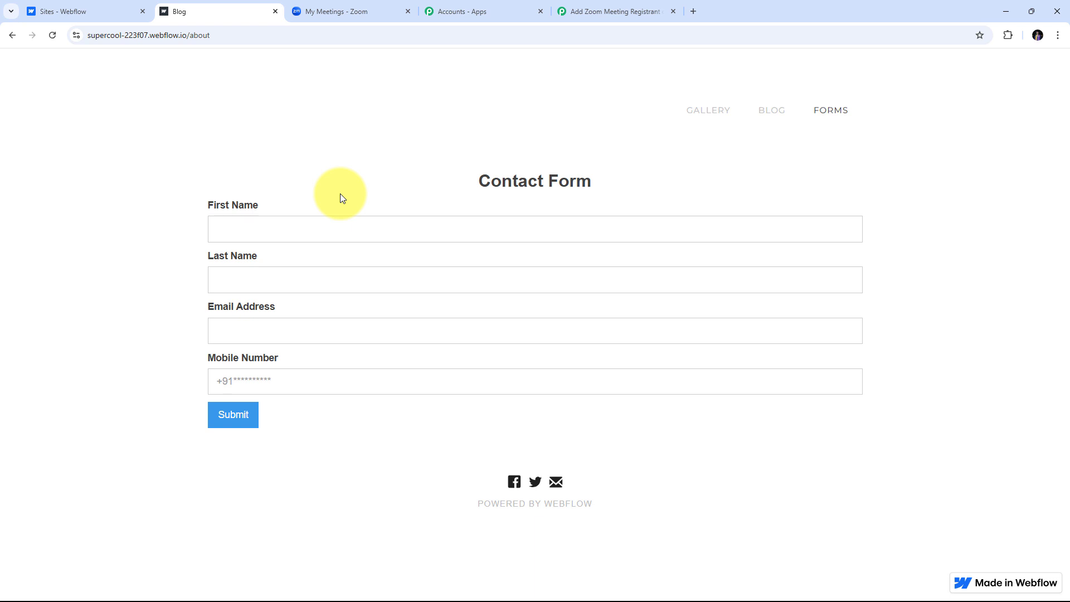
Fill the Contact Form with a test first name, e-mail address and mobile number, then submit it.
click(229, 231)
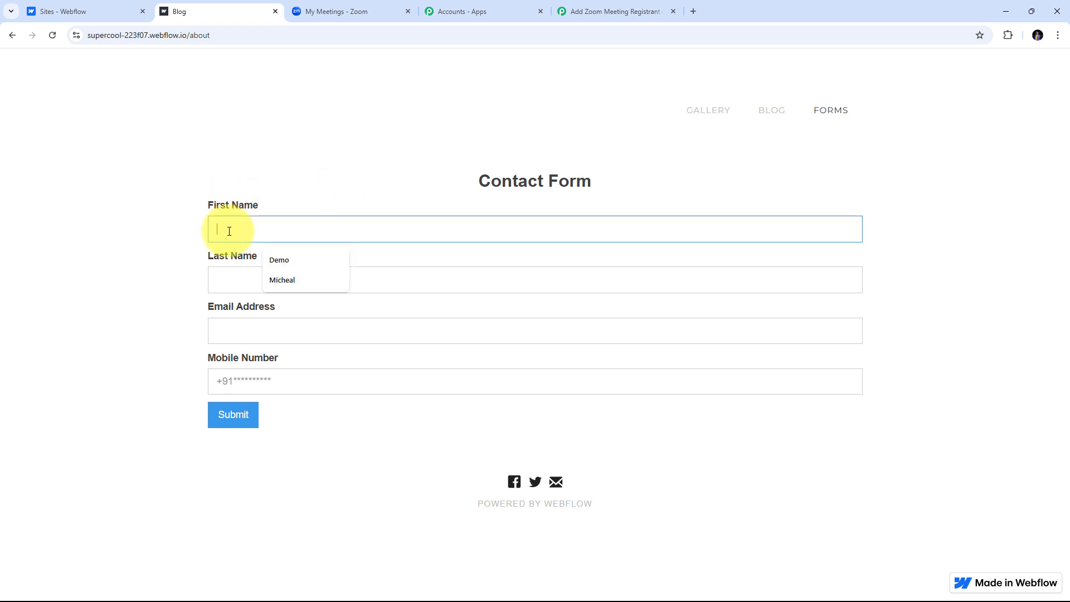
text(John)
key(Tab)
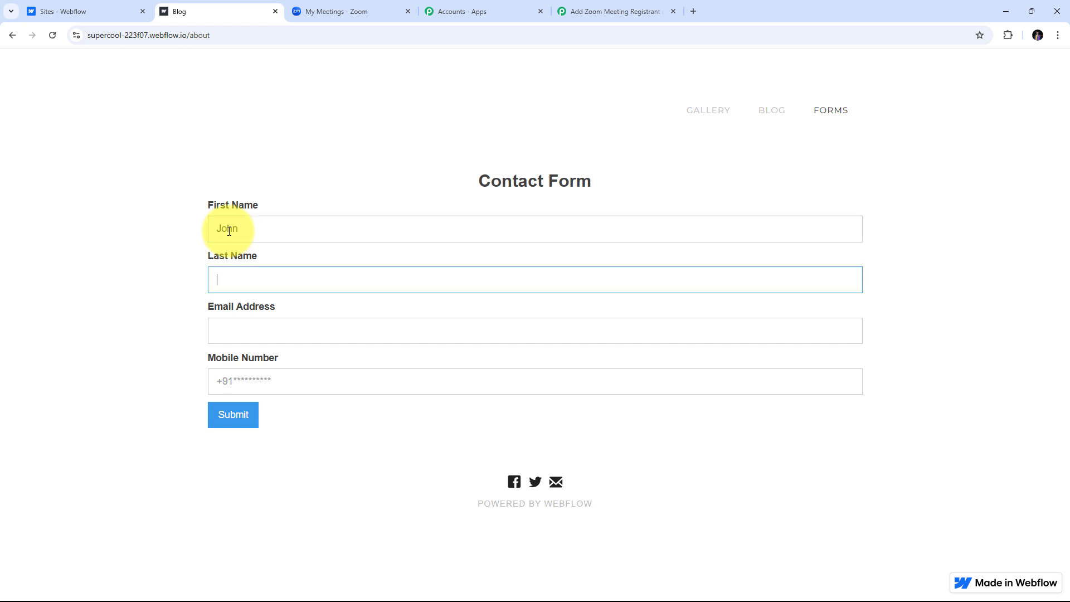
key(Tab)
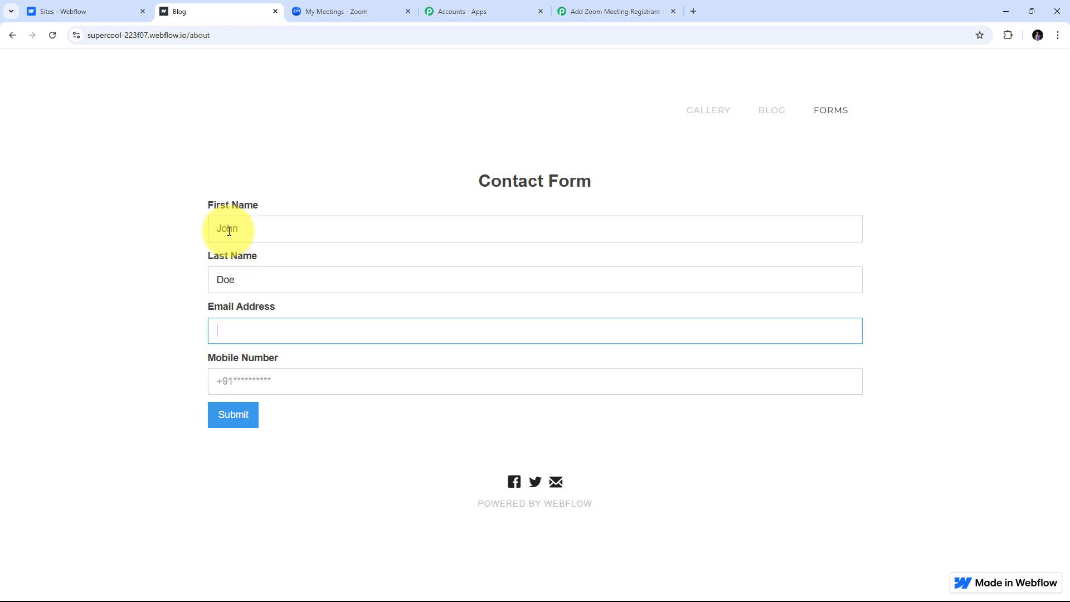
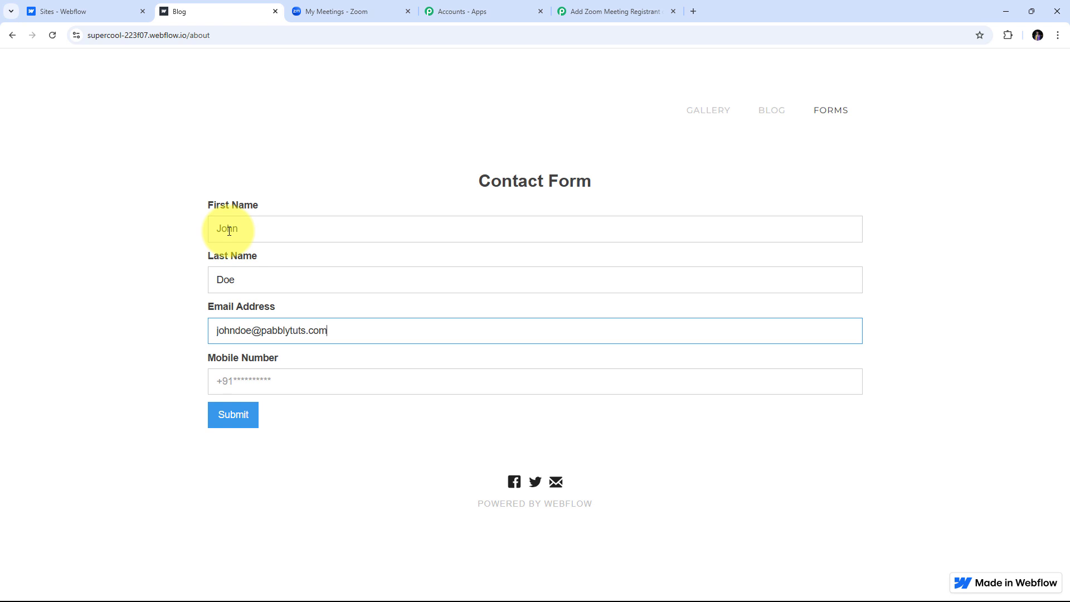
key(Tab)
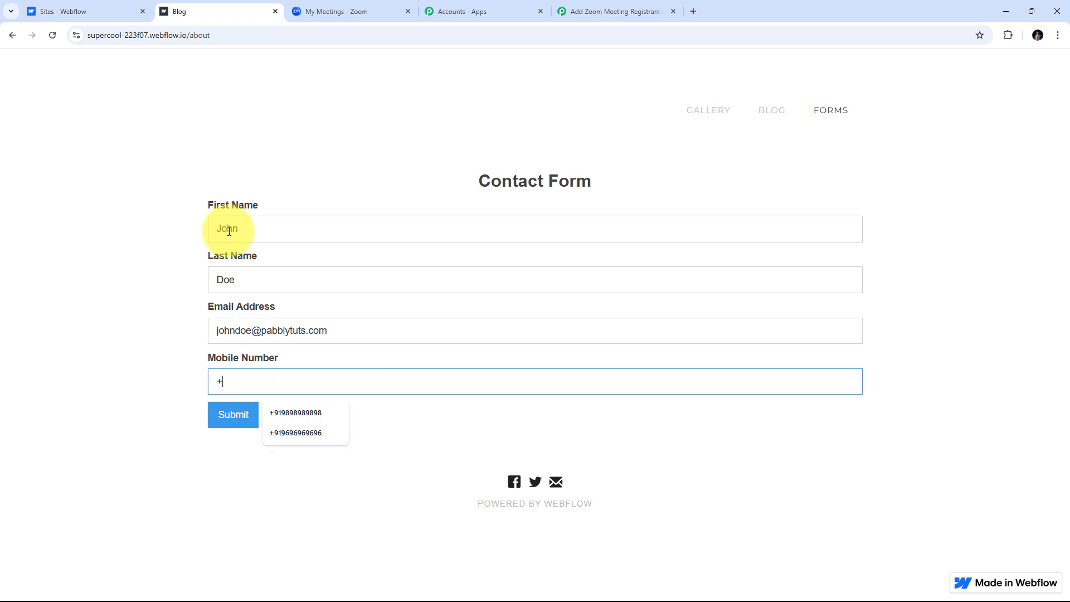
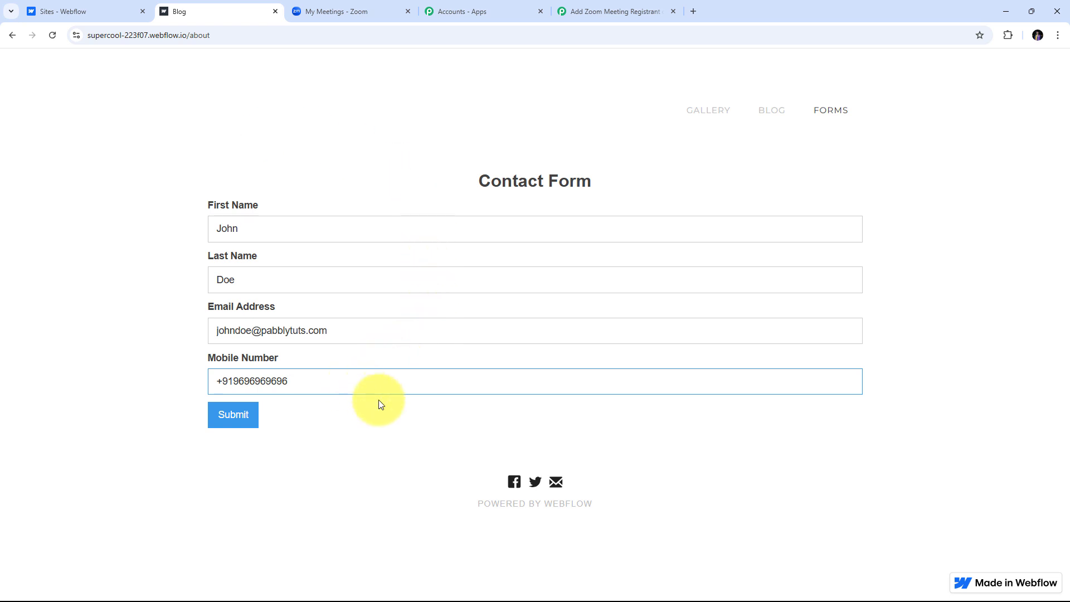
click(244, 430)
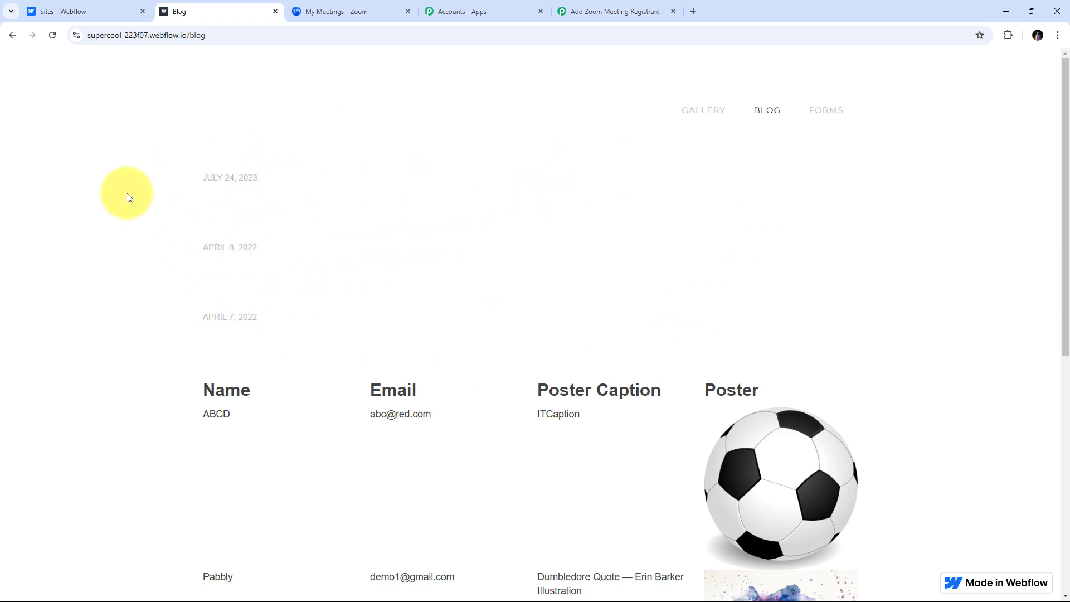
Return to the Pabbly workflow and scroll to the trigger's Response Received data.
click(609, 17)
scroll(1010, 239, down, 3)
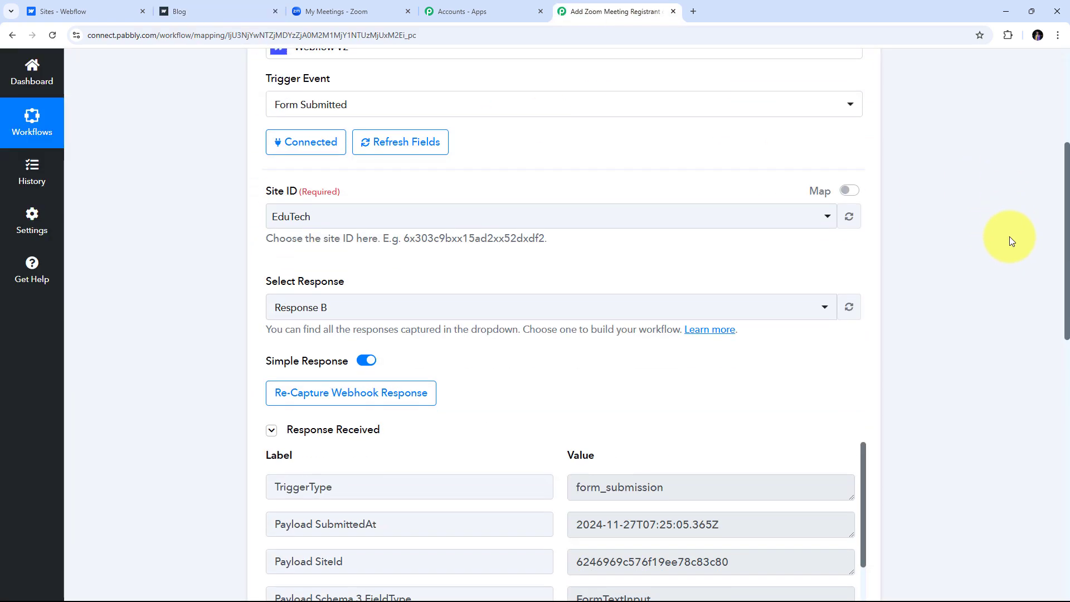
scroll(1010, 239, down, 5)
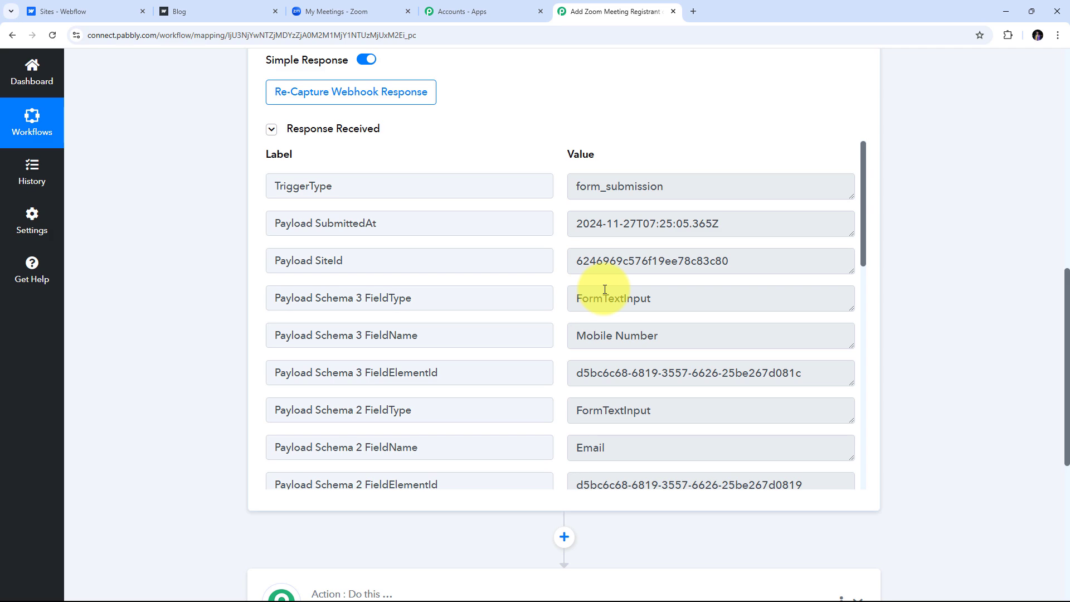
scroll(761, 260, down, 1)
scroll(761, 259, down, 10)
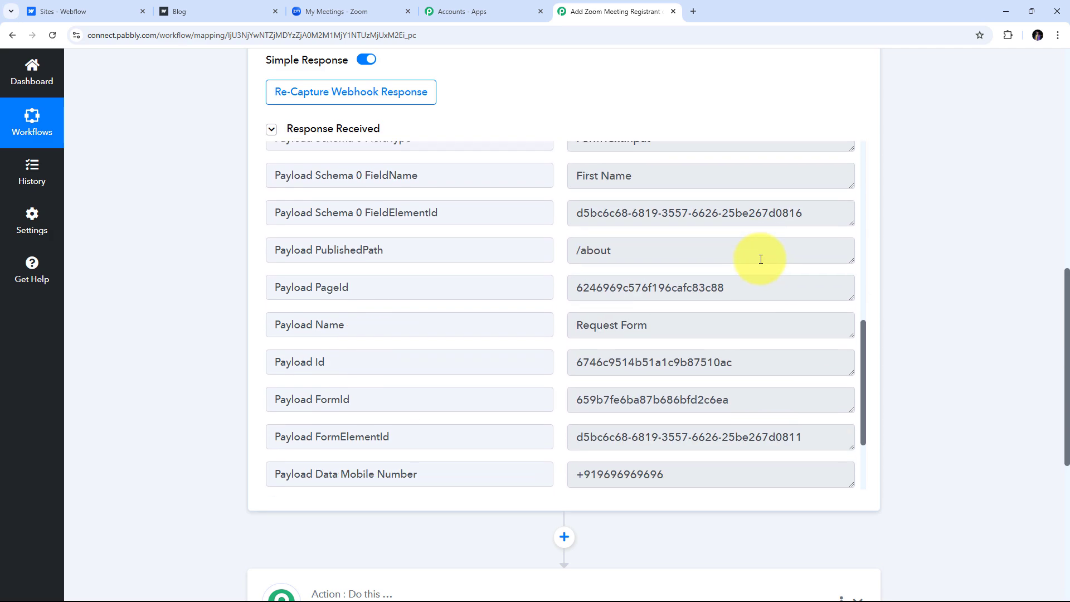
scroll(621, 312, up, 4)
scroll(621, 312, down, 3)
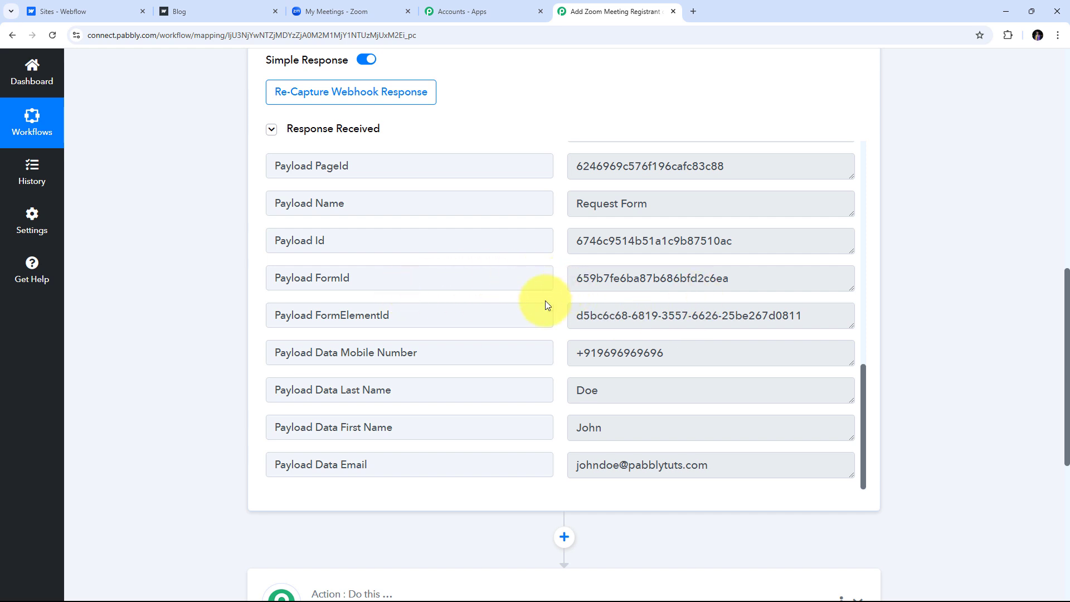
scroll(546, 302, down, 1)
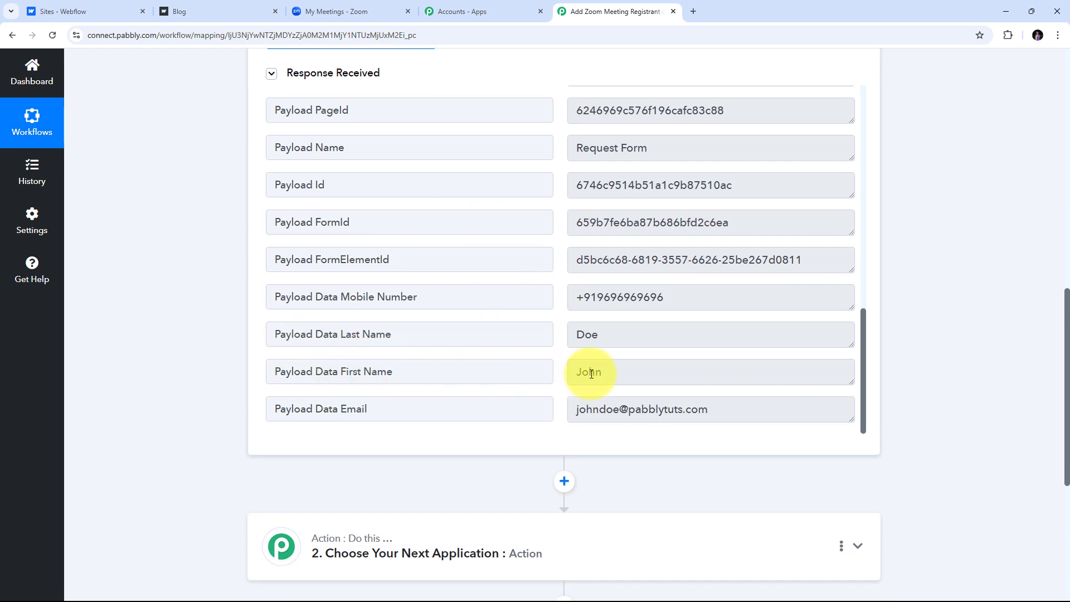
Check the captured First Name, Last Name, Mobile Number and Email payload values.
click(630, 374)
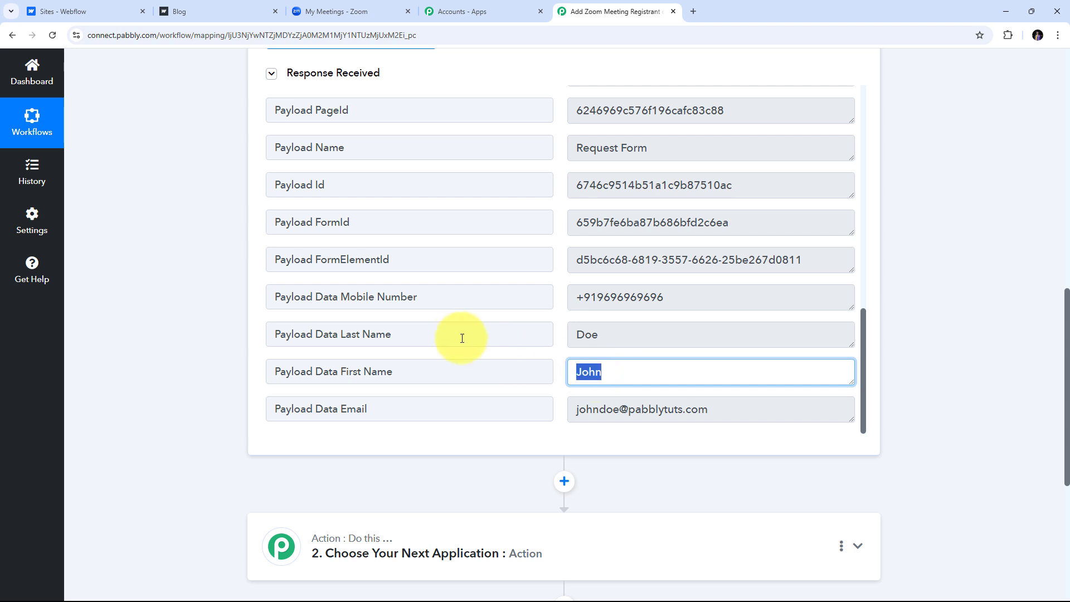
click(627, 329)
click(697, 299)
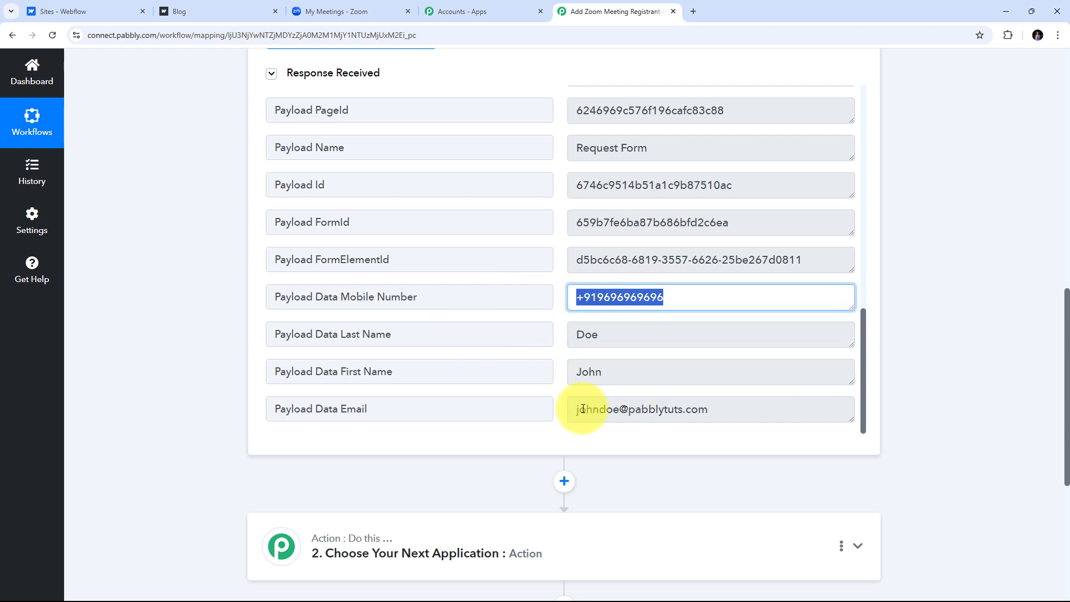
click(747, 408)
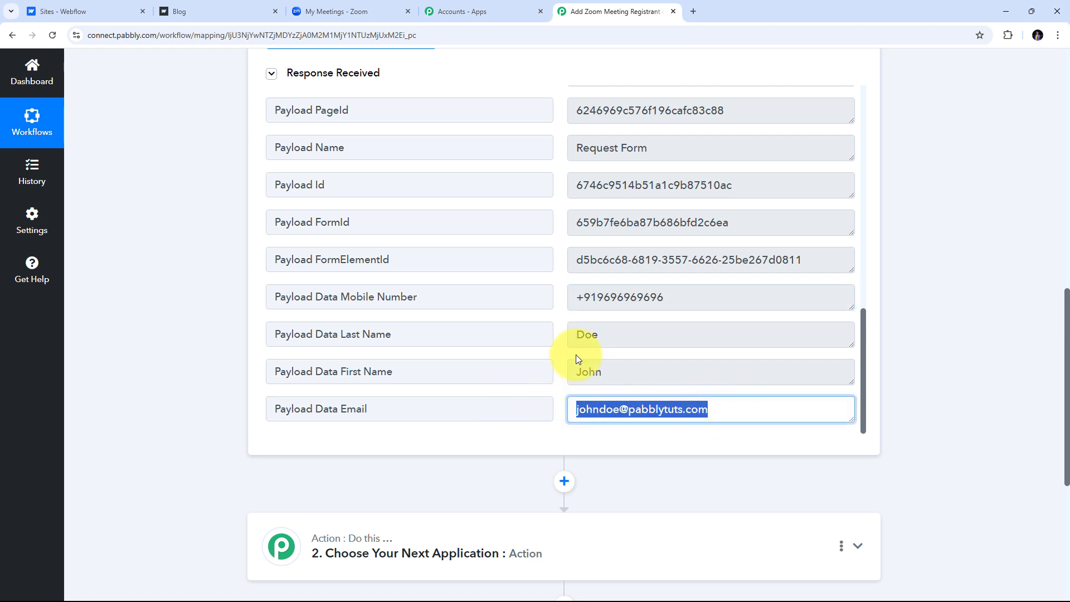
click(555, 339)
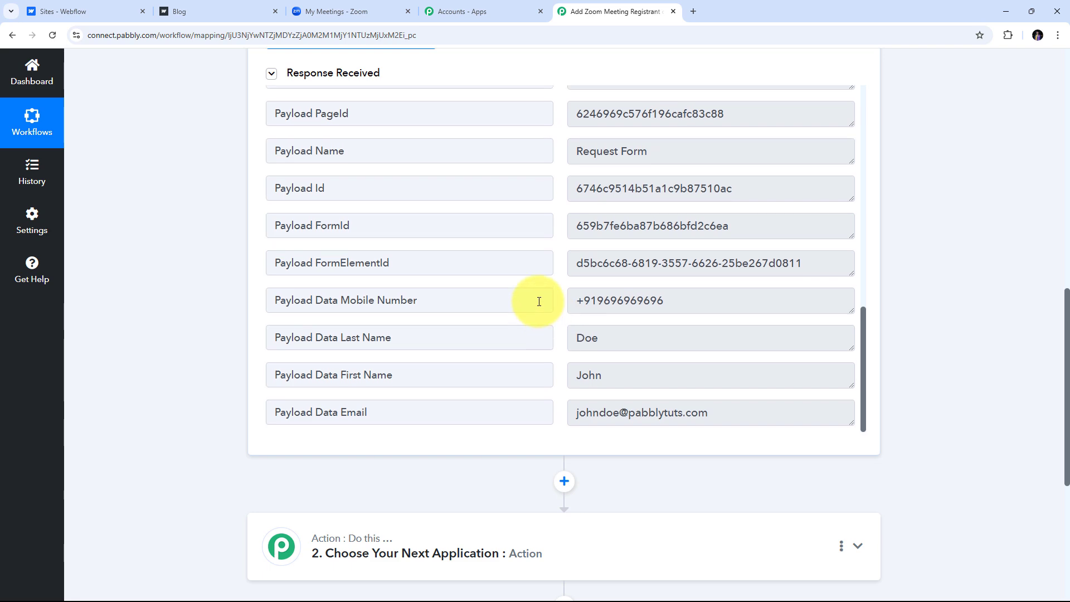
scroll(539, 301, up, 10)
scroll(554, 287, down, 12)
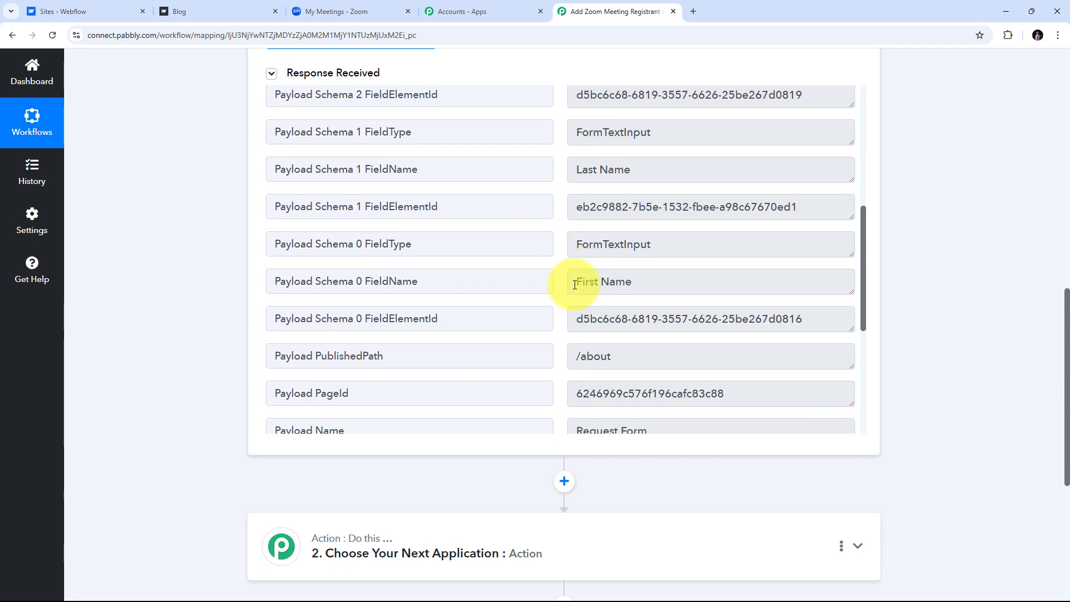
scroll(554, 287, up, 8)
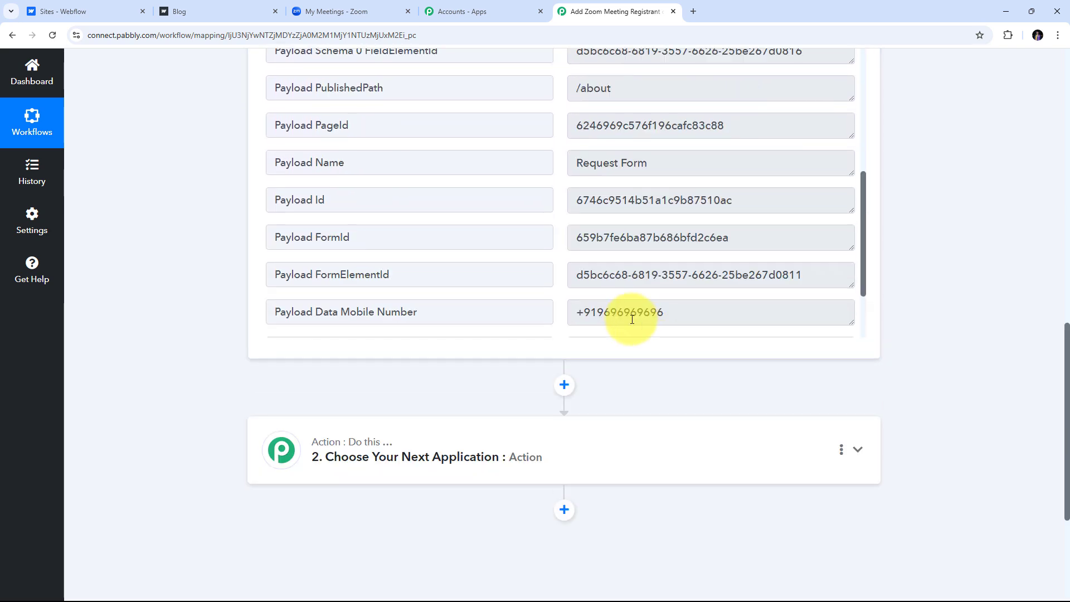
scroll(603, 340, down, 2)
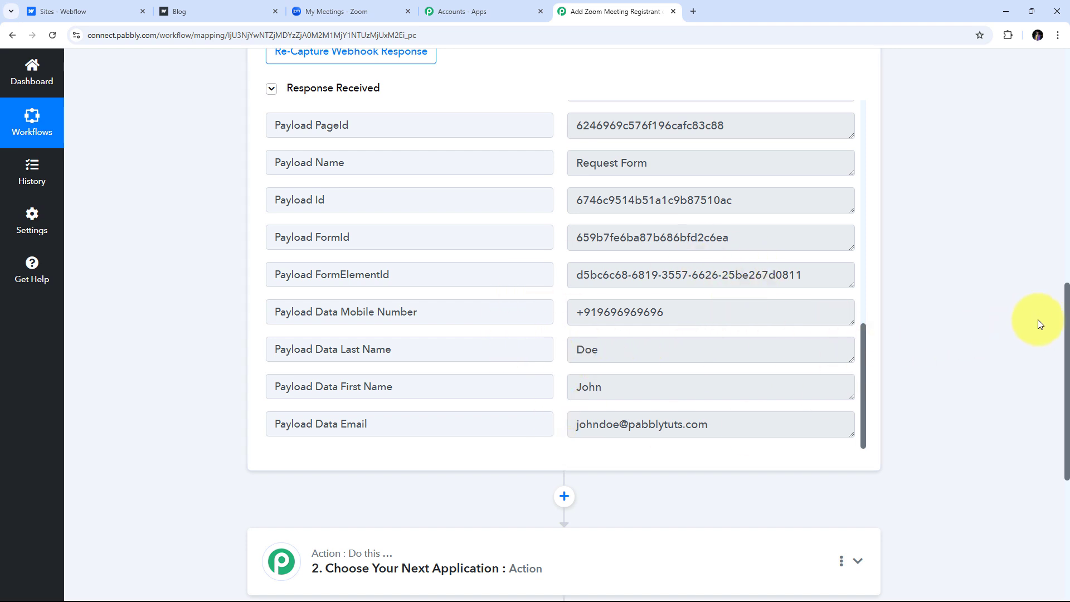
scroll(929, 331, down, 3)
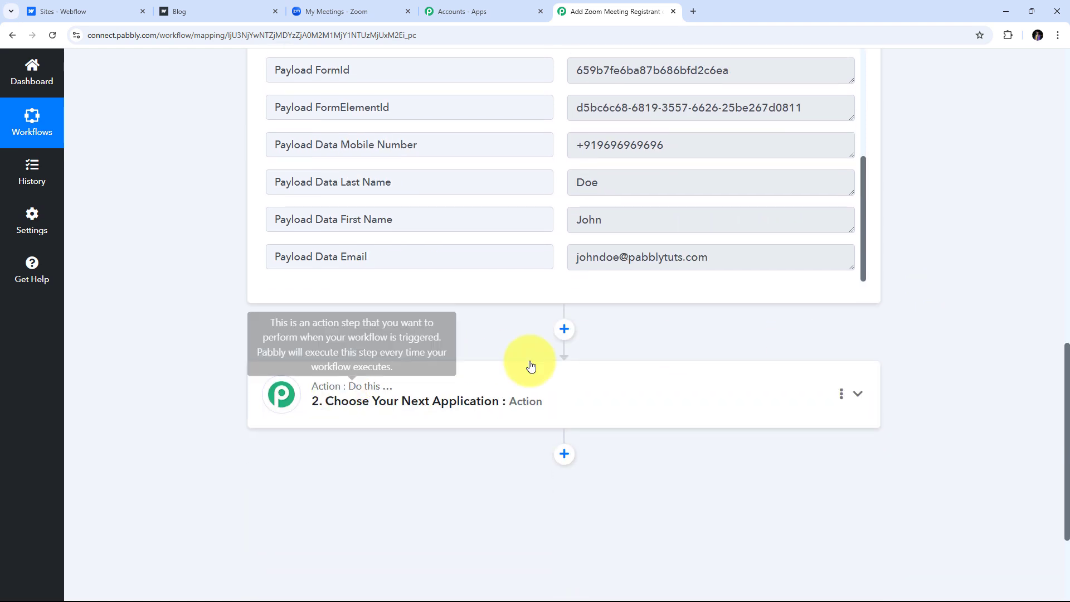
Choose Zoom as the action app with the Add Meeting Registrant event.
click(859, 396)
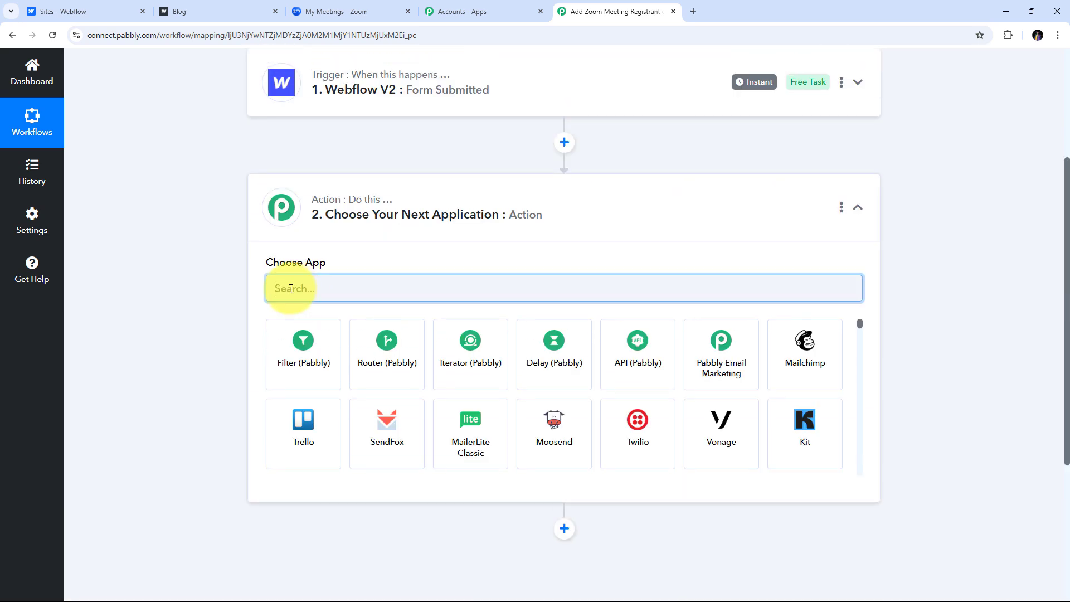
text(Z)
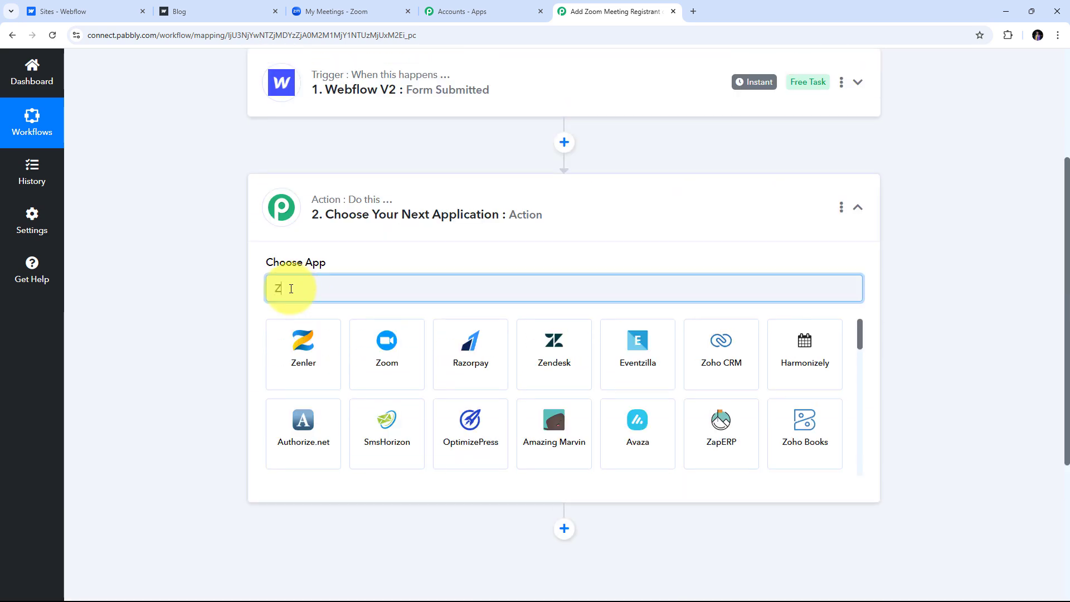
text(oom)
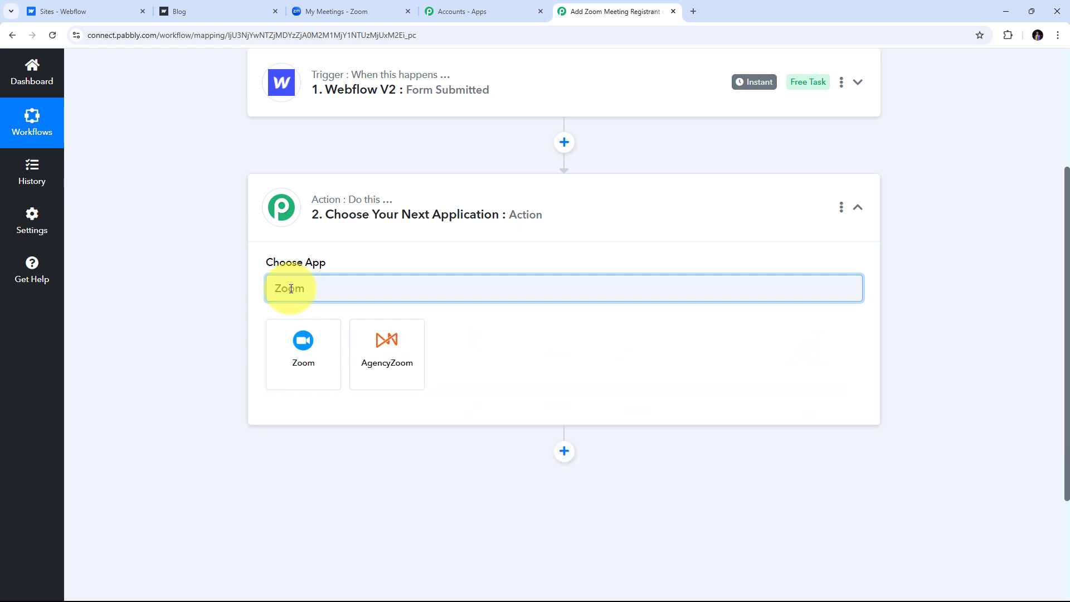
click(308, 353)
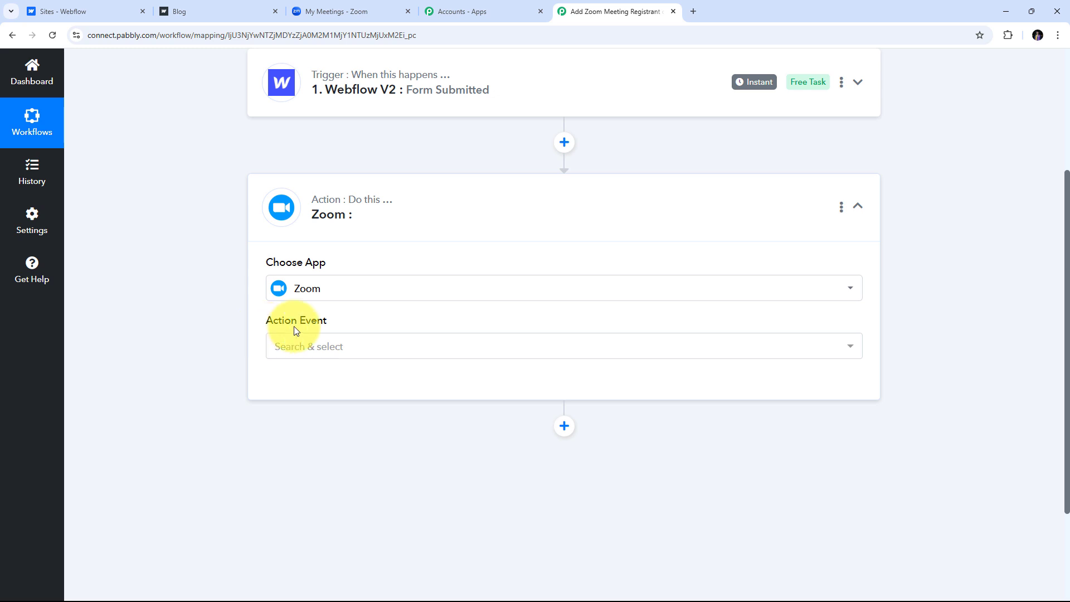
click(508, 346)
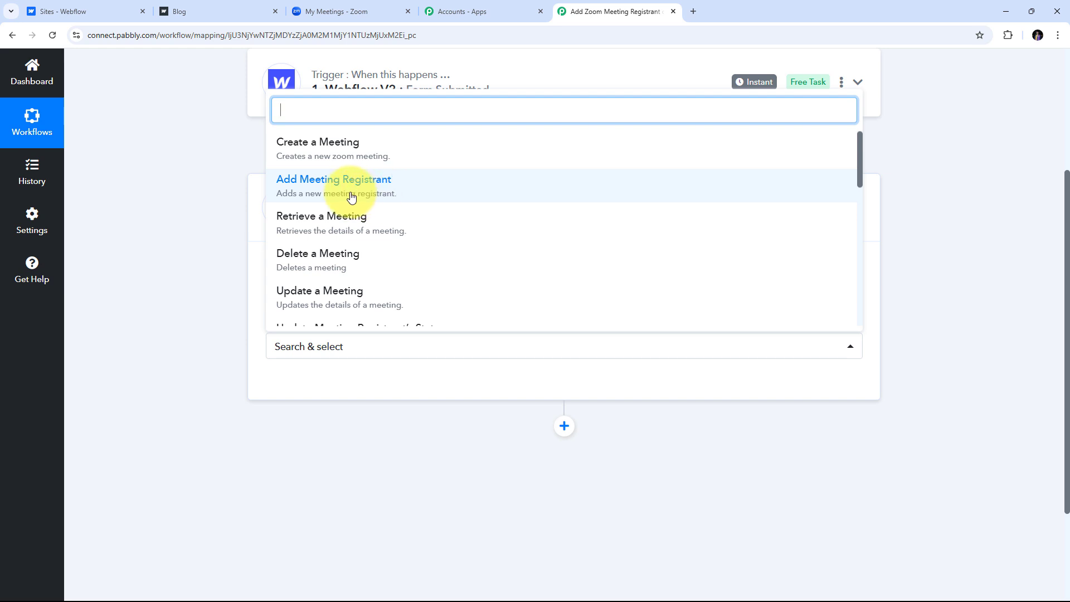
click(332, 196)
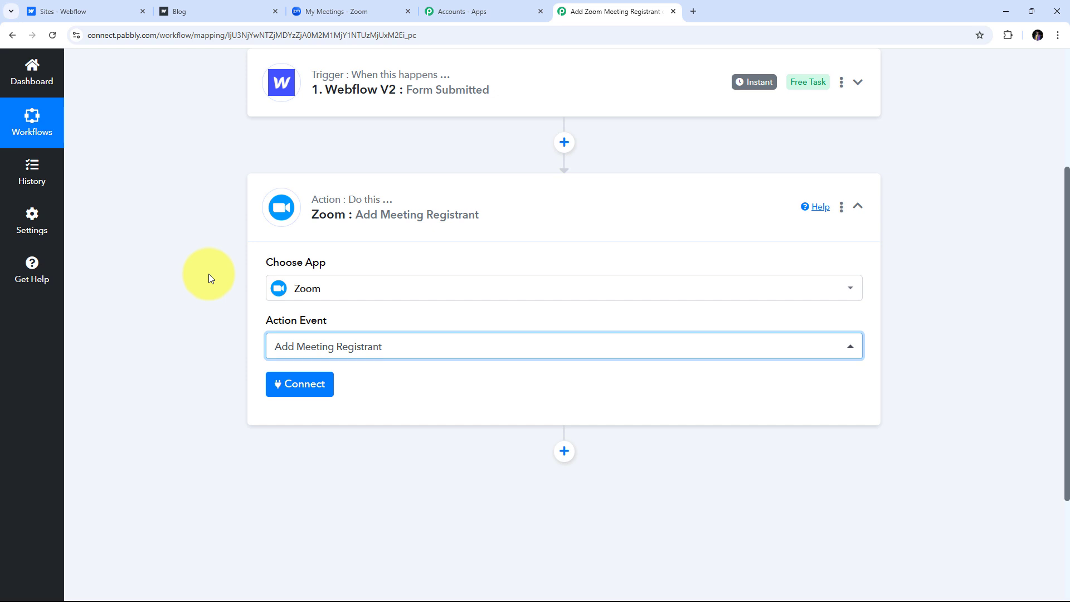
Authorize a new Zoom account connection for the action and acknowledge the success message.
click(297, 386)
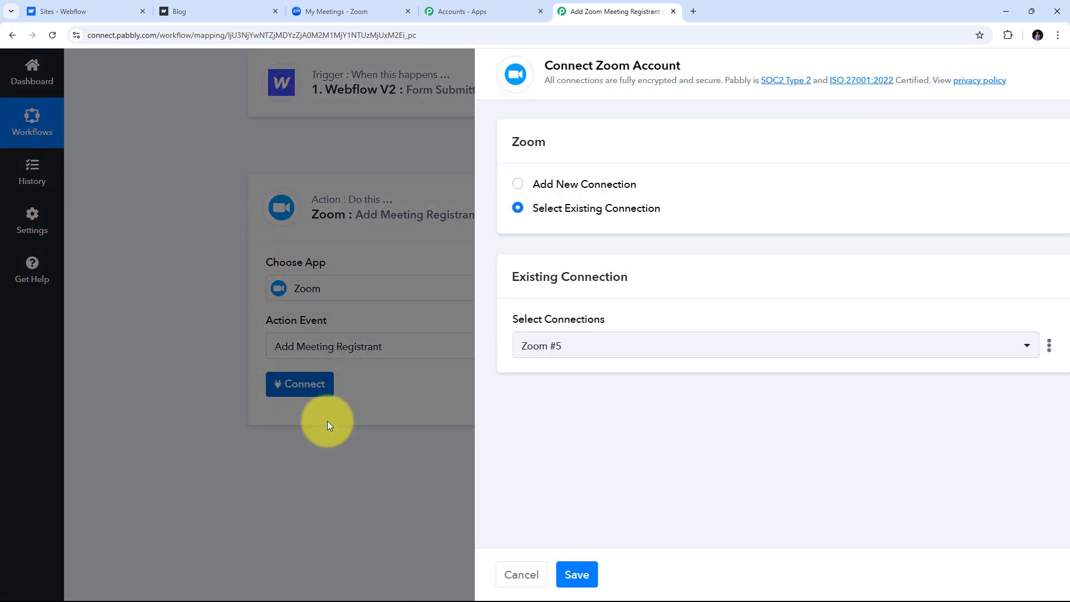
click(532, 186)
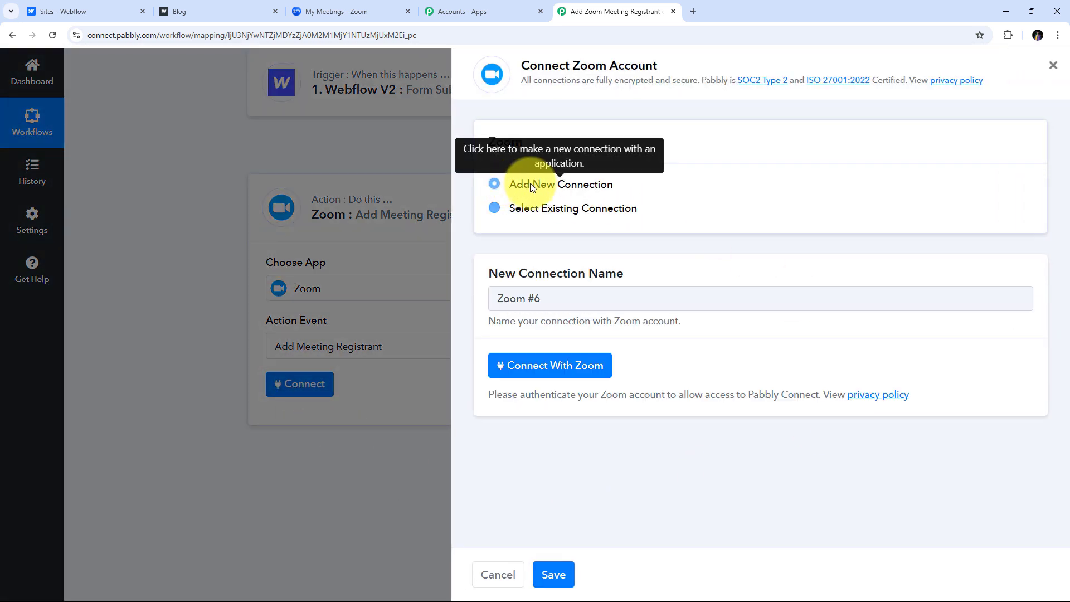
click(552, 369)
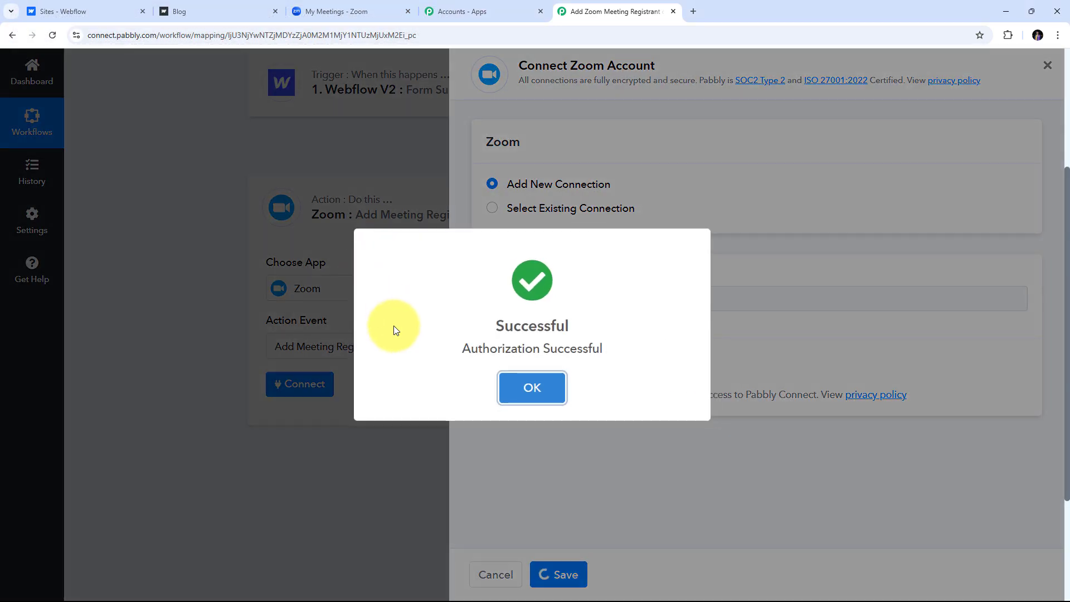
click(530, 385)
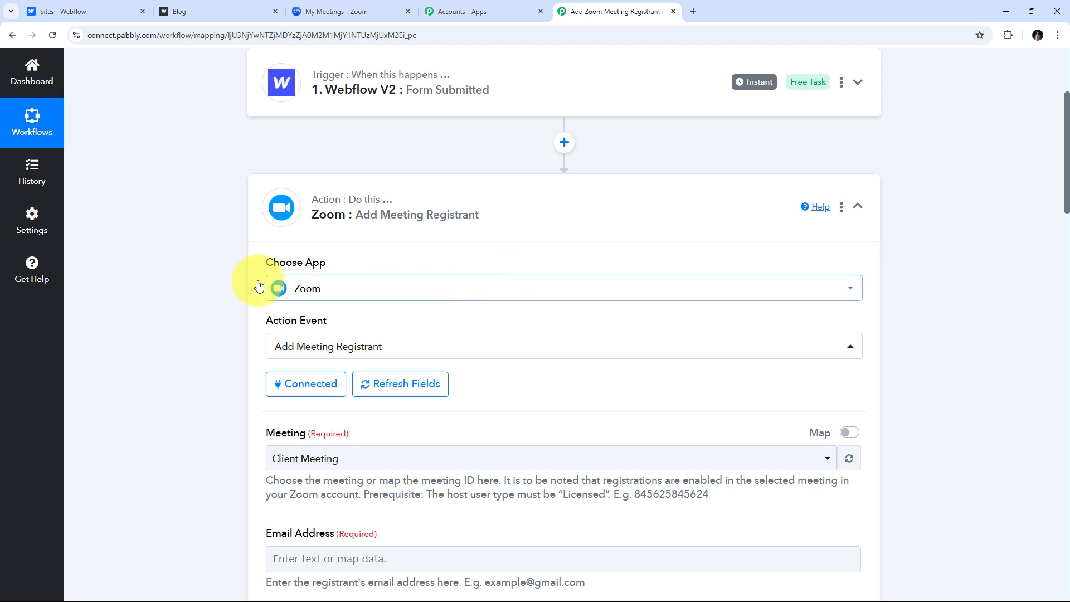
click(323, 11)
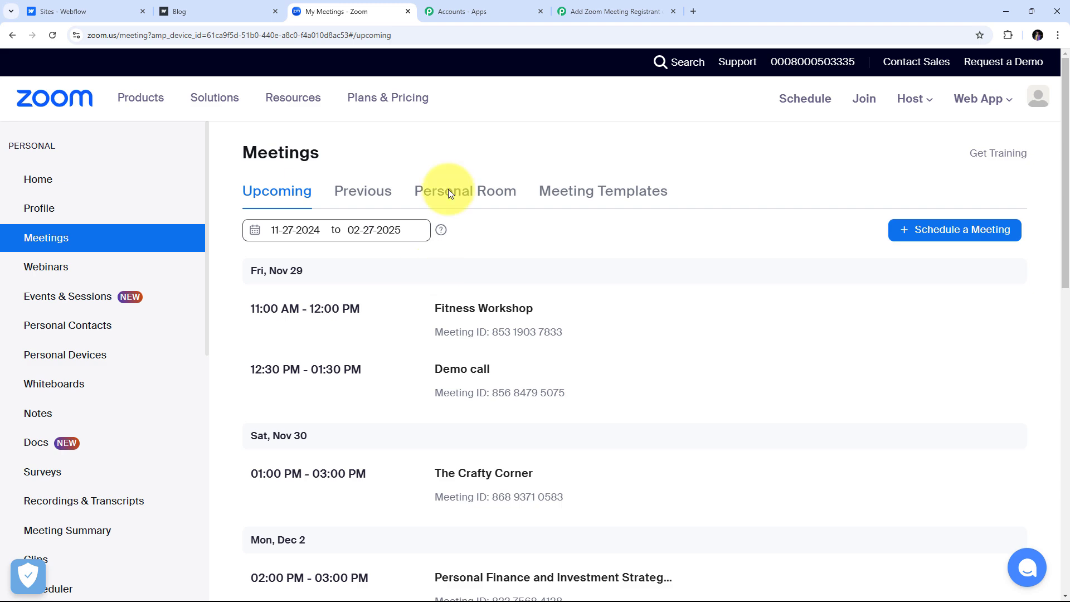
click(577, 10)
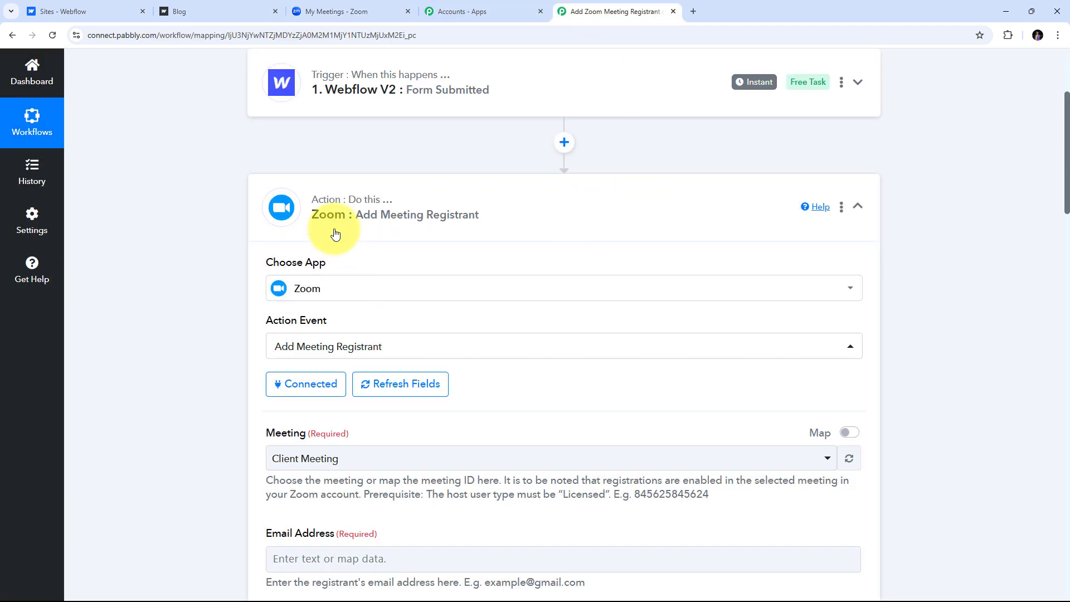
scroll(487, 232, down, 4)
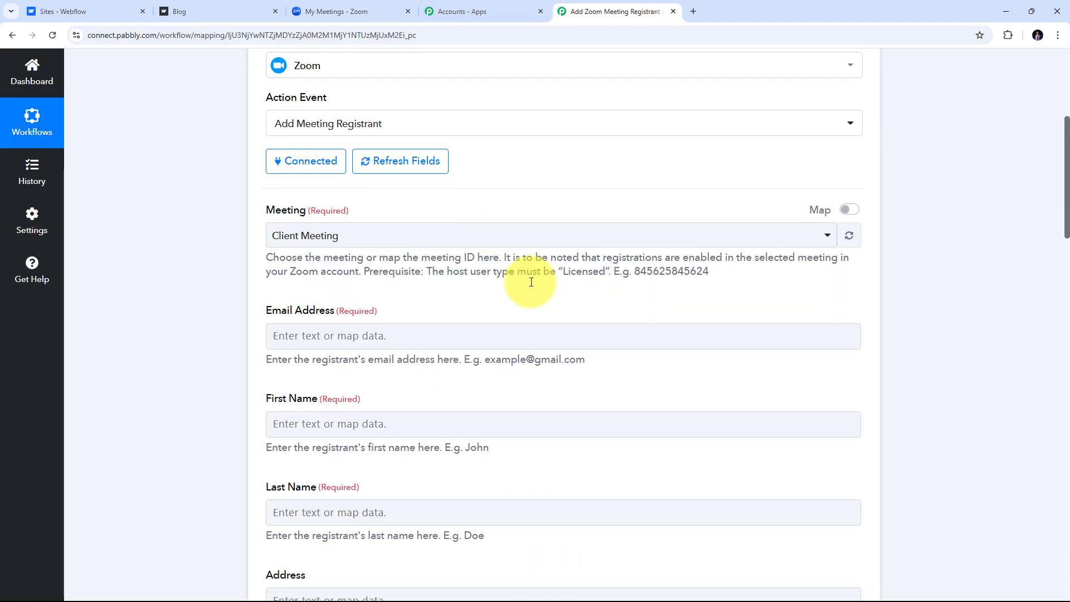
scroll(471, 281, up, 1)
scroll(472, 282, down, 1)
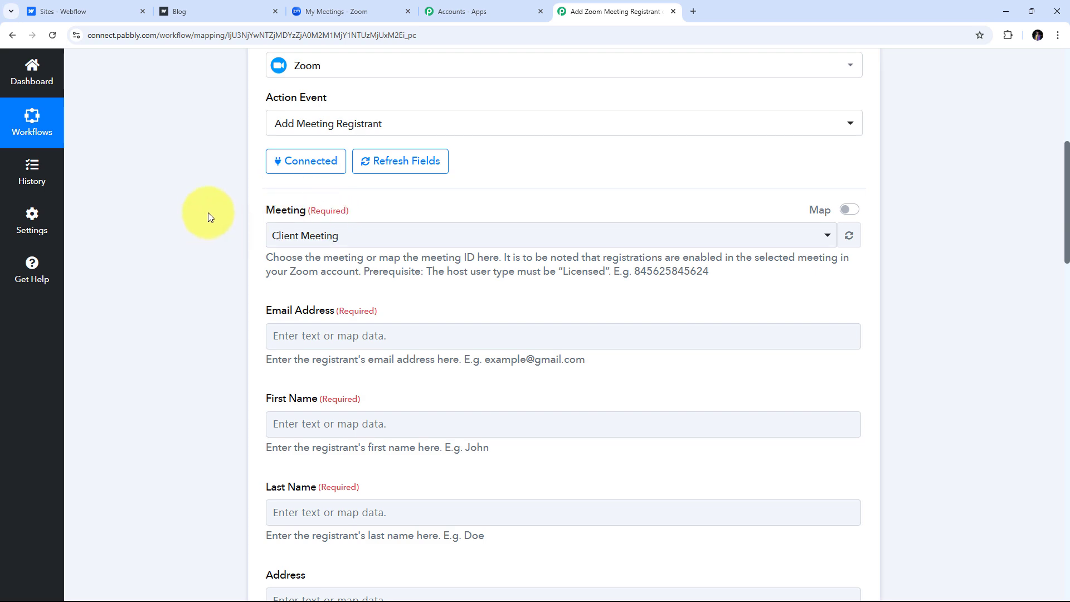
click(337, 11)
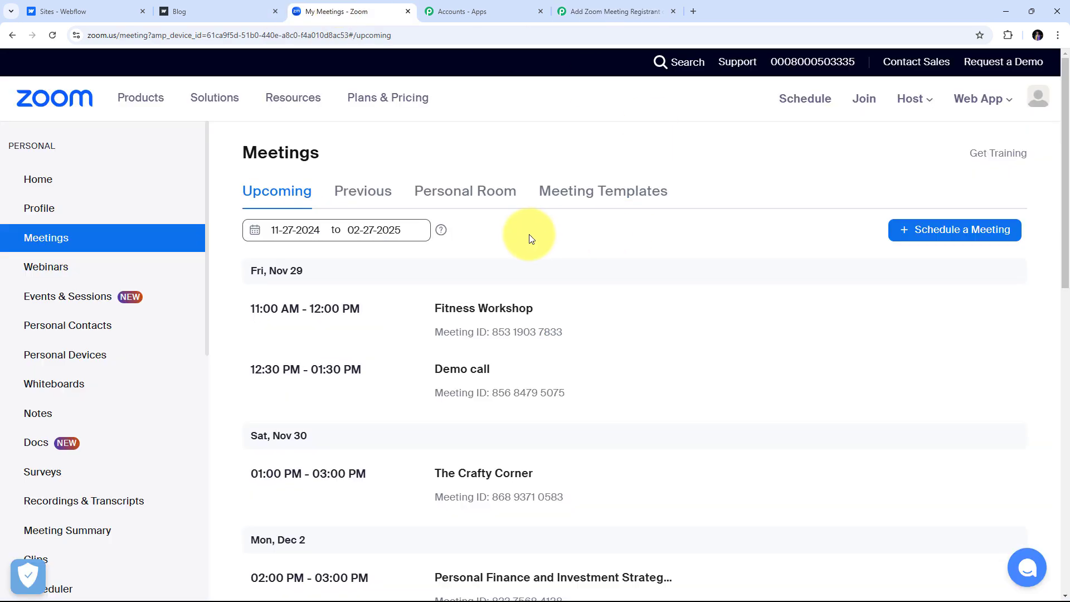
scroll(613, 234, down, 9)
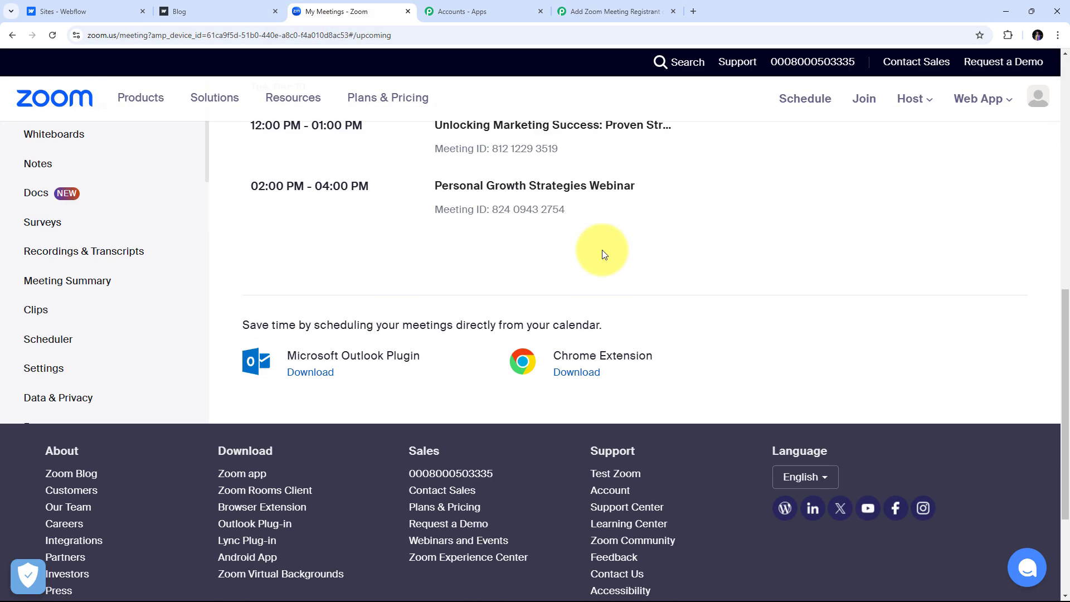
scroll(602, 249, up, 10)
scroll(524, 295, down, 1)
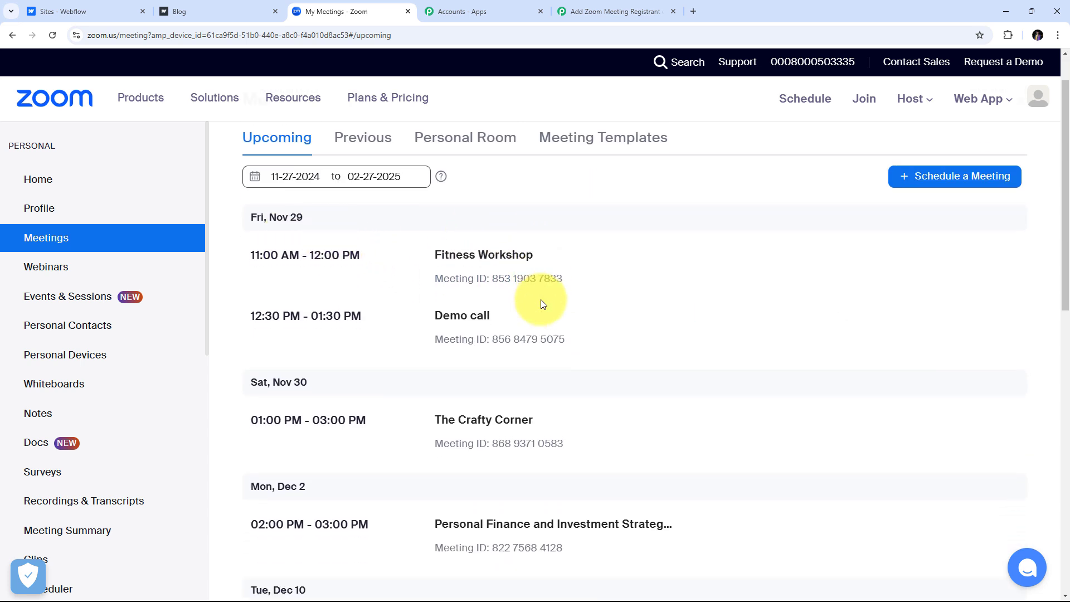
scroll(541, 301, down, 3)
scroll(395, 299, up, 4)
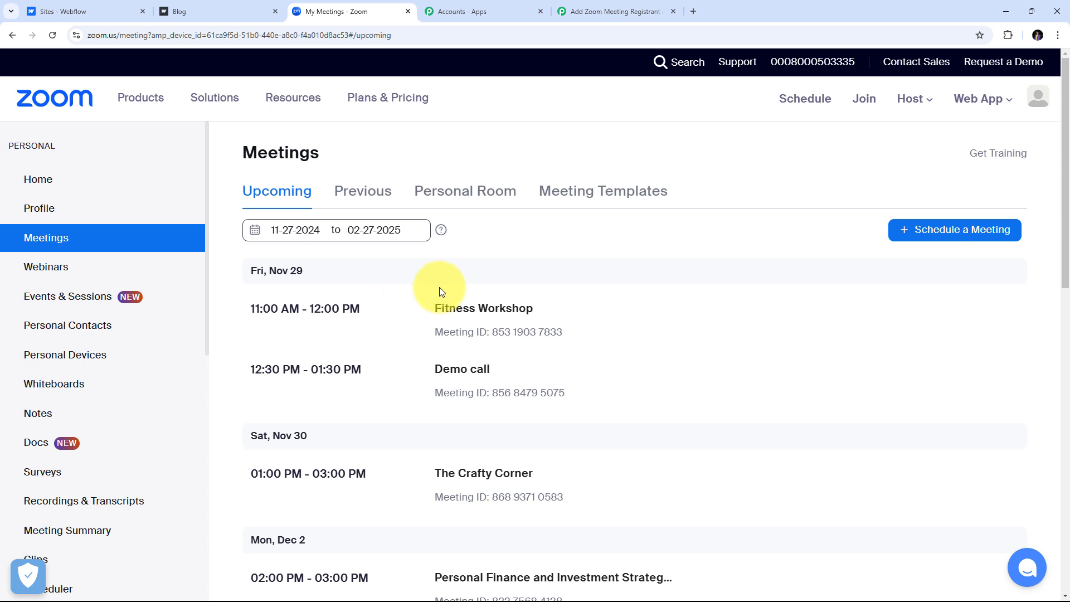
scroll(439, 286, down, 1)
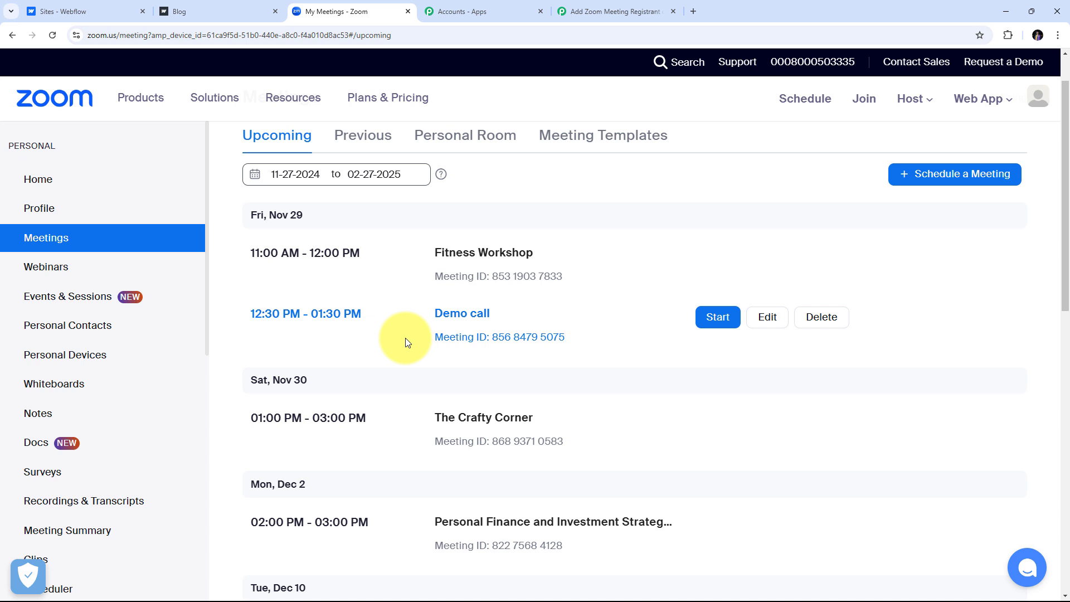
Pick Demo call from the Zoom action's Meeting dropdown.
click(605, 13)
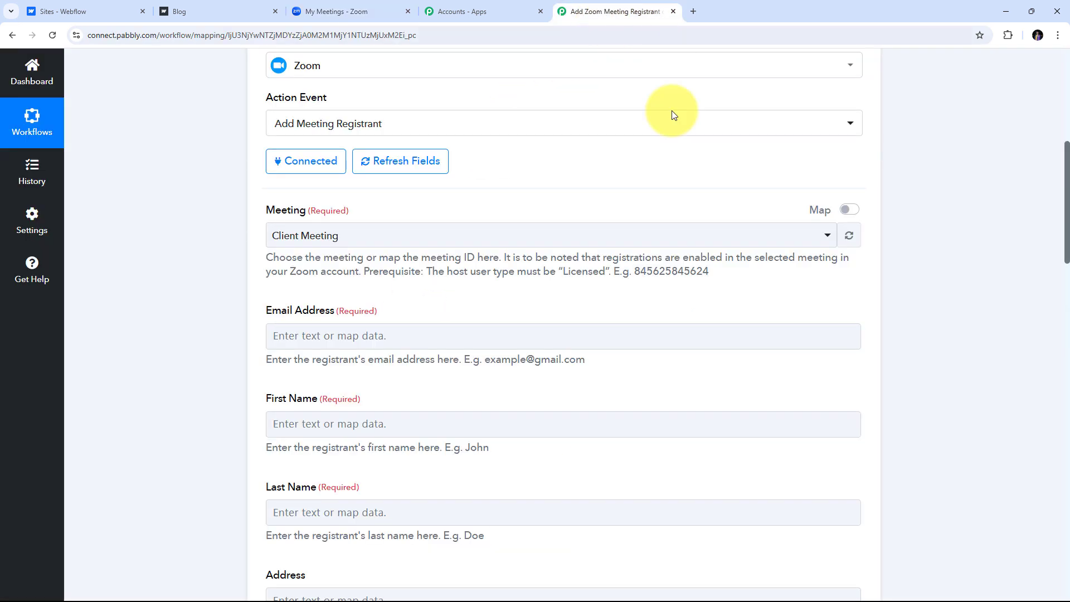
scroll(382, 180, down, 1)
scroll(270, 265, up, 2)
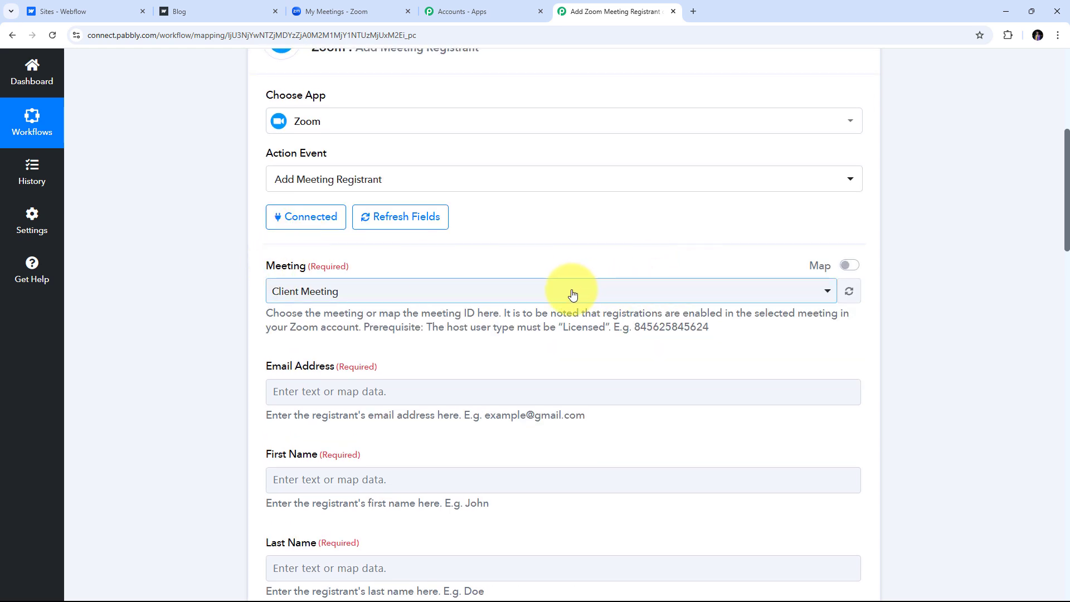
click(544, 294)
scroll(390, 387, down, 3)
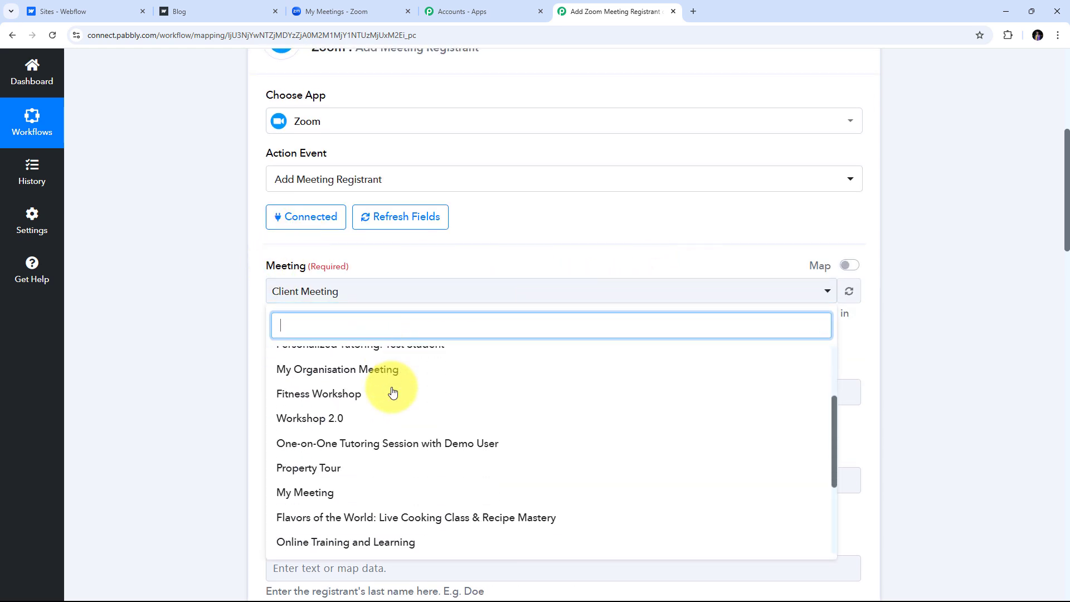
scroll(392, 392, down, 3)
scroll(392, 392, up, 5)
scroll(393, 392, down, 2)
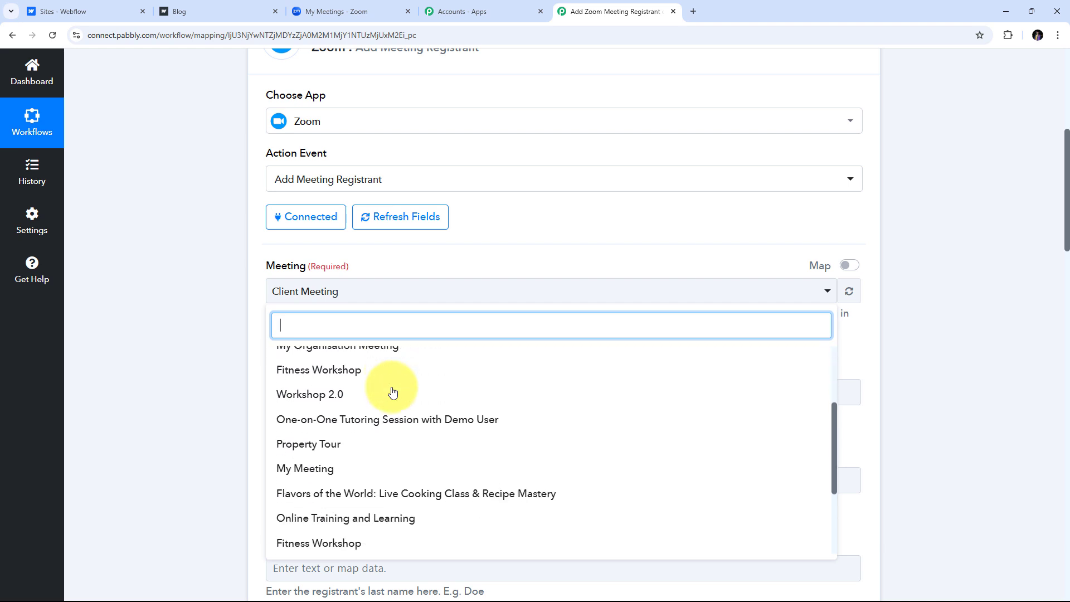
scroll(392, 392, down, 2)
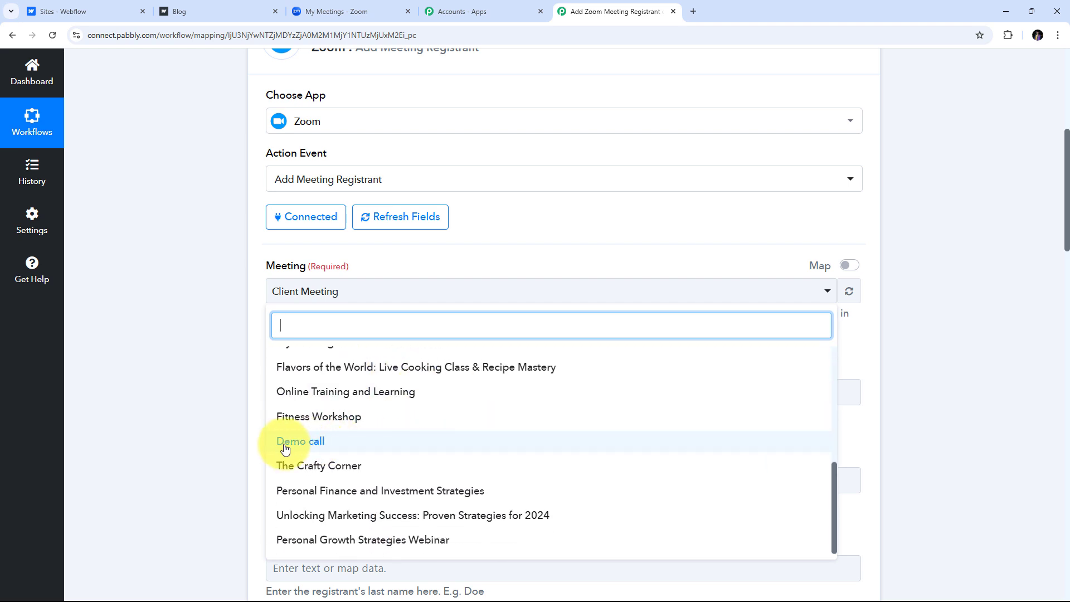
click(331, 447)
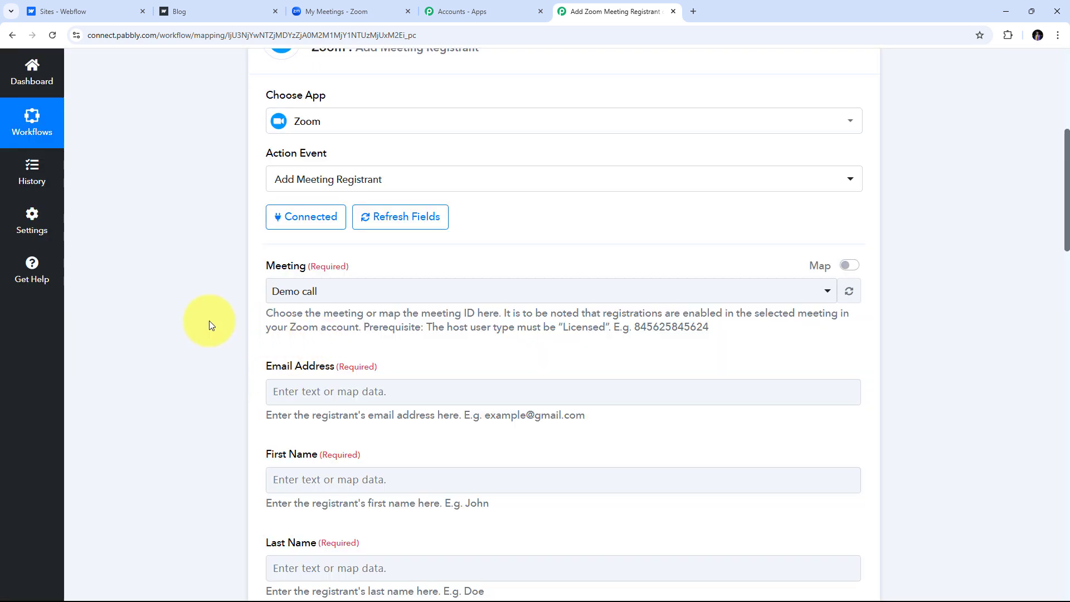
Review the registrant fields and place the cursor in the Email Address field.
scroll(532, 270, down, 5)
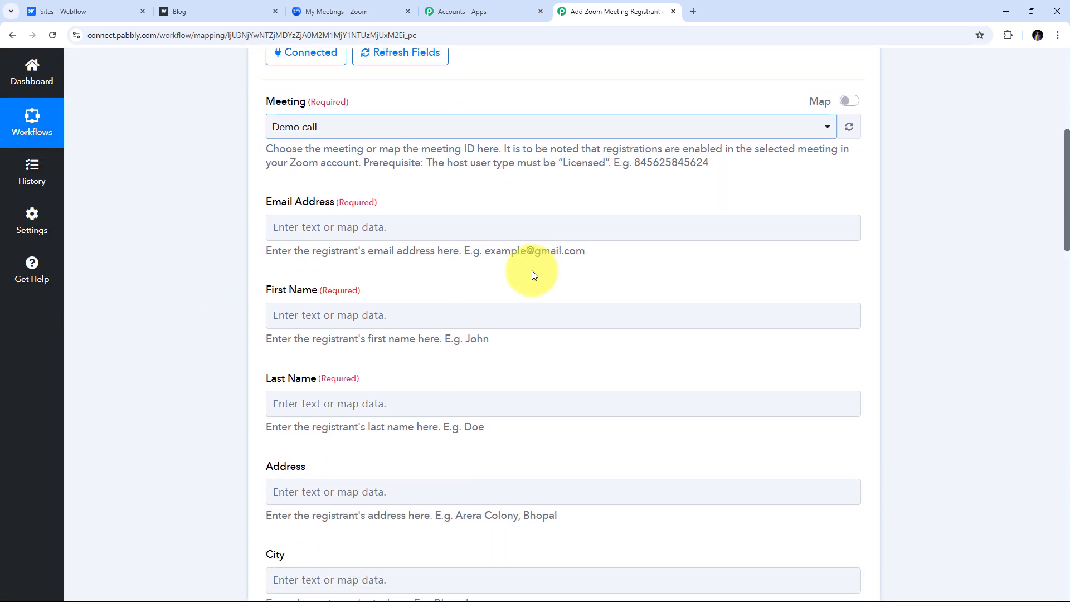
scroll(532, 270, down, 4)
scroll(532, 269, up, 3)
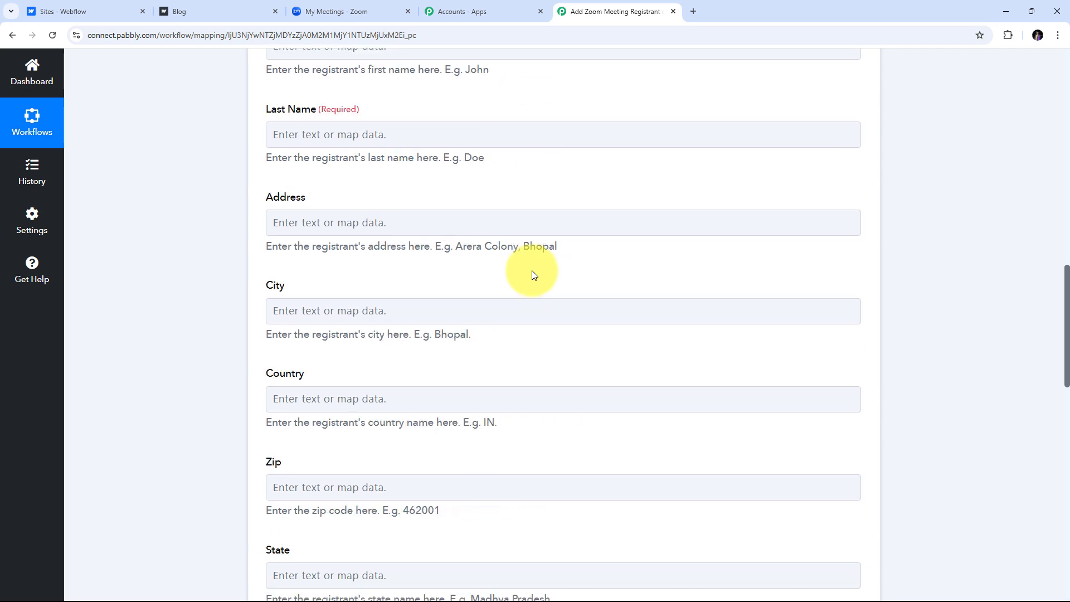
scroll(532, 270, up, 5)
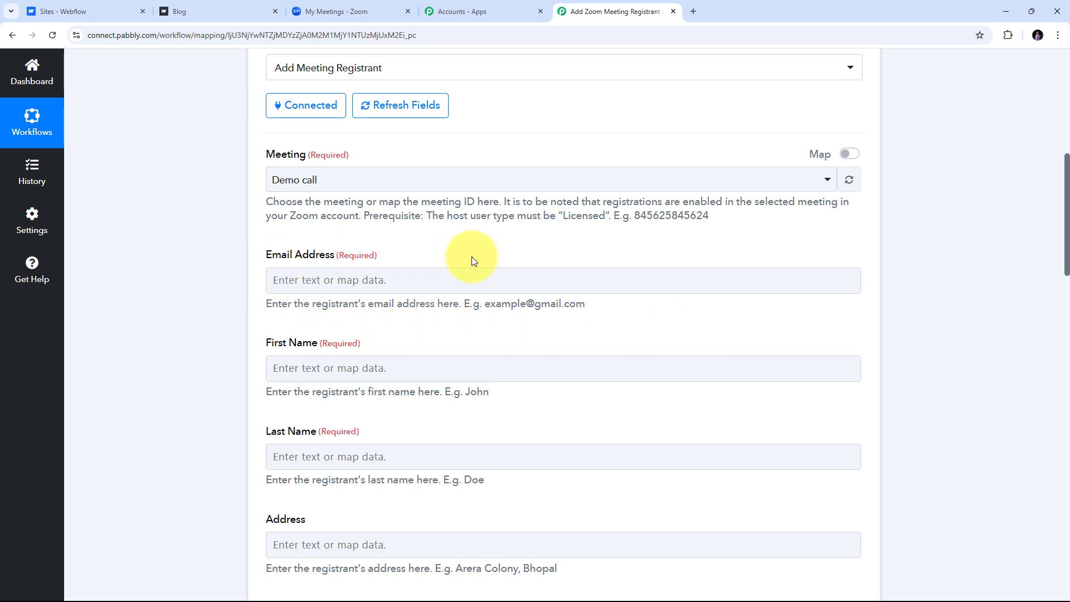
scroll(471, 256, down, 5)
scroll(456, 309, up, 2)
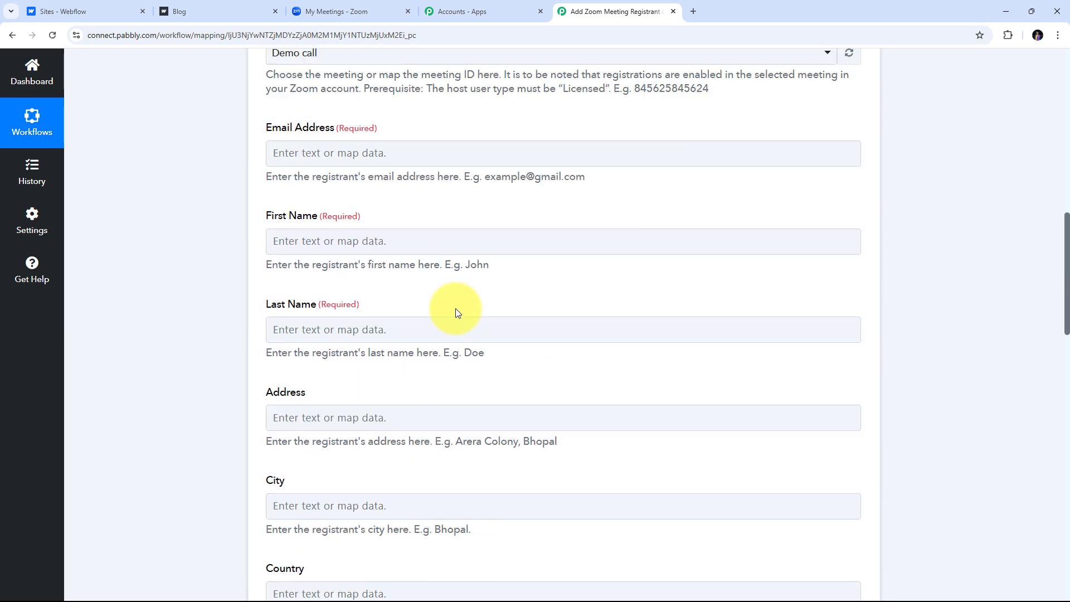
scroll(456, 309, up, 3)
click(435, 344)
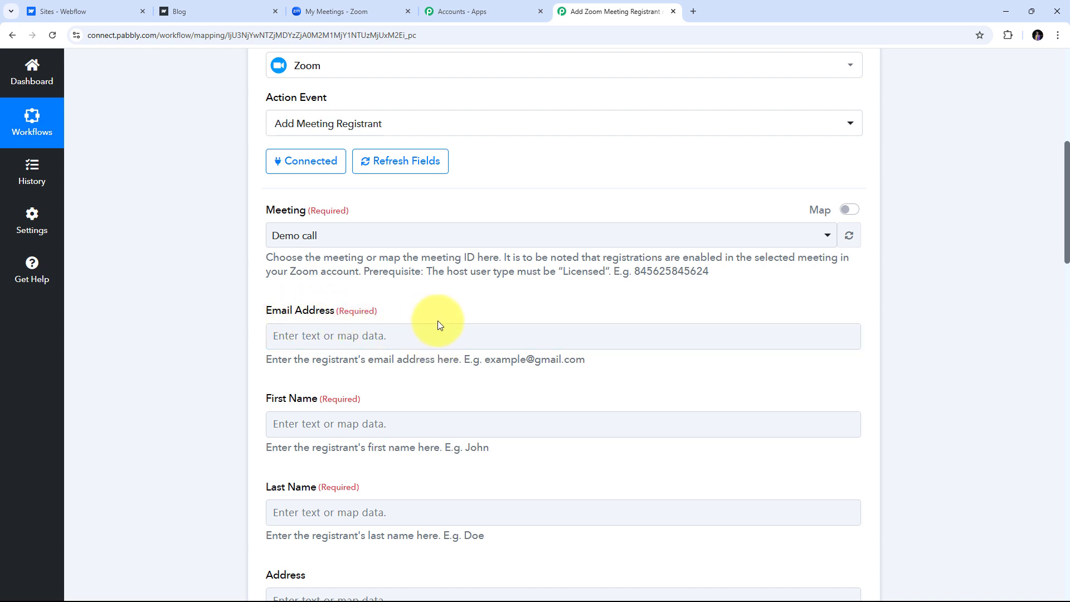
Map the Webflow form's Email payload into the Email Address field.
click(346, 335)
scroll(336, 324, down, 2)
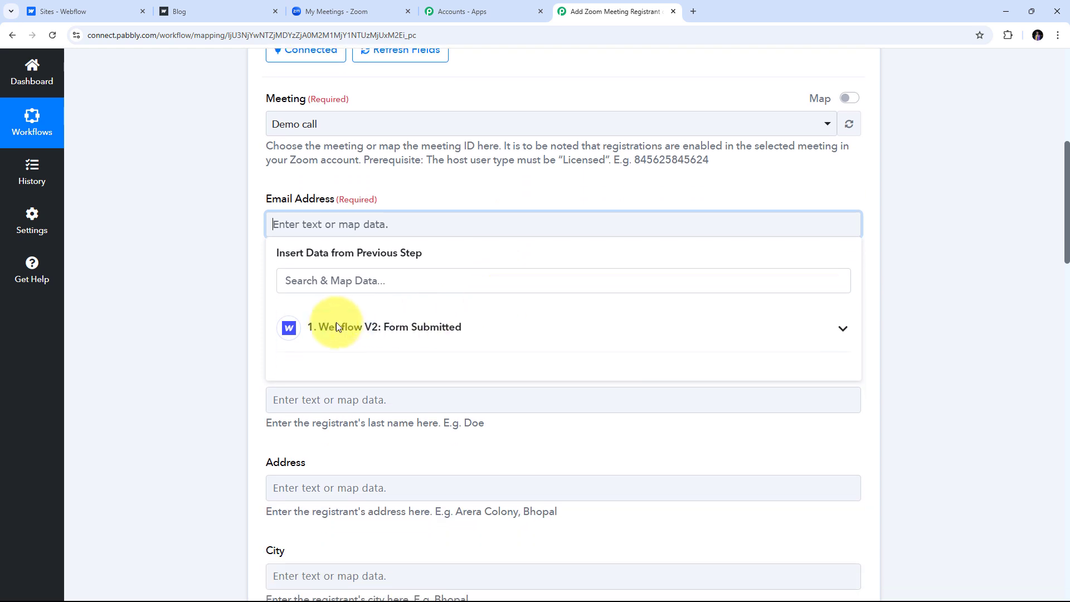
click(446, 335)
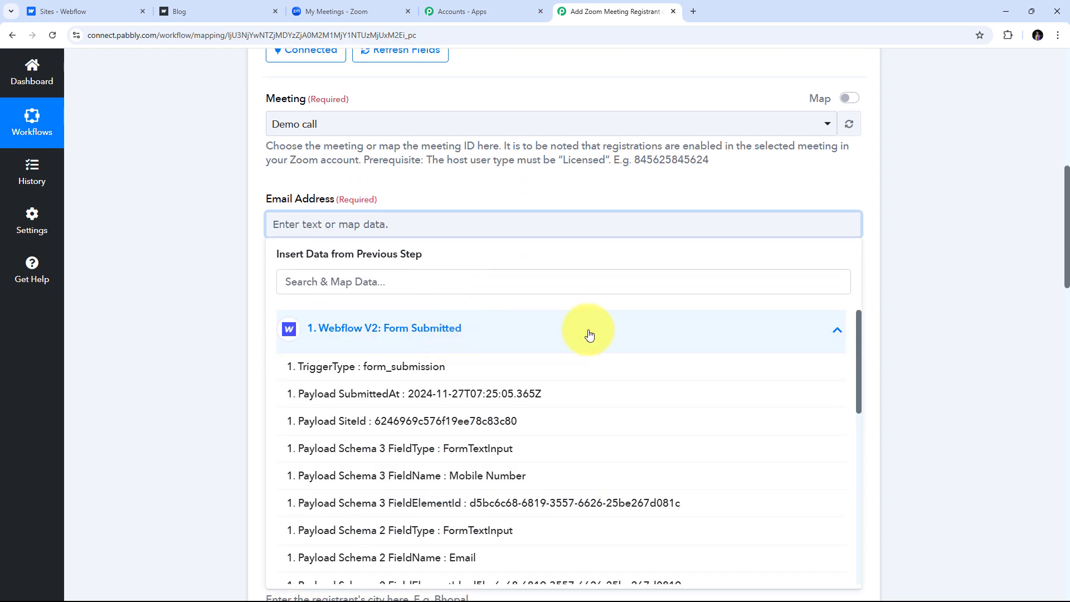
scroll(580, 335, down, 10)
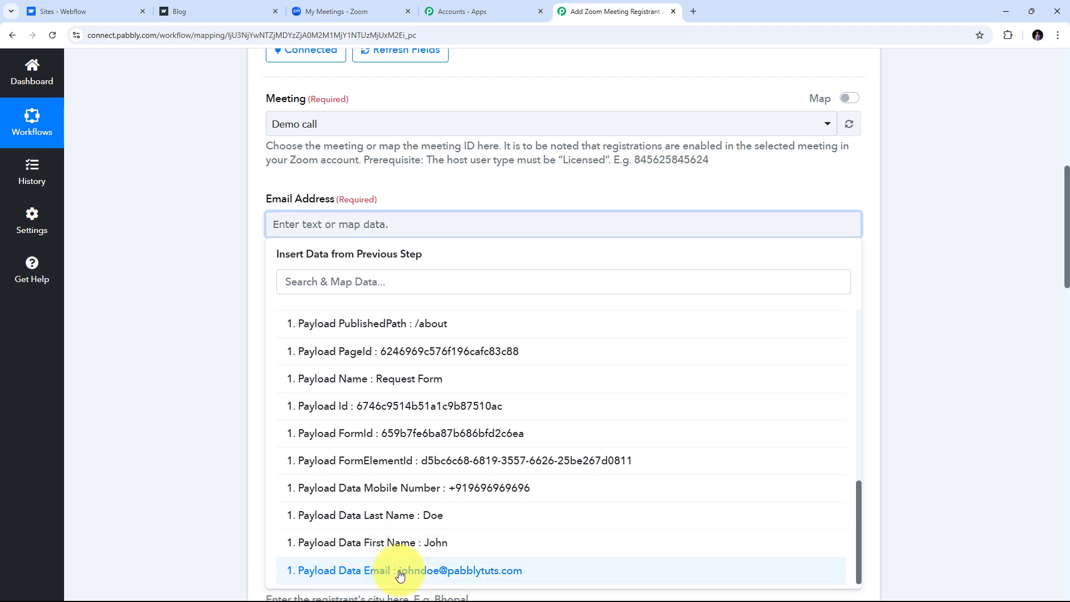
click(419, 571)
click(124, 234)
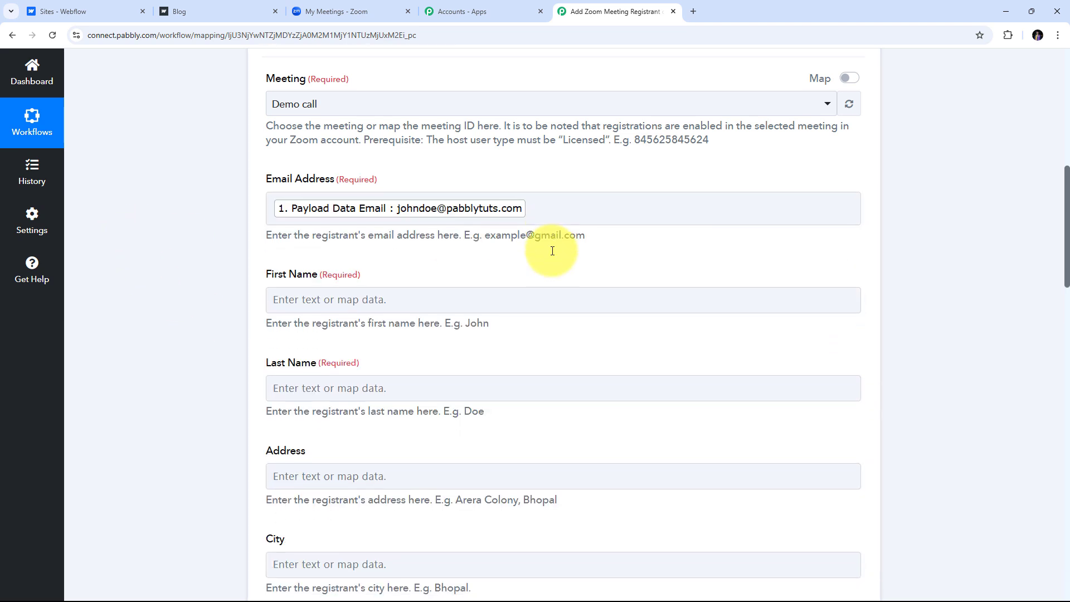
Map the payload's first name and last name into First Name and Last Name.
scroll(552, 249, down, 1)
click(313, 270)
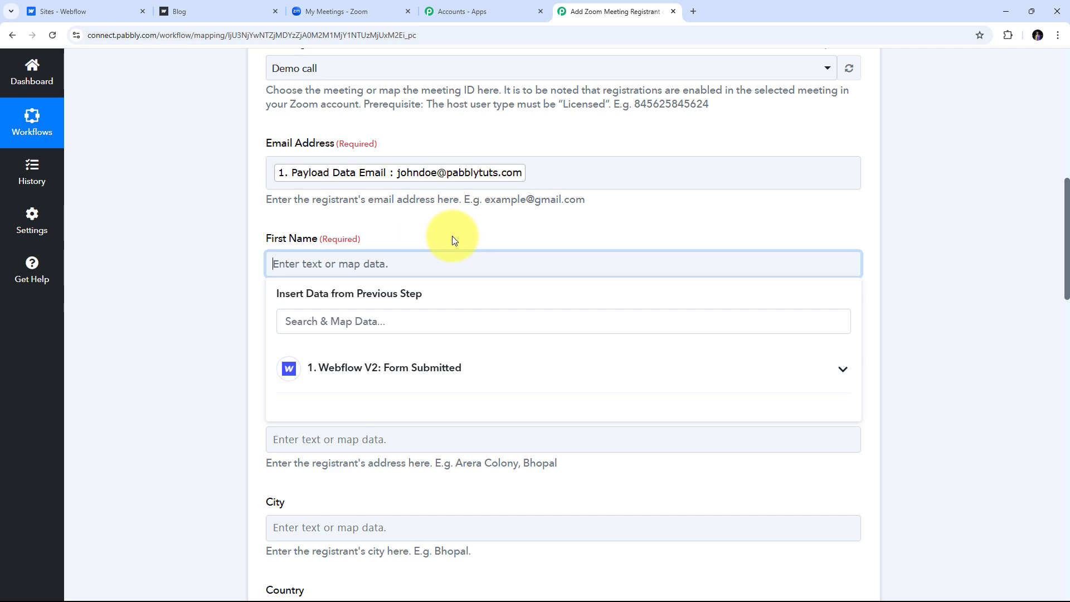
scroll(448, 240, down, 2)
click(490, 267)
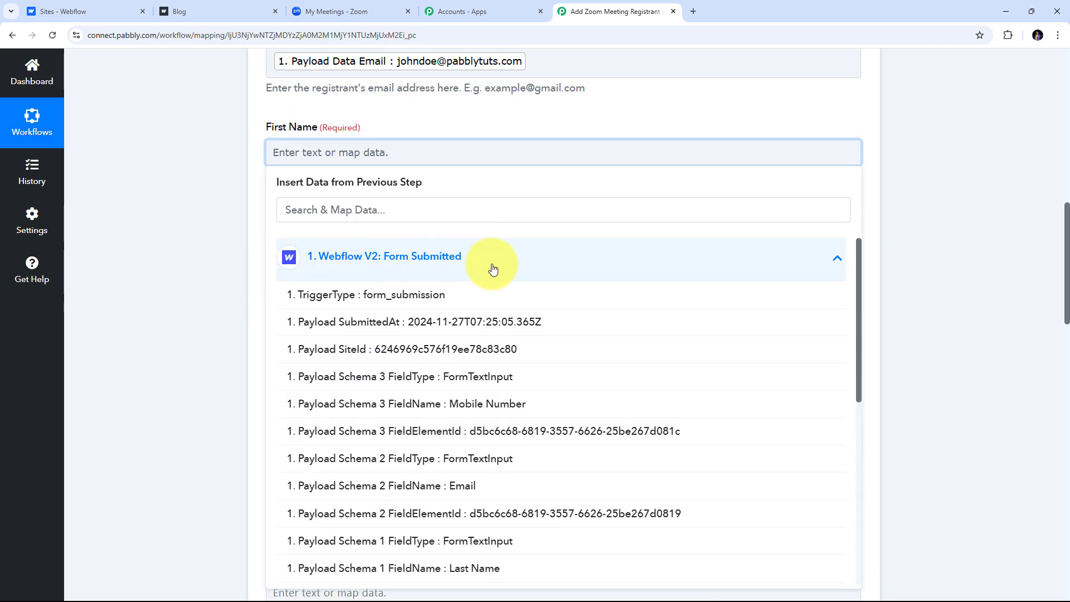
scroll(535, 303, down, 5)
scroll(535, 304, down, 1)
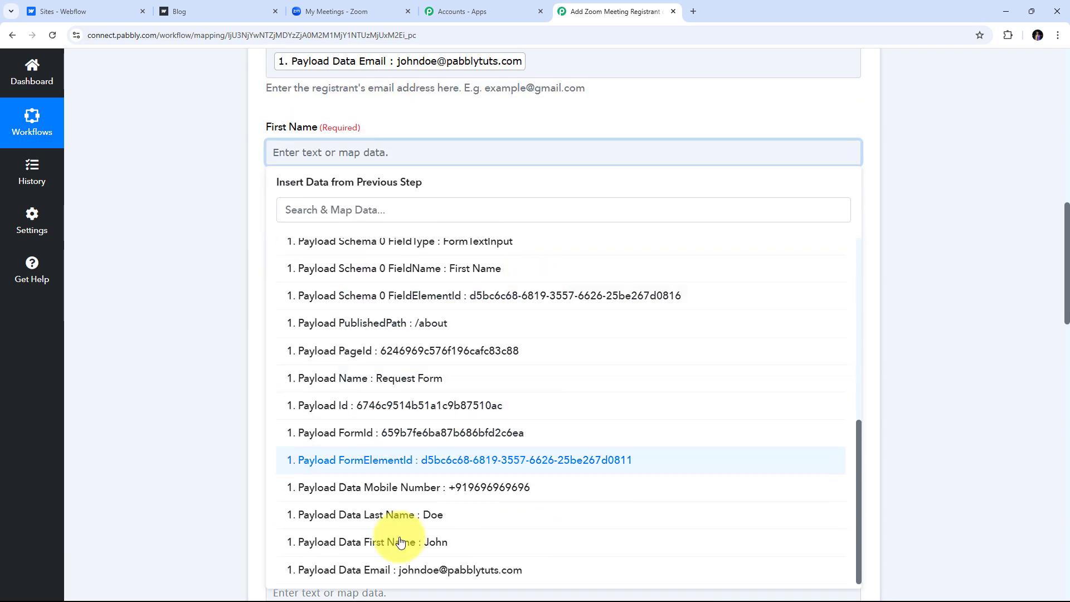
click(443, 546)
click(227, 191)
scroll(335, 184, down, 1)
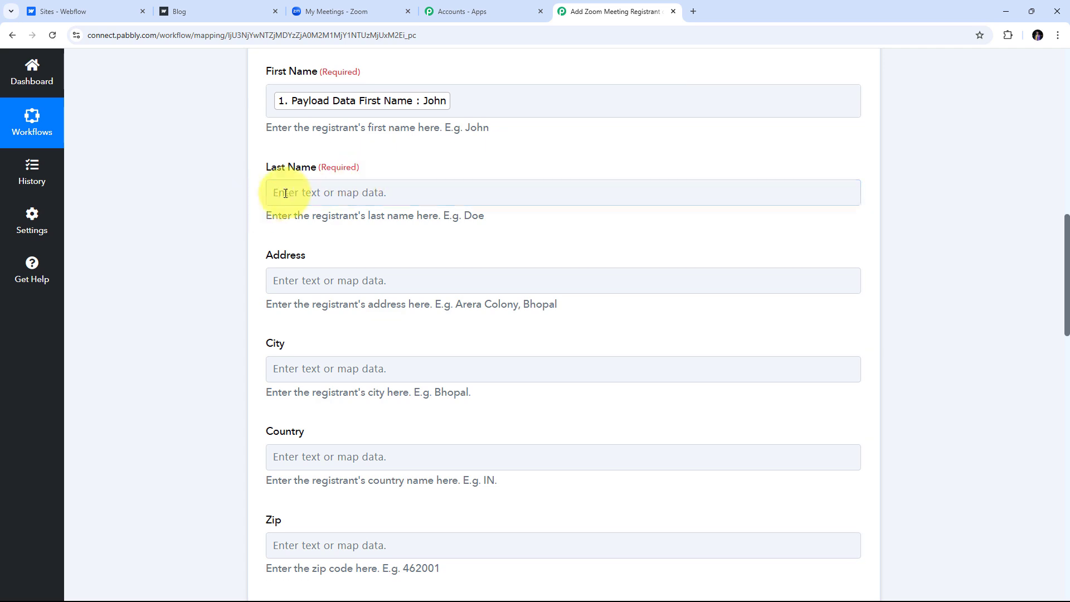
click(284, 193)
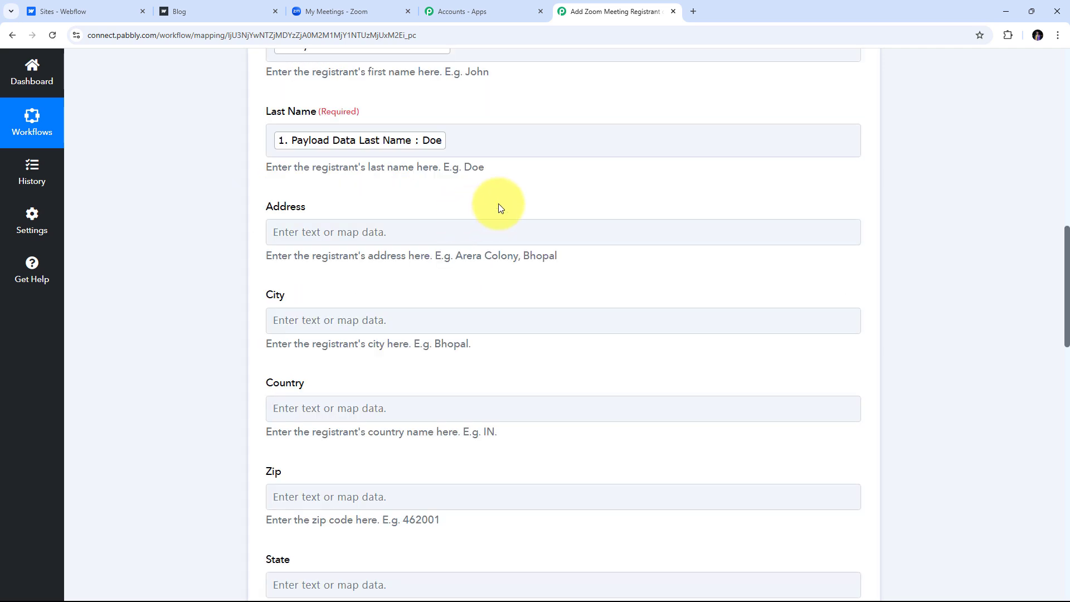
Map the payload's Mobile Number into the registrant's Phone field.
scroll(499, 208, up, 2)
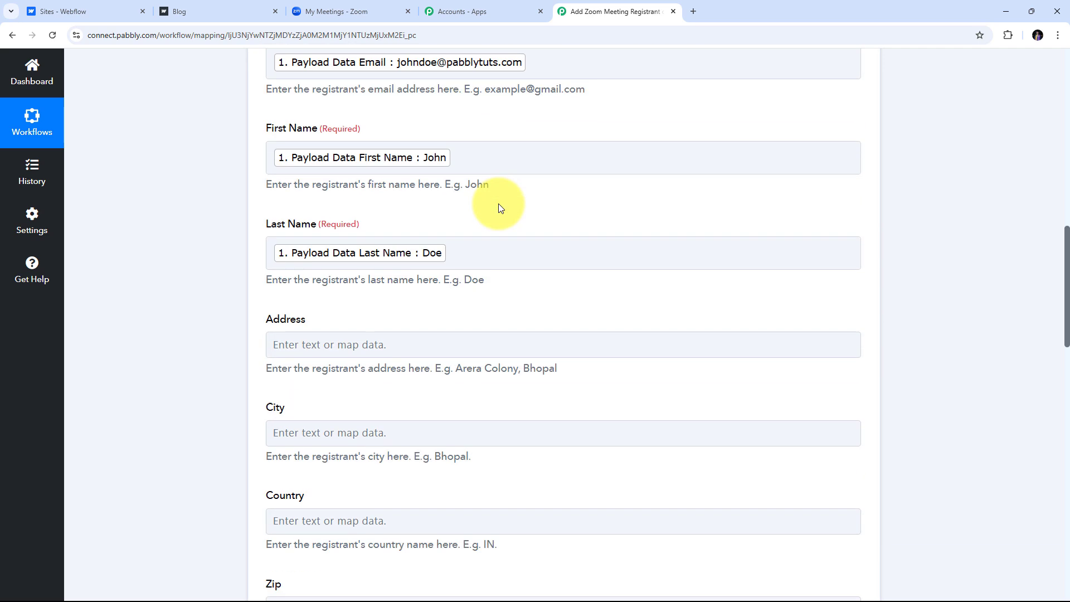
scroll(499, 208, down, 9)
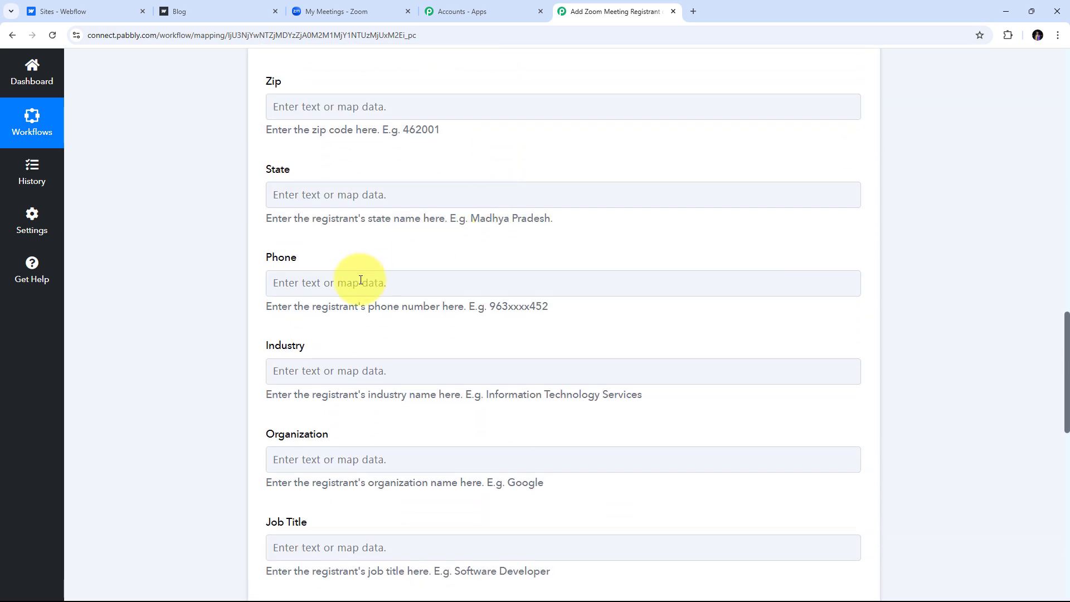
click(312, 285)
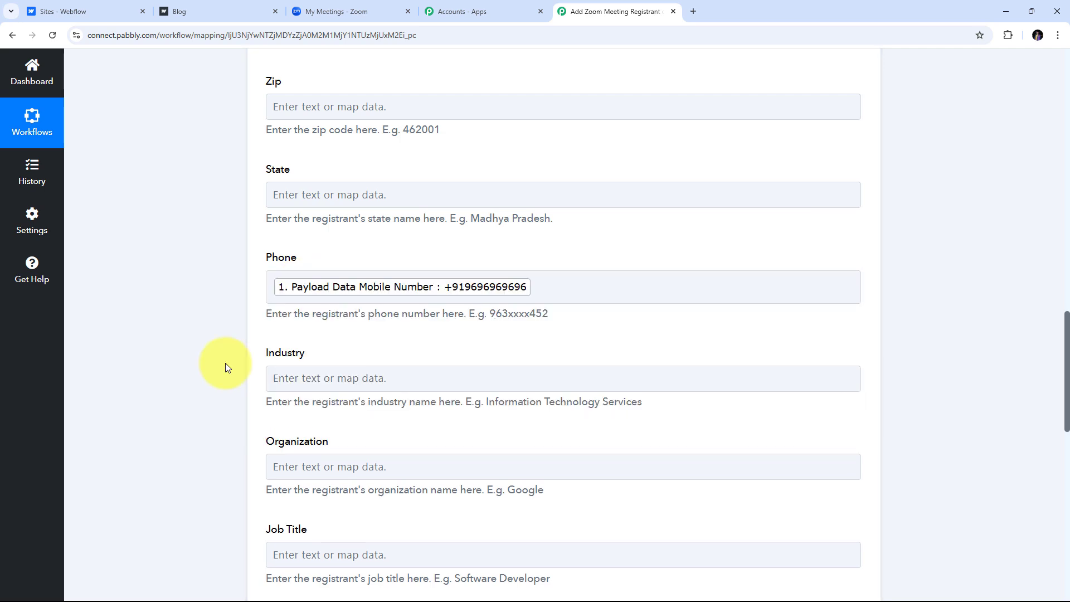
scroll(225, 365, up, 10)
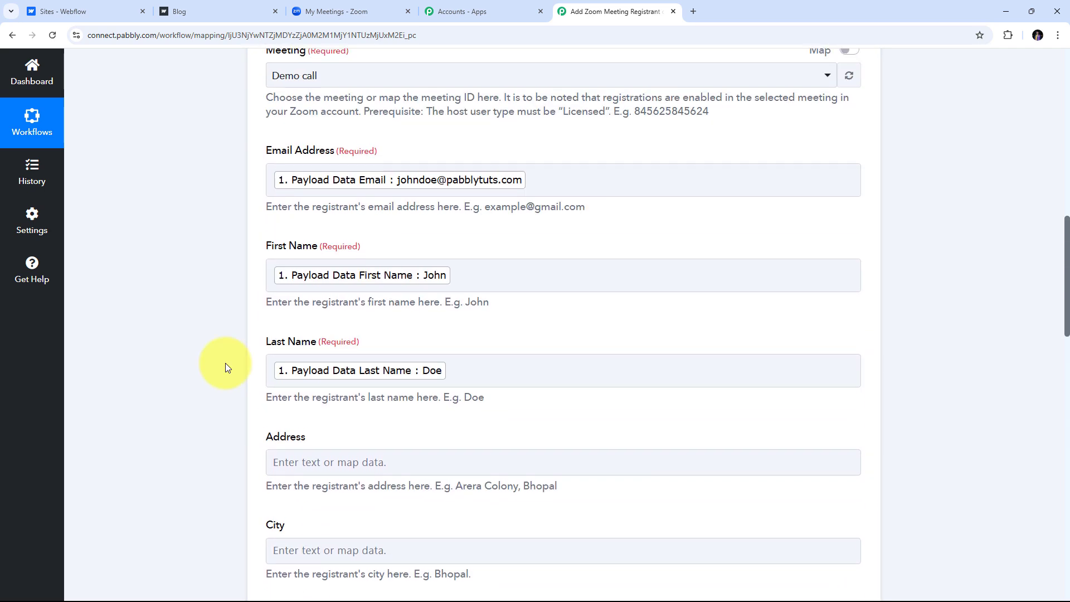
scroll(225, 363, up, 2)
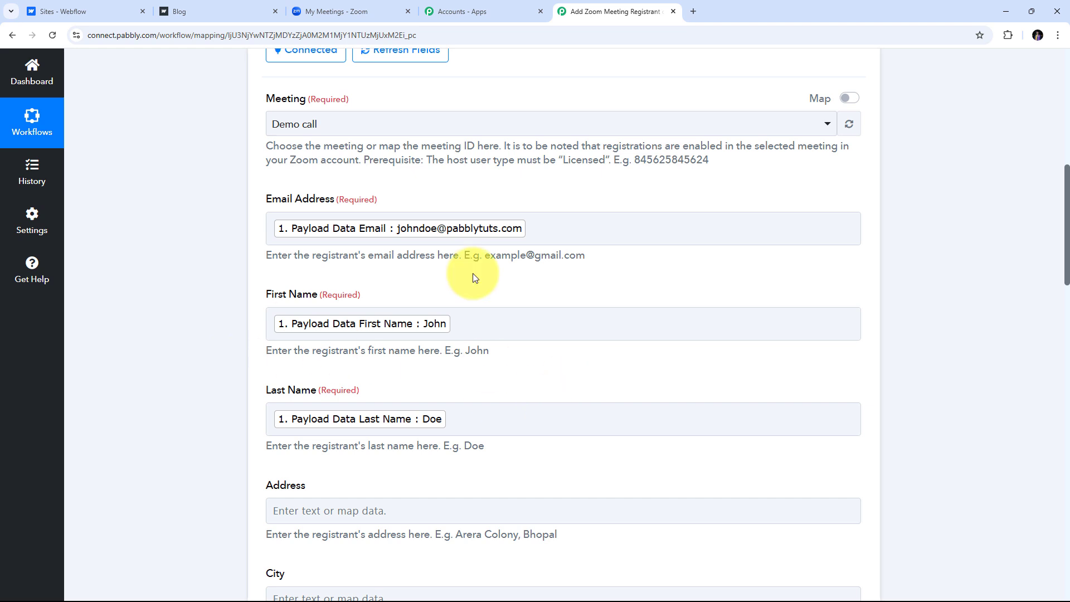
Review the optional fields, leaving Address and Comments blank and No of Employees at 1-20.
scroll(522, 261, up, 1)
scroll(522, 261, down, 5)
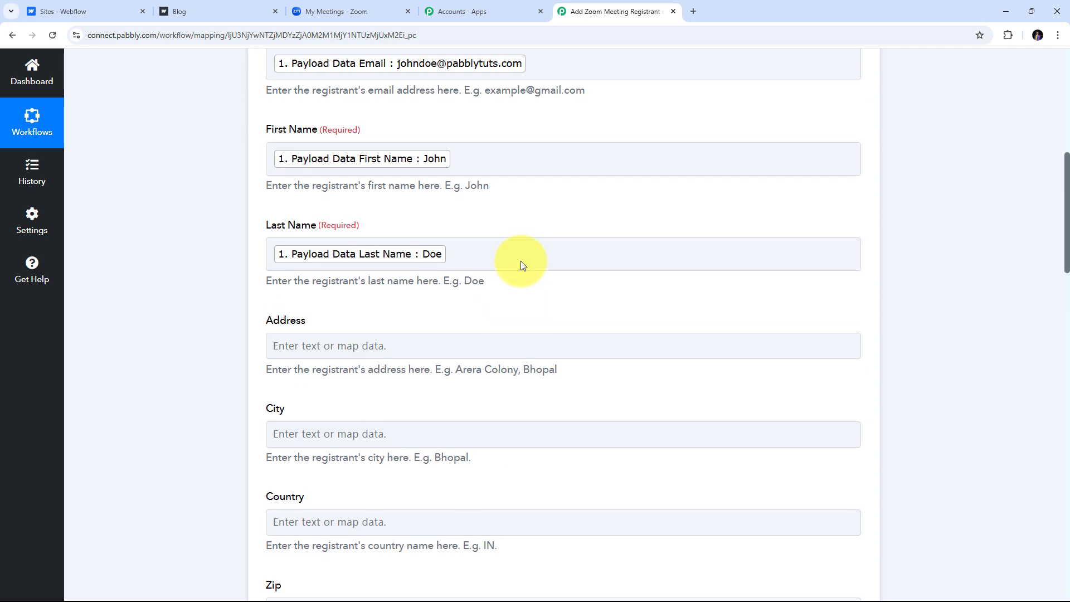
scroll(522, 262, down, 8)
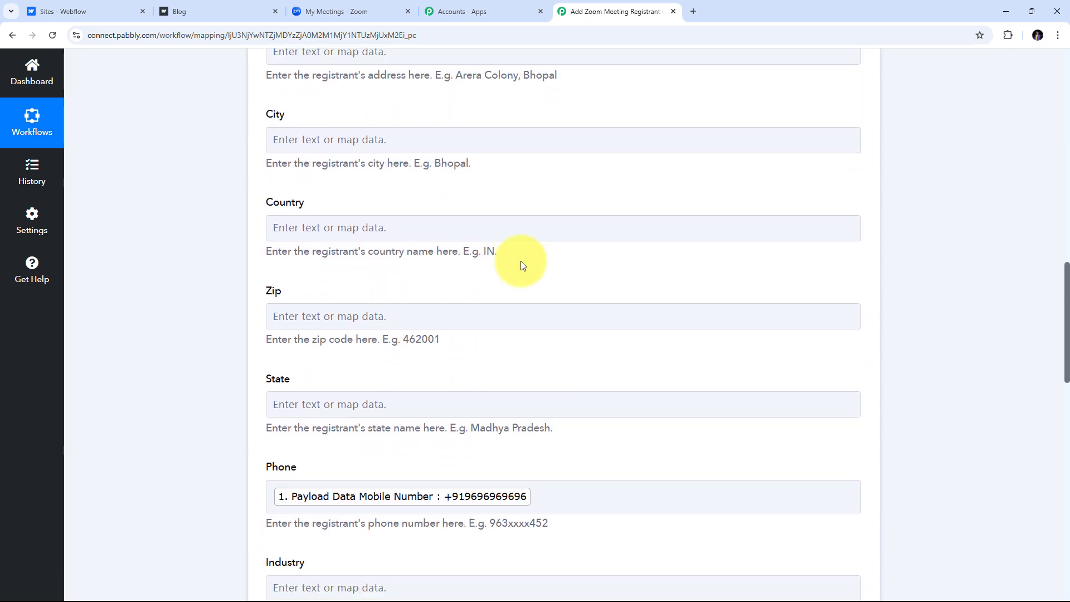
scroll(520, 265, down, 4)
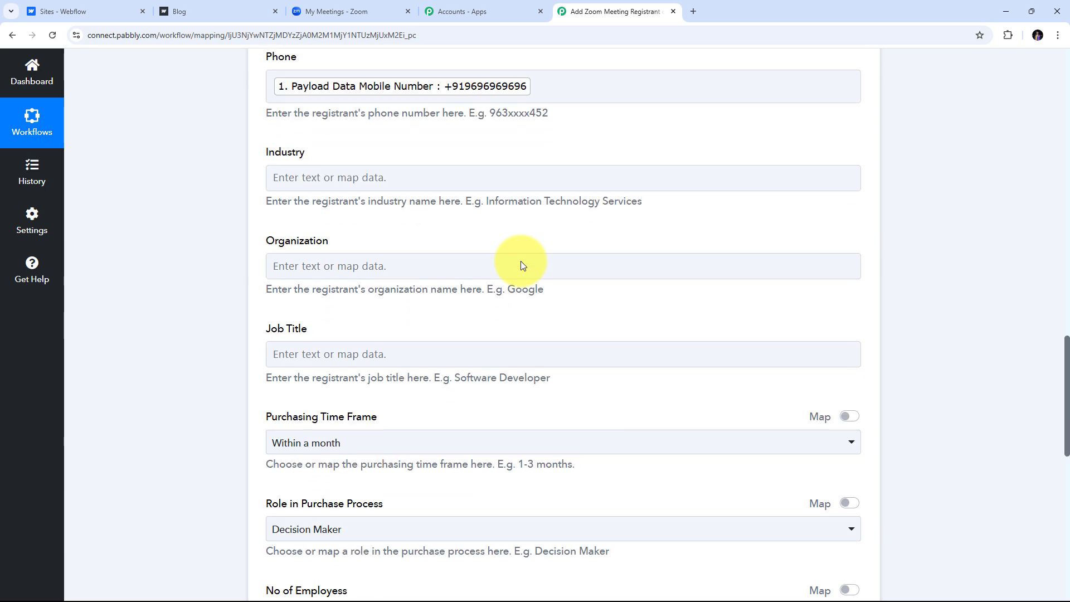
scroll(522, 261, up, 5)
scroll(522, 261, up, 3)
scroll(522, 262, down, 1)
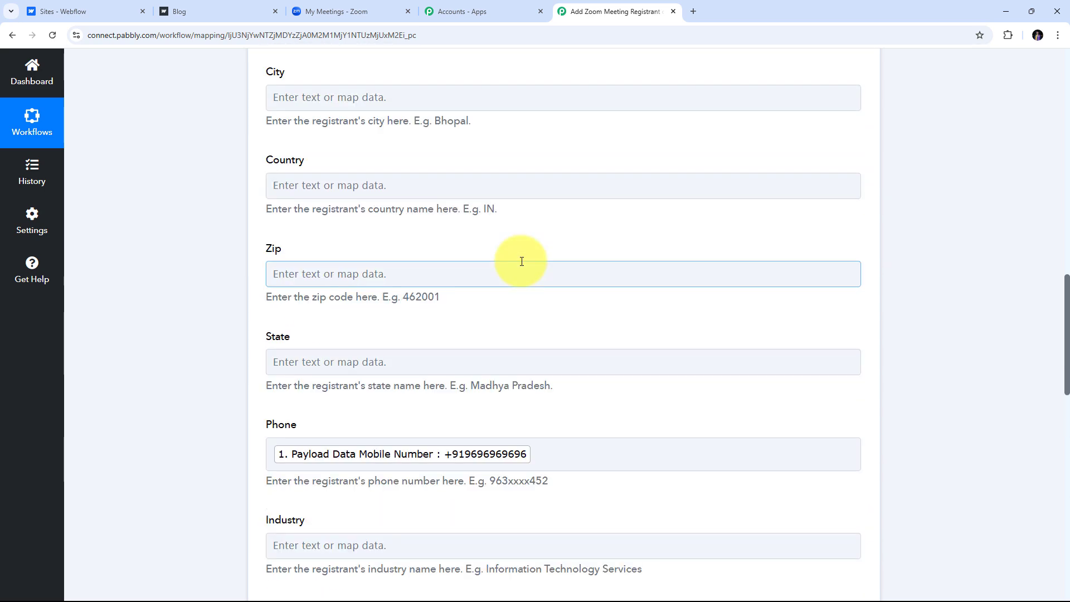
scroll(489, 258, down, 2)
scroll(406, 238, up, 11)
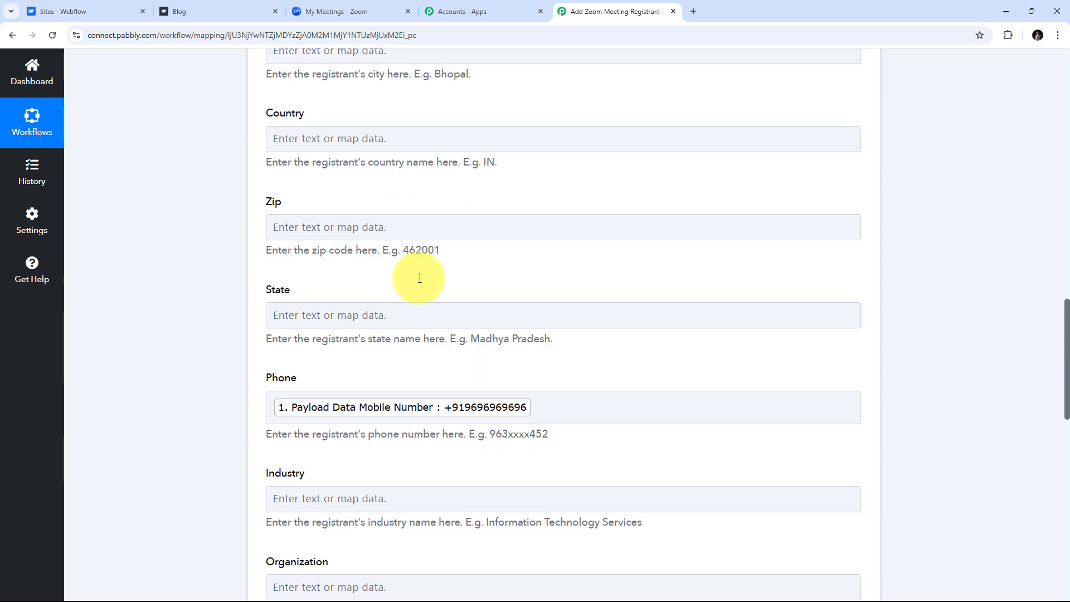
scroll(630, 295, down, 1)
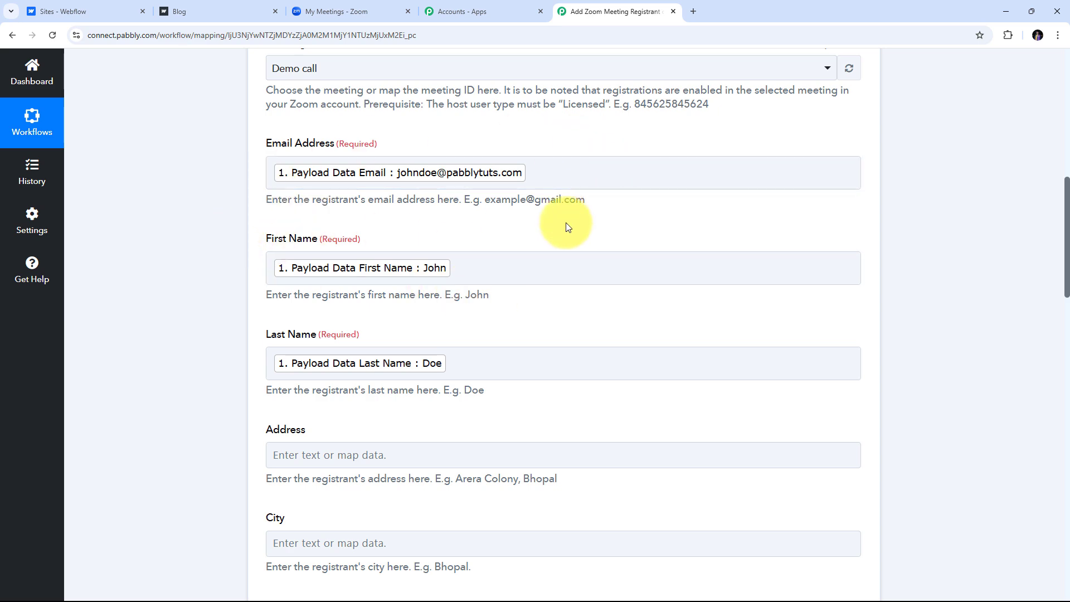
scroll(566, 223, down, 2)
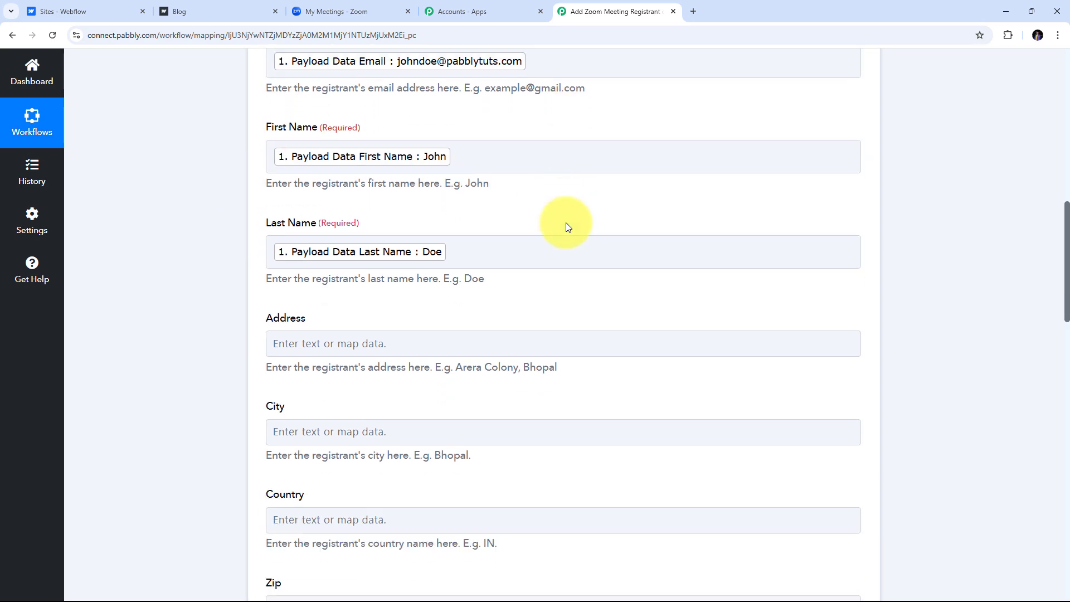
scroll(567, 224, down, 4)
scroll(567, 223, down, 15)
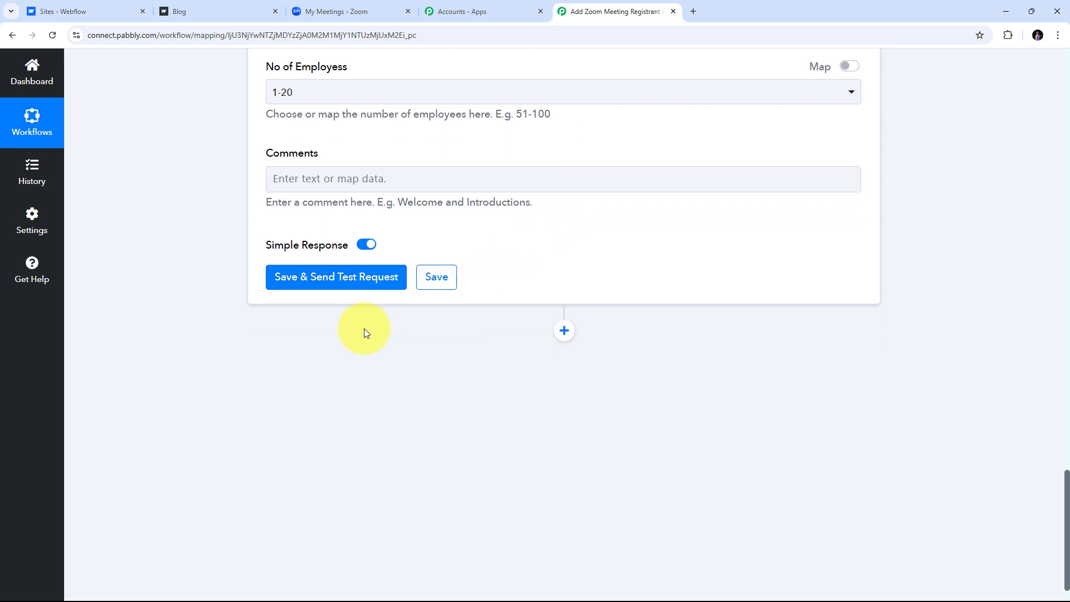
Save and test the action, getting a Demo call registrant response with a Join Url.
click(339, 283)
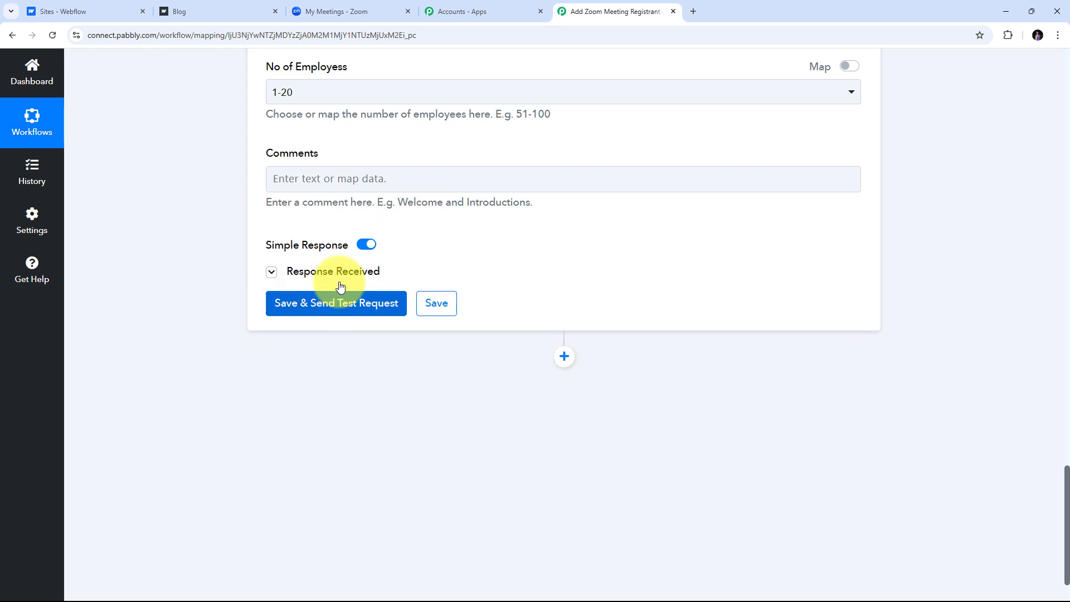
scroll(476, 239, down, 1)
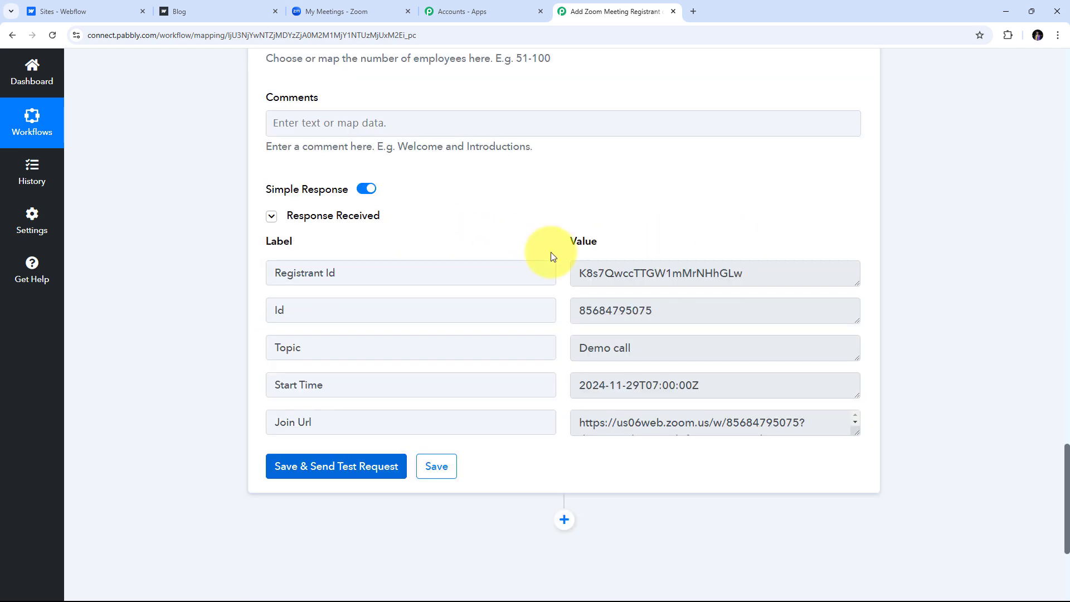
scroll(550, 253, down, 2)
scroll(547, 257, up, 2)
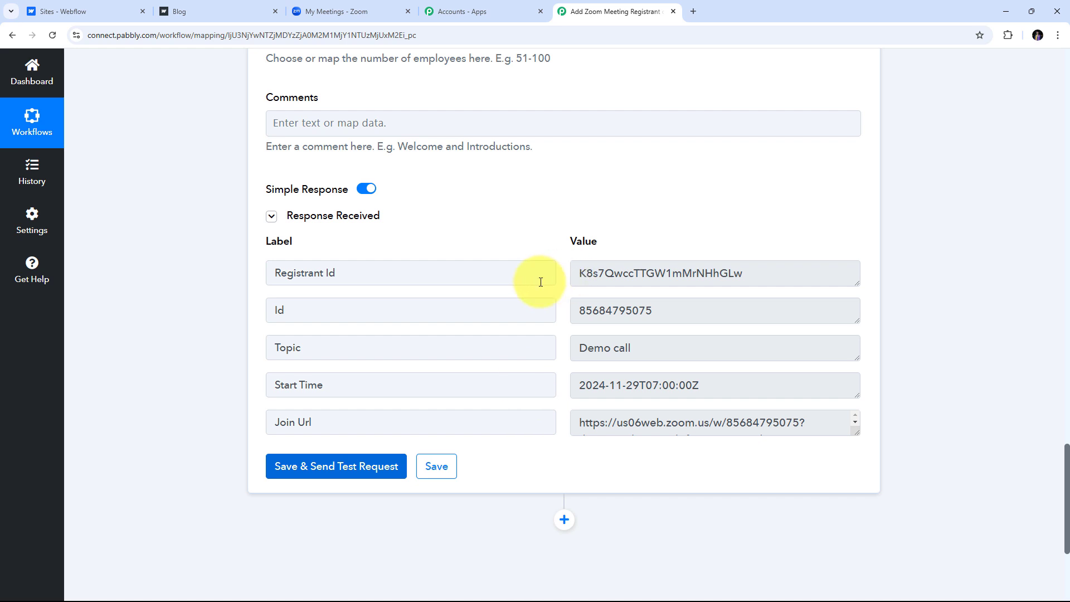
Open the Demo call meeting's registrants list in Zoom, showing the newly added registrant.
click(354, 12)
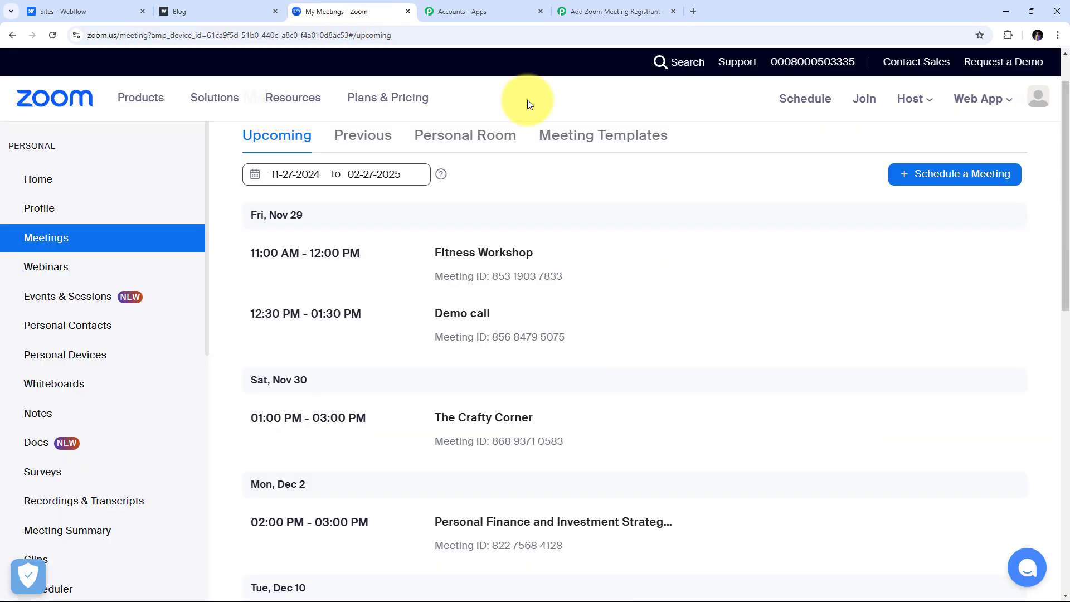
click(463, 313)
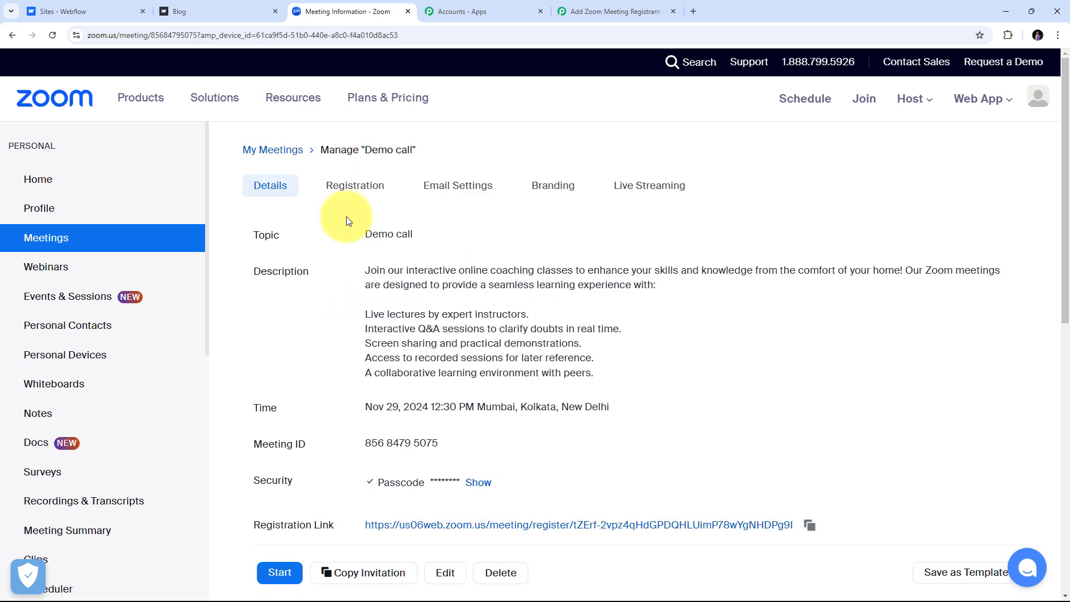
click(367, 193)
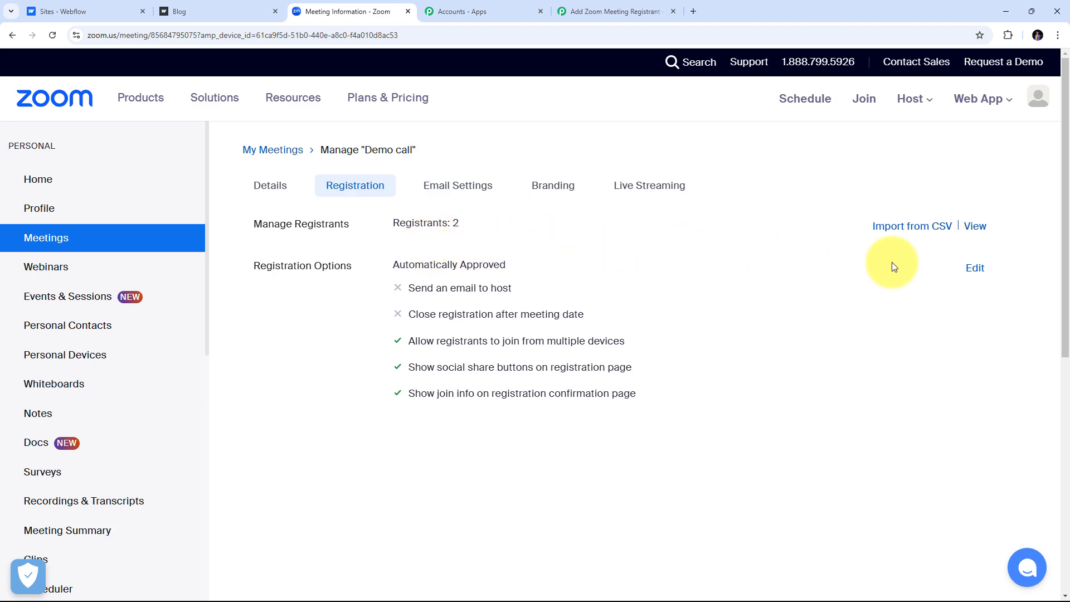
click(976, 227)
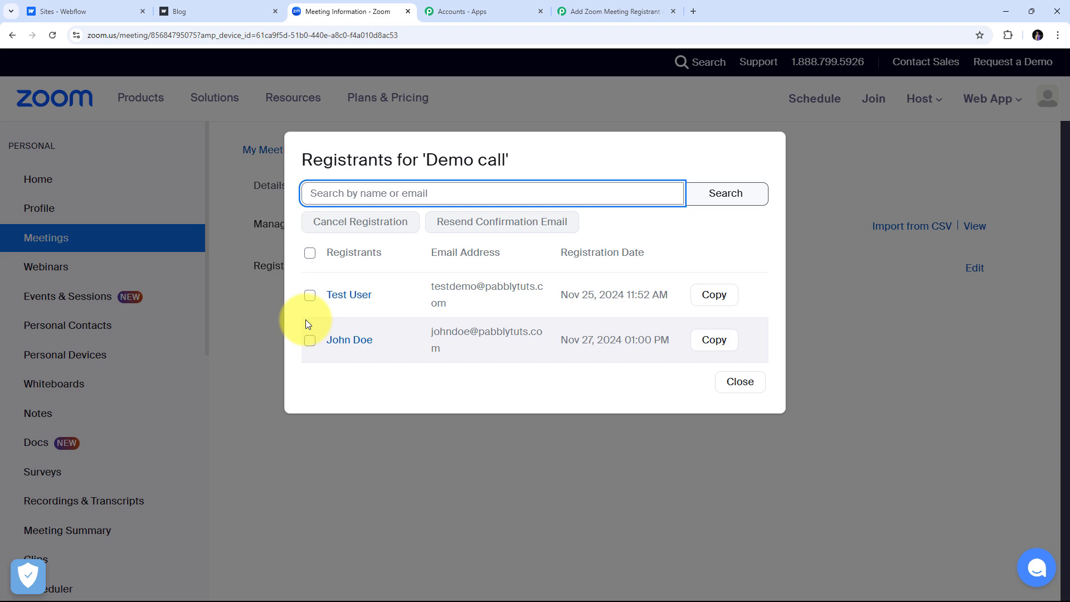
Go back to the Pabbly workflow to review its Webflow V2 Form Submitted trigger and Zoom Add Meeting Registrant action.
click(593, 10)
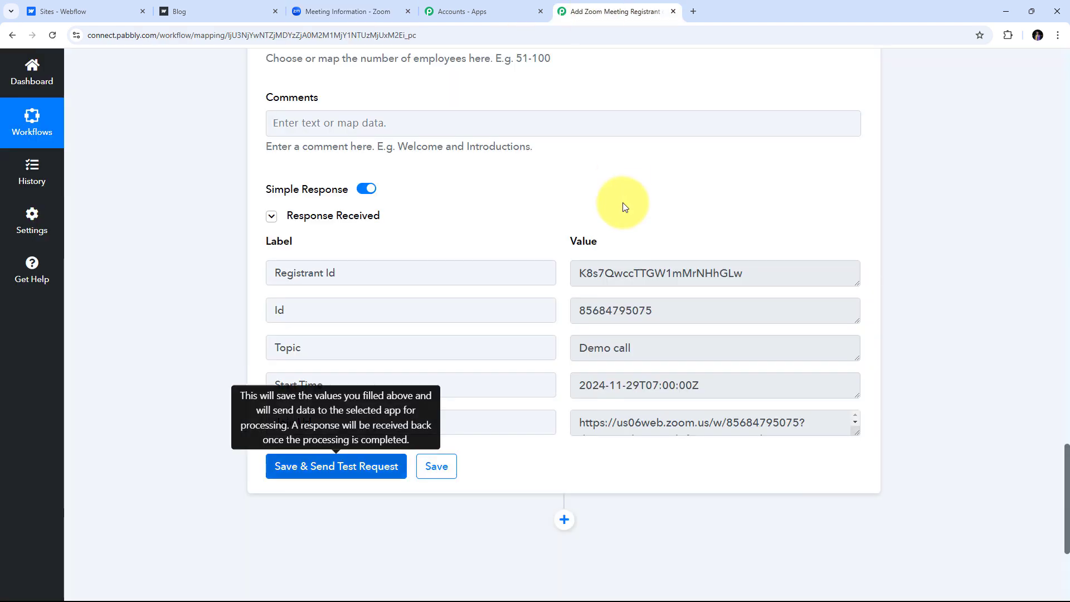
scroll(623, 207, up, 20)
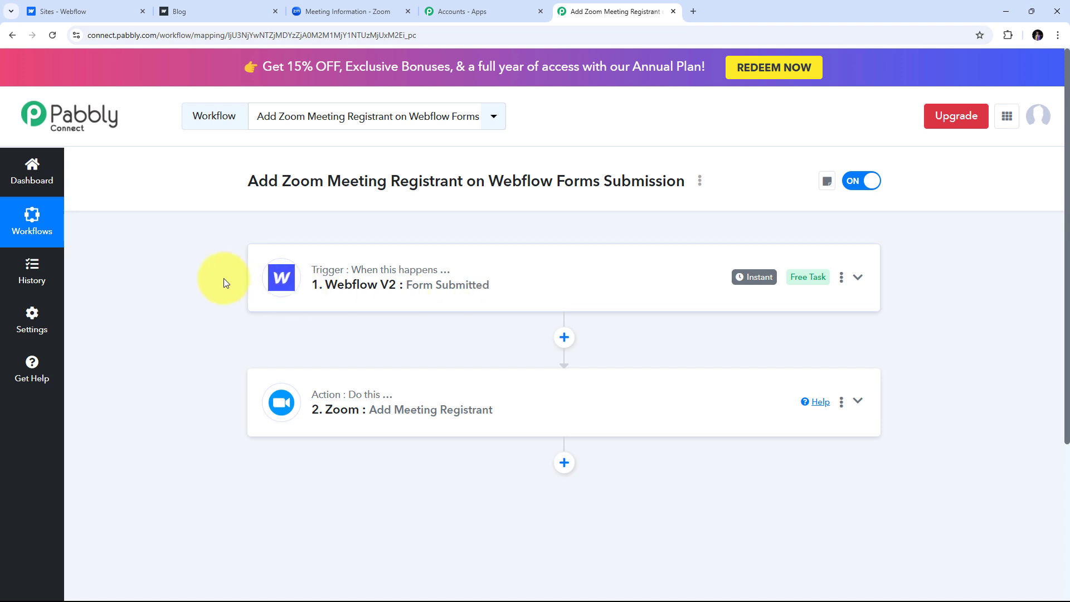
scroll(222, 279, down, 1)
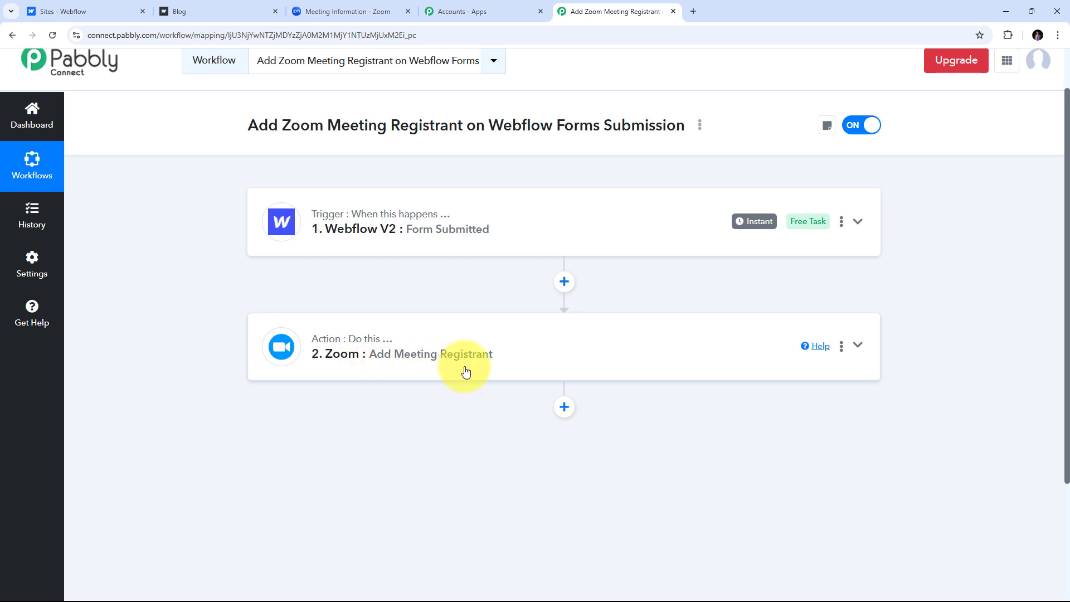
scroll(243, 261, up, 1)
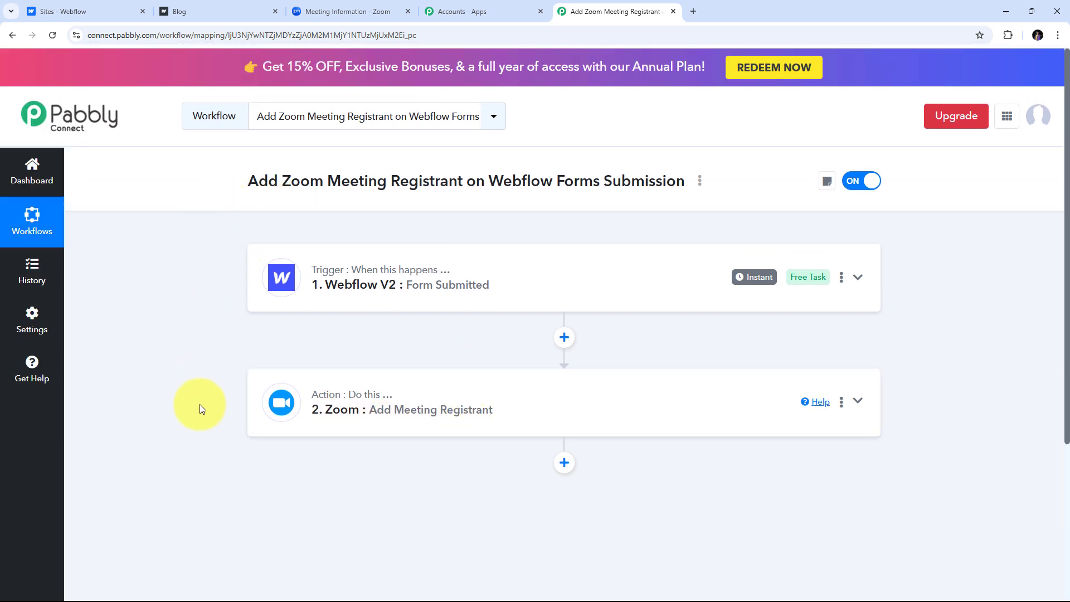